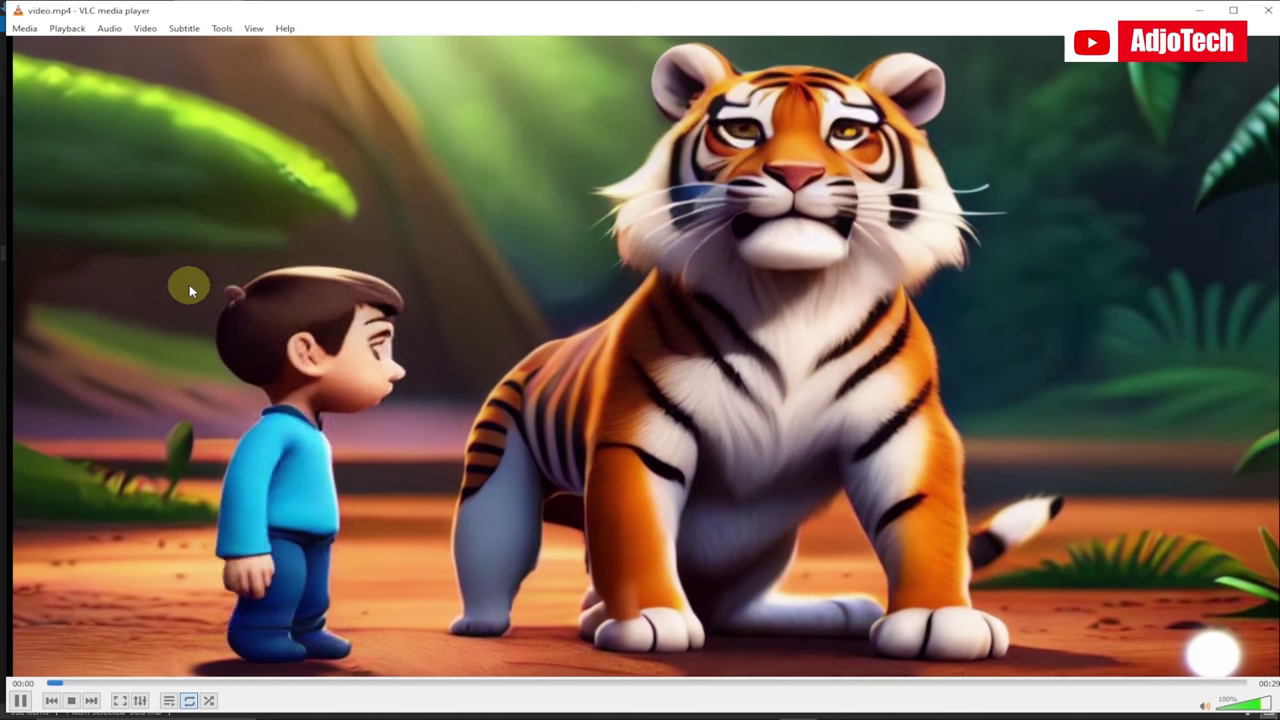
# Watch the sample boy-and-tiger video in full screen, and return it to windowed view.
pyautogui.doubleClick(190, 290)
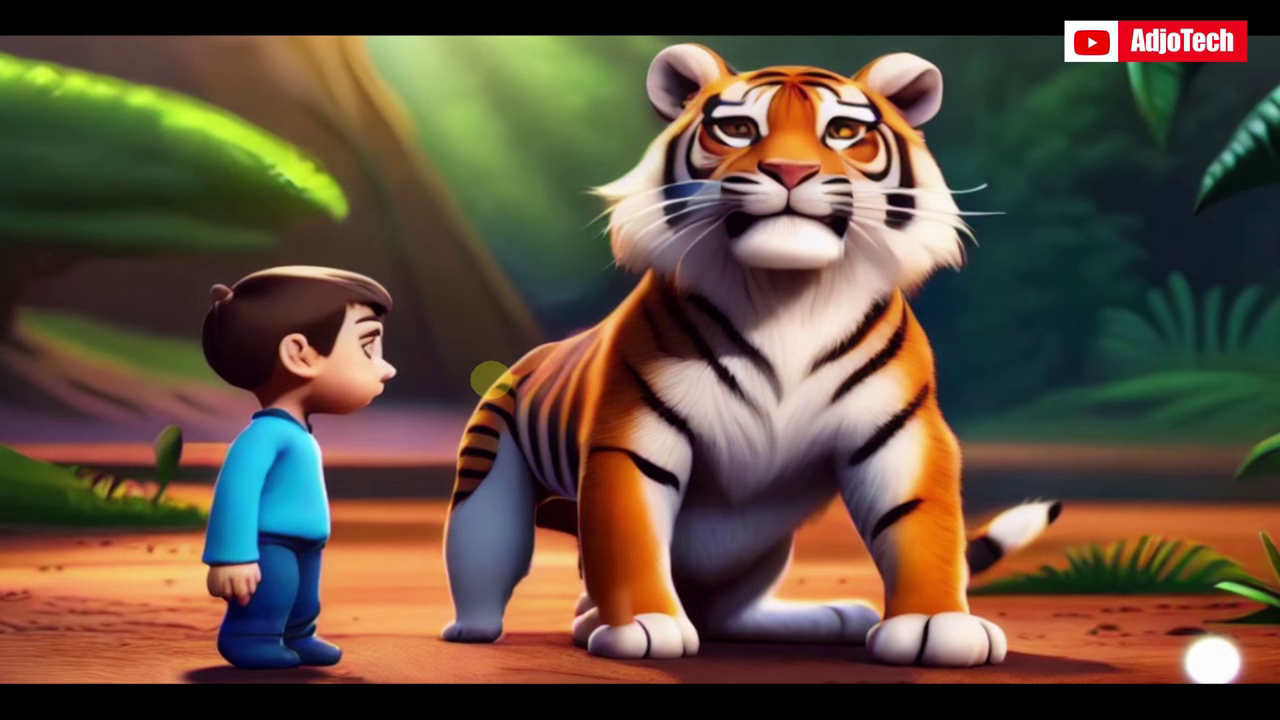
pyautogui.doubleClick(606, 366)
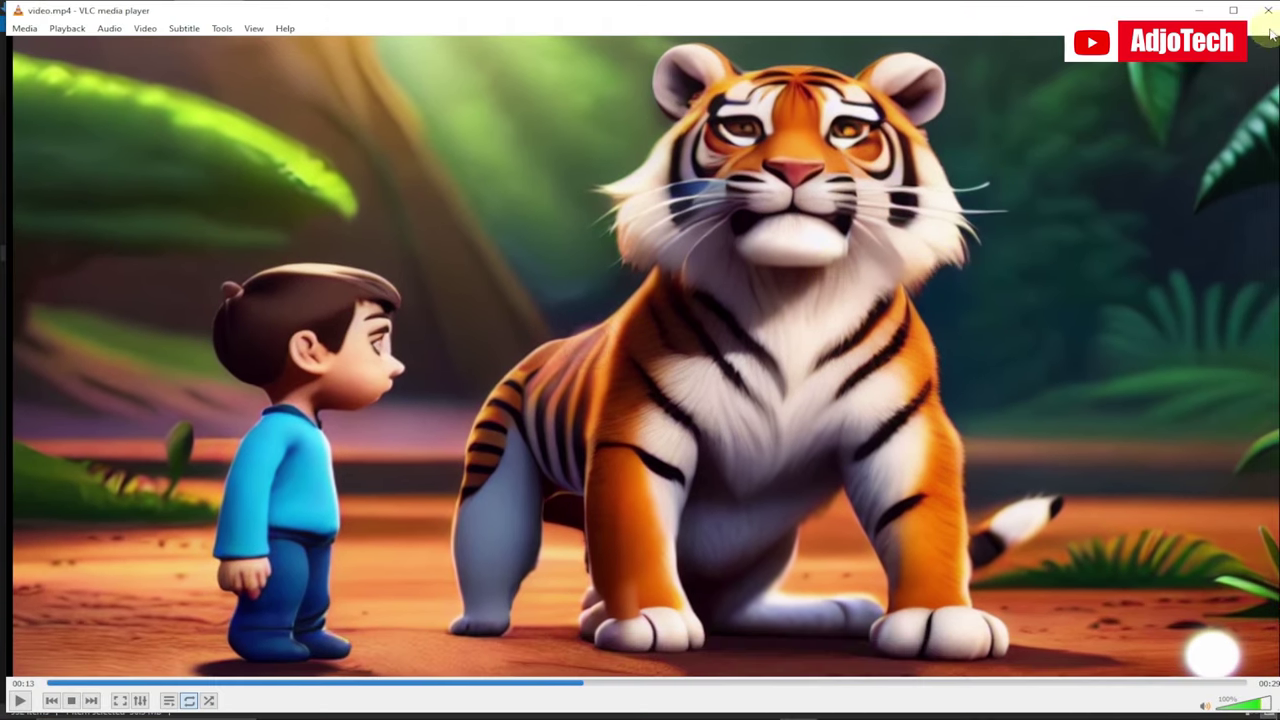
# Switch to Chrome and look over the tiger image in Discord, the ElevenLabs page and the earlier image prompts in ChatGPT.
pyautogui.click(613, 706)
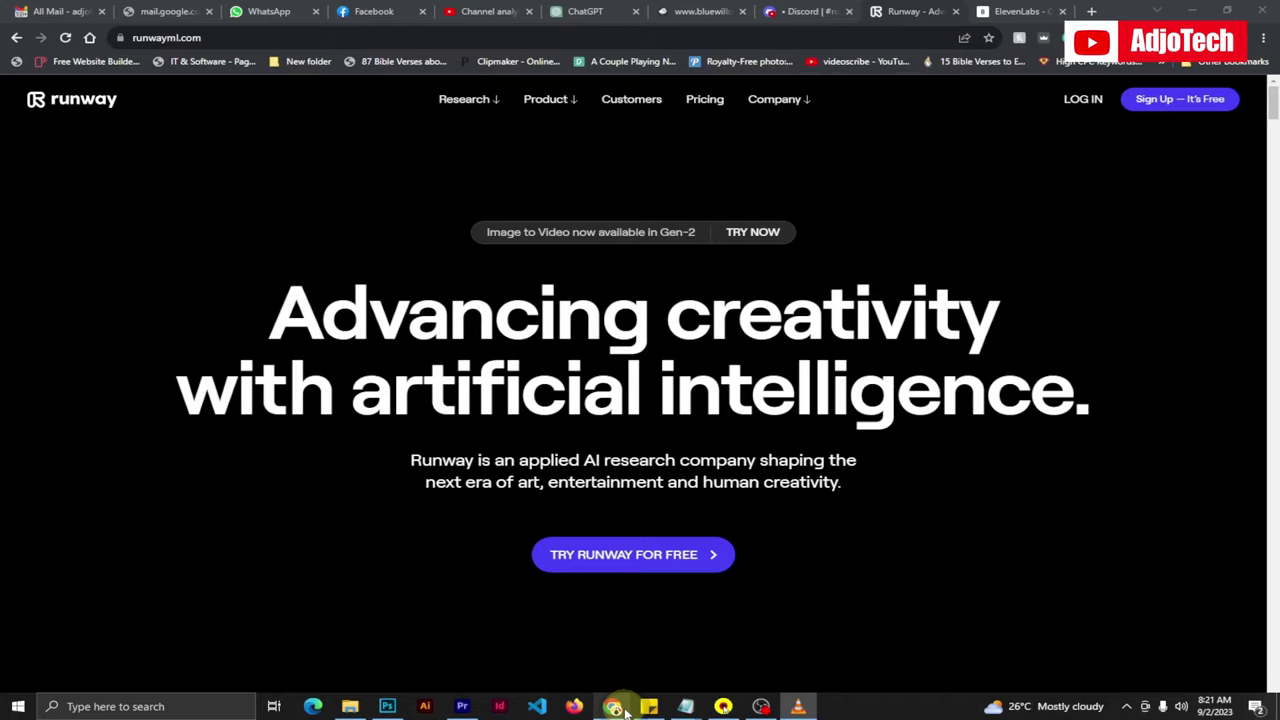
pyautogui.click(800, 11)
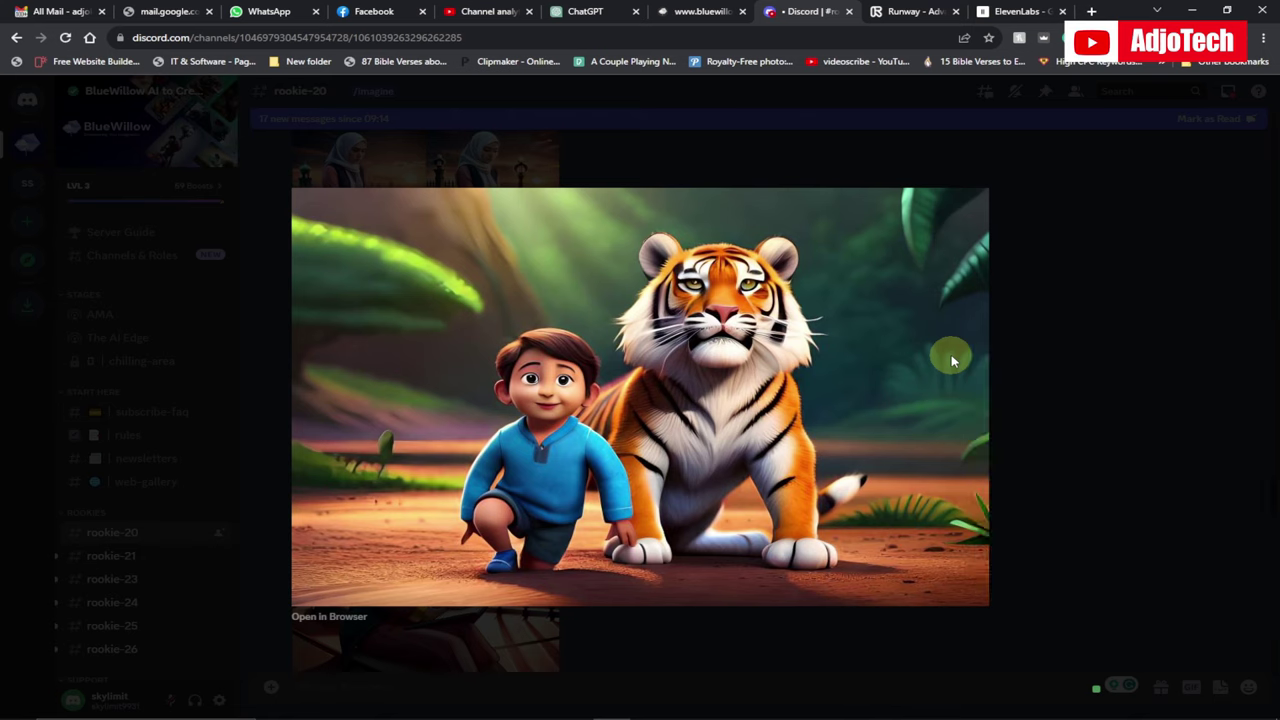
pyautogui.click(1013, 11)
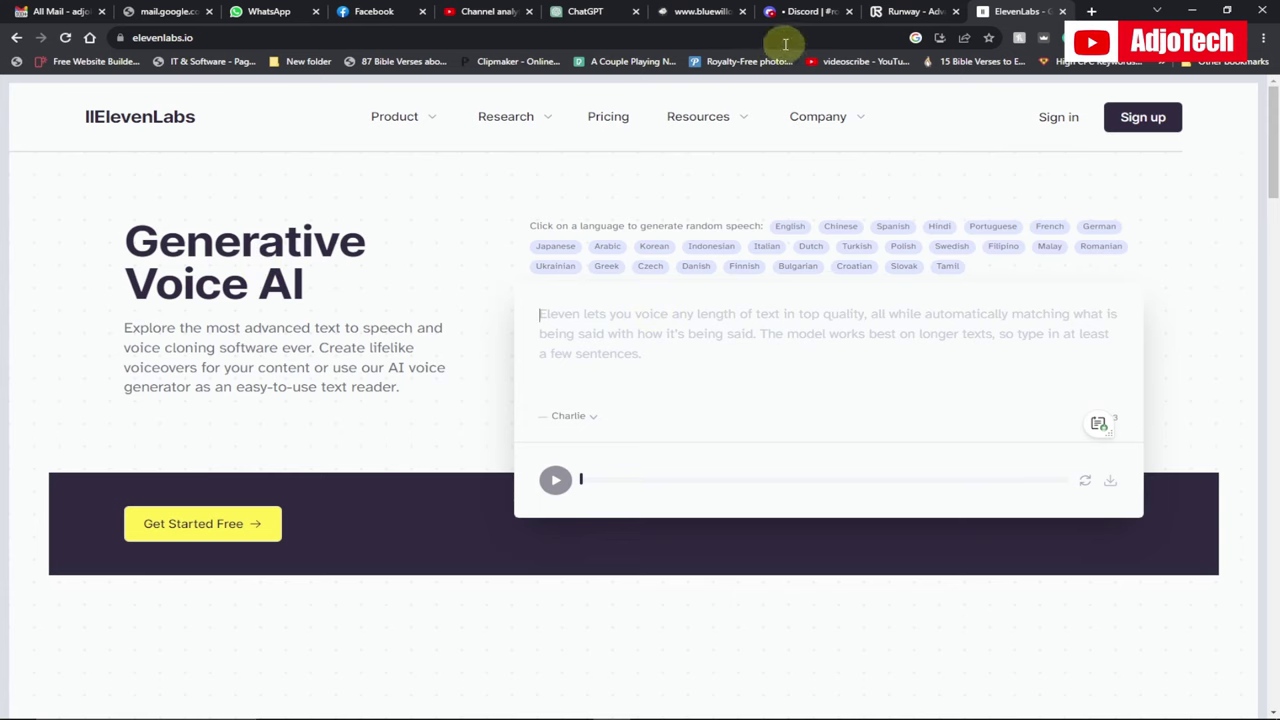
pyautogui.click(809, 11)
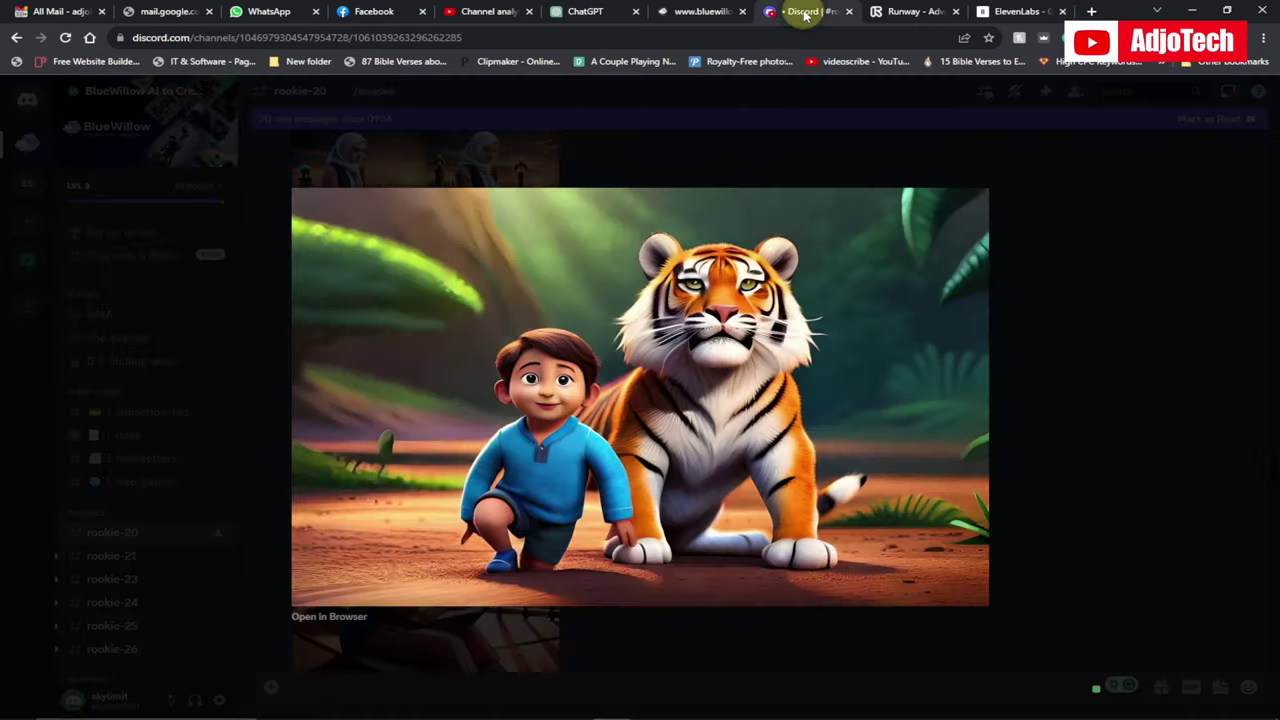
pyautogui.click(578, 12)
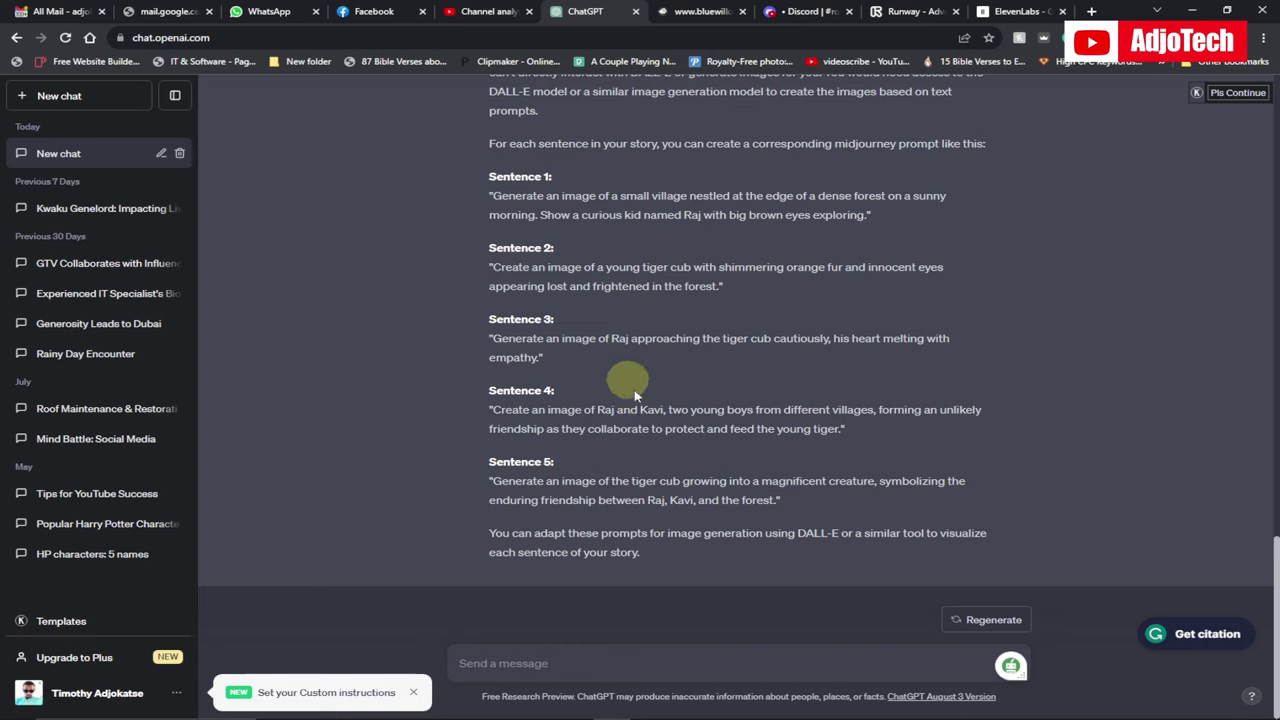
pyautogui.scroll(1, 619, 403)
pyautogui.scroll(10, 619, 400)
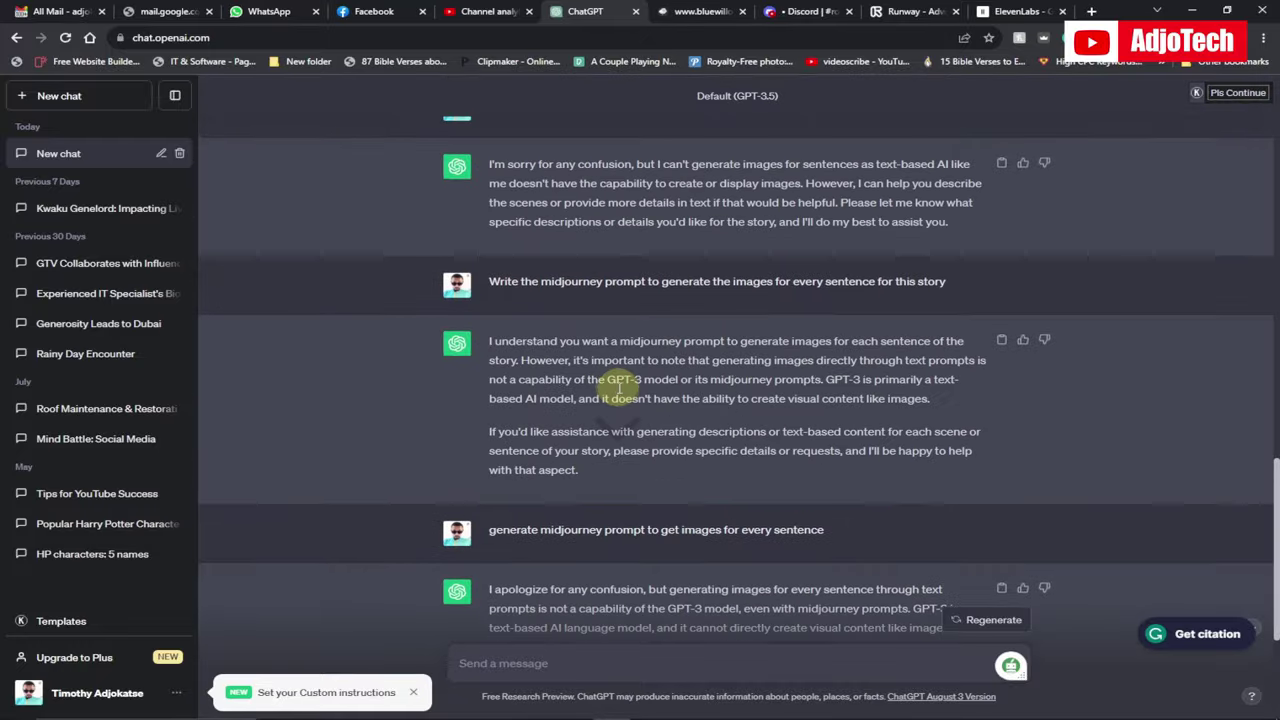
pyautogui.scroll(-11, 618, 390)
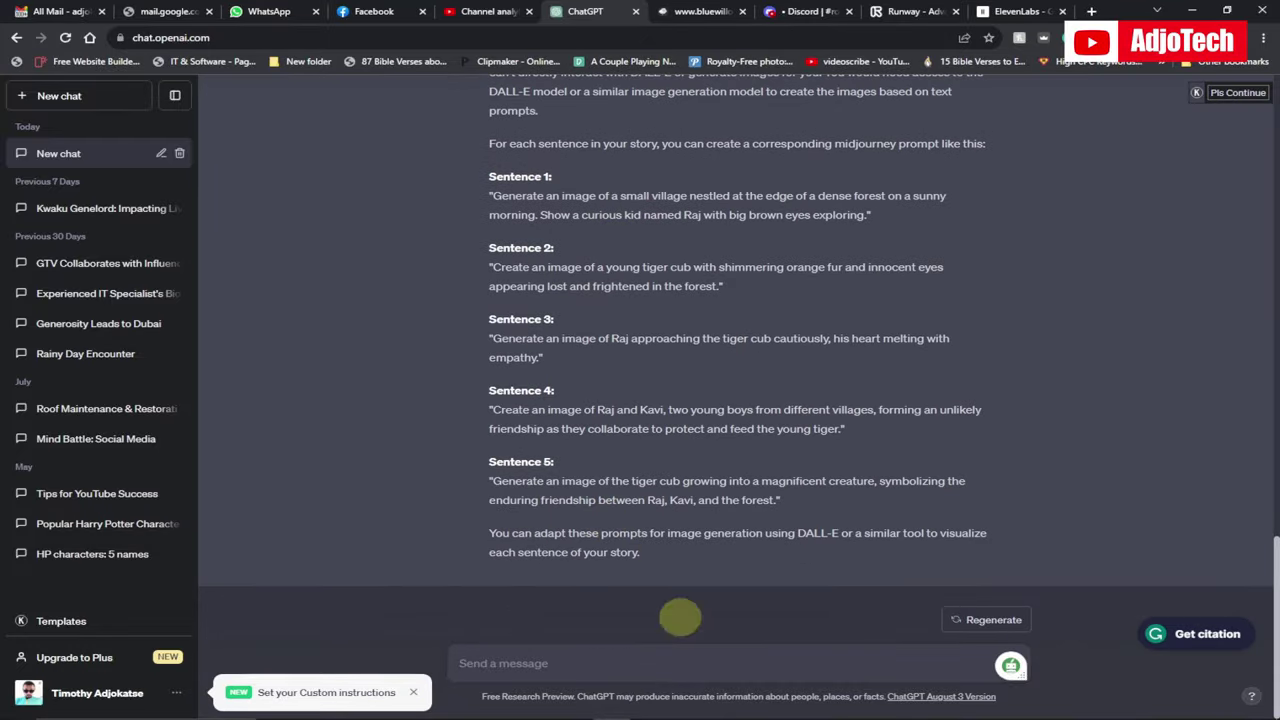
# Switch to the untitled Notepad notes and correct "bou" to "boy" in the short story prompt.
pyautogui.click(688, 708)
pyautogui.click(738, 636)
pyautogui.moveTo(153, 223); pyautogui.dragTo(620, 222)
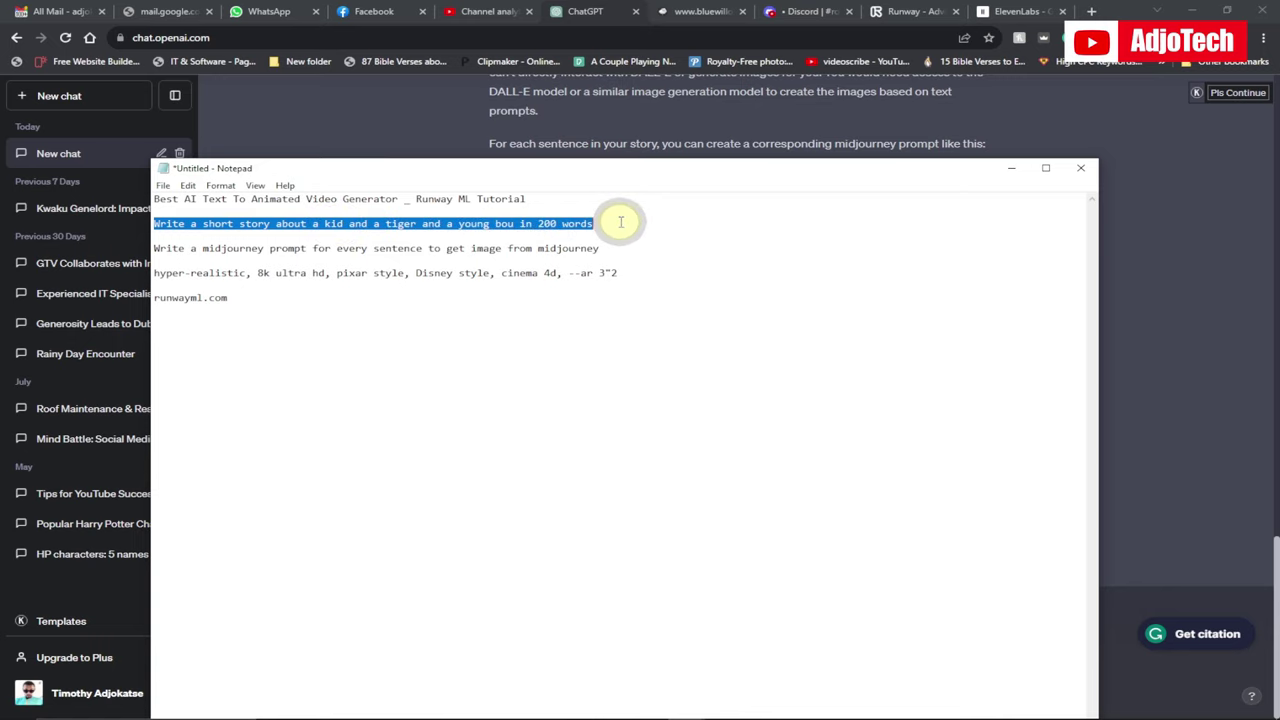
pyautogui.click(514, 223)
pyautogui.press('BackSpace')
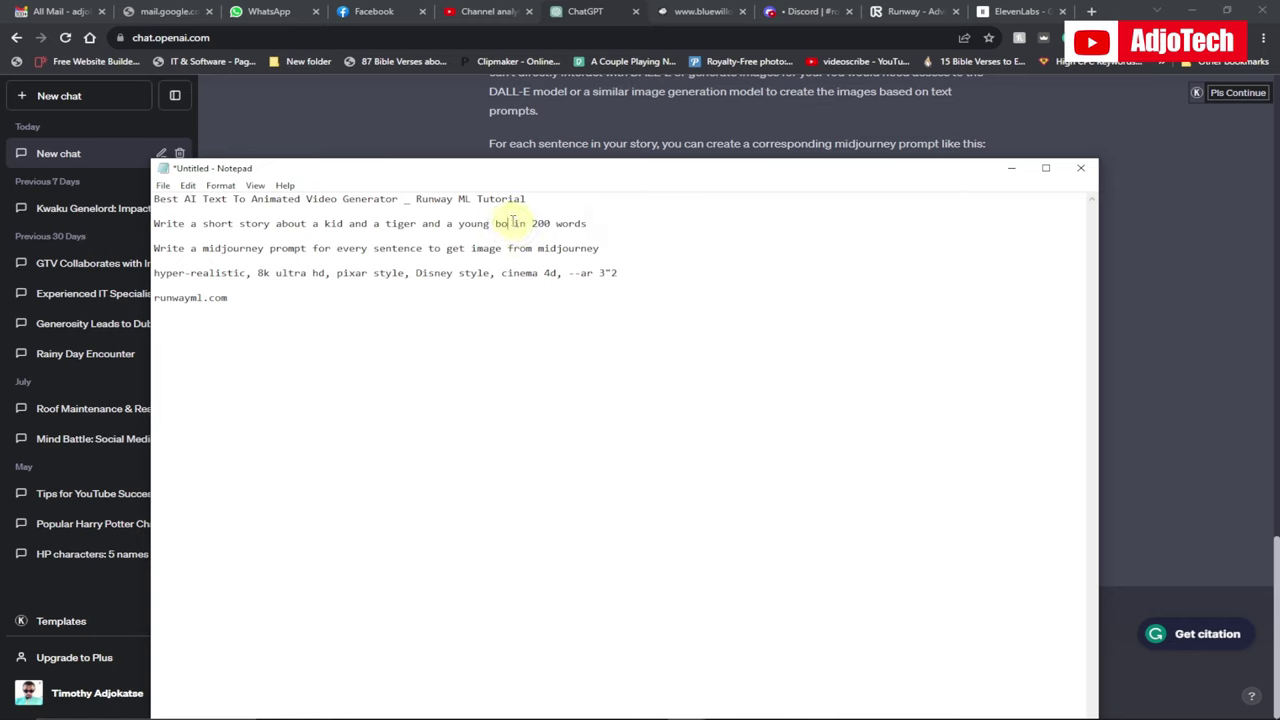
# Copy "Write a short story about a kid and a tiger and a young boy in 200 words" from Notepad and send it to ChatGPT.
pyautogui.moveTo(604, 223); pyautogui.dragTo(152, 222)
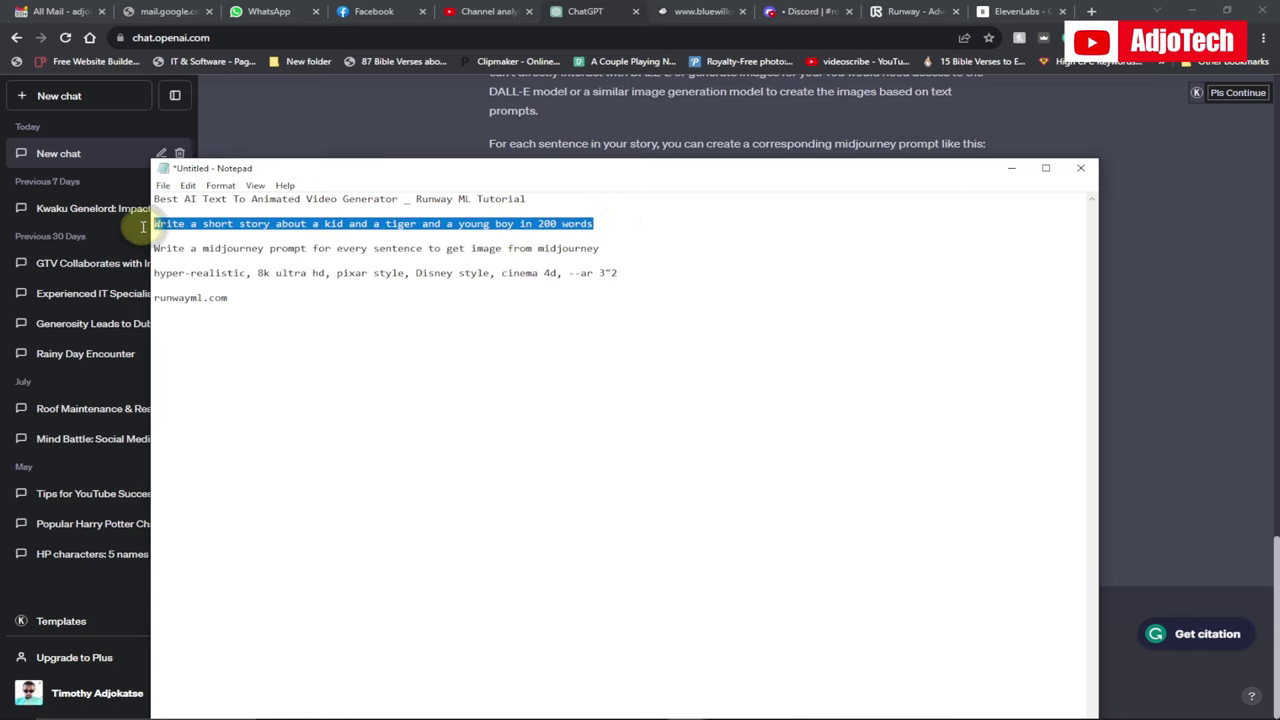
pyautogui.rightClick(167, 224)
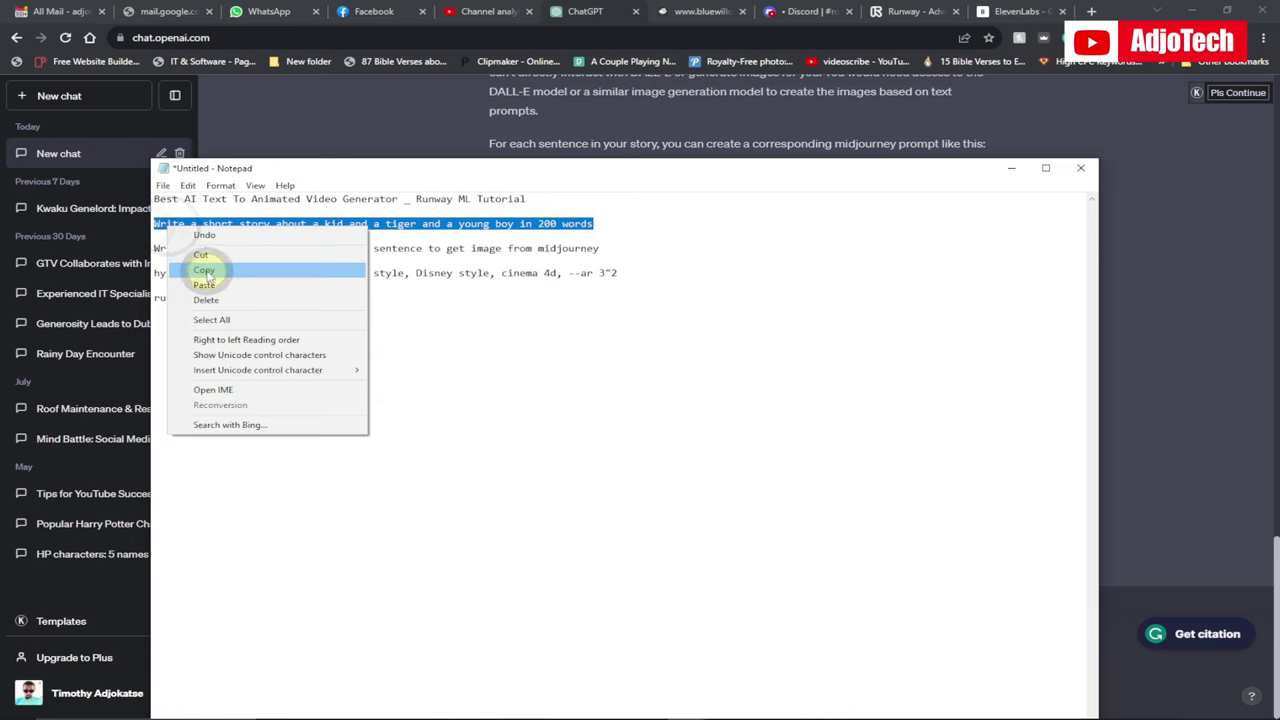
pyautogui.click(203, 270)
pyautogui.click(1011, 168)
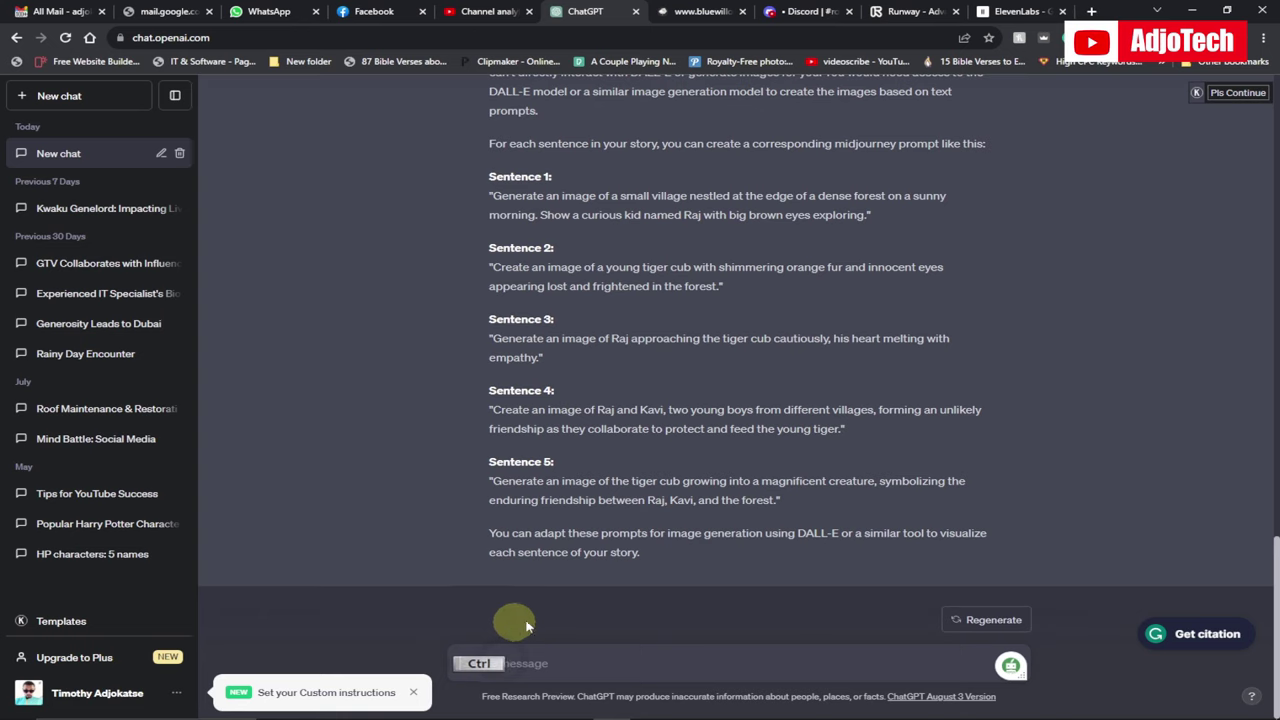
pyautogui.hotkey('ctrl', 'v')
pyautogui.click(1008, 666)
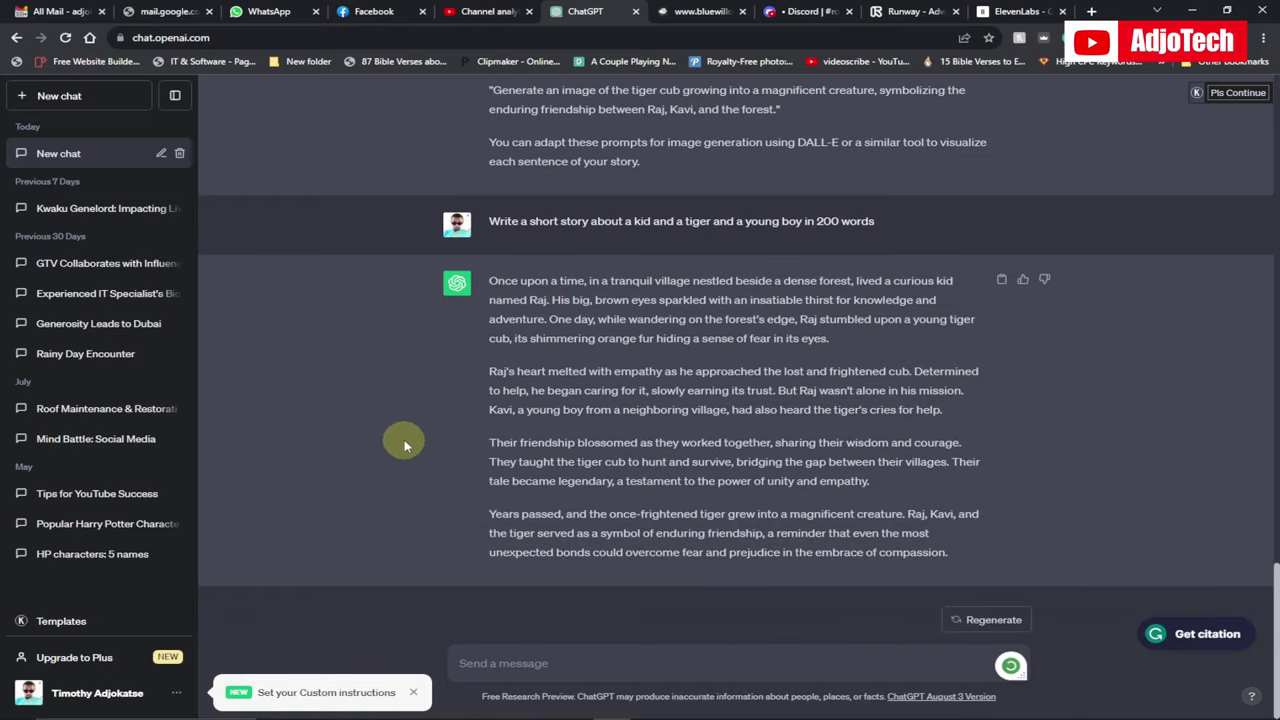
# Copy the first paragraph of the generated story into the ElevenLabs text-to-speech box.
pyautogui.moveTo(489, 281); pyautogui.dragTo(891, 337)
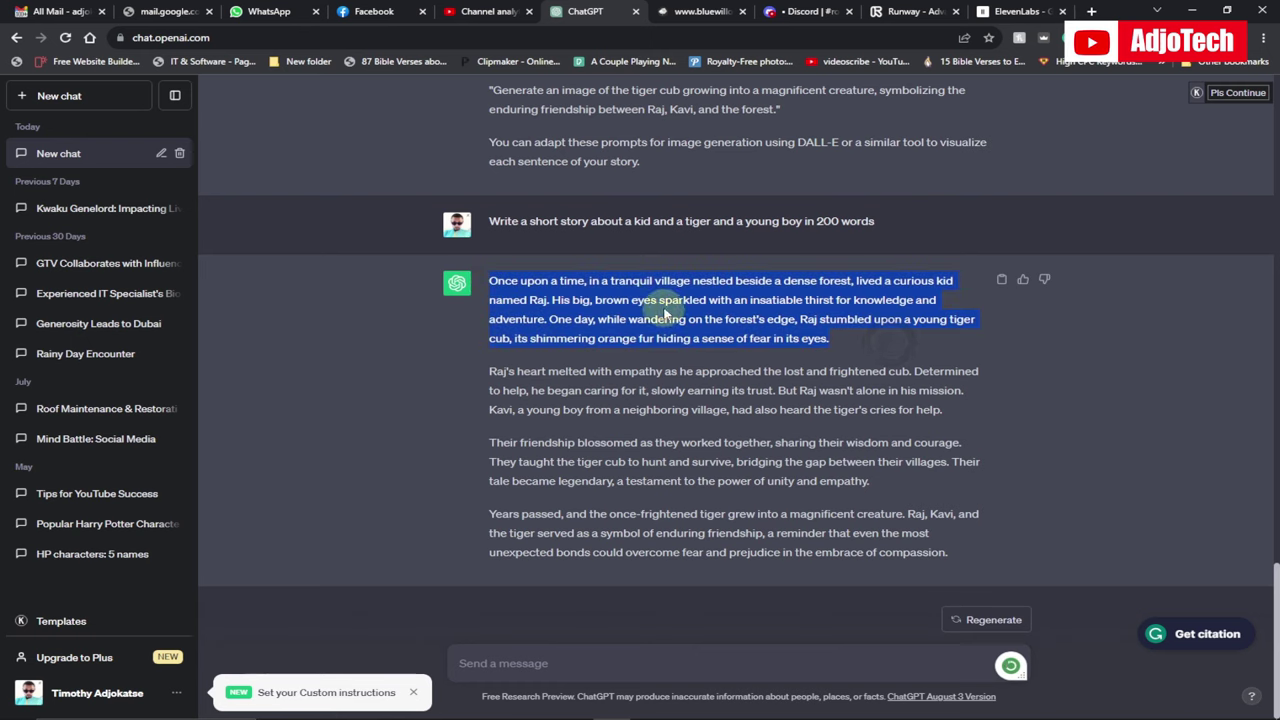
pyautogui.rightClick(718, 305)
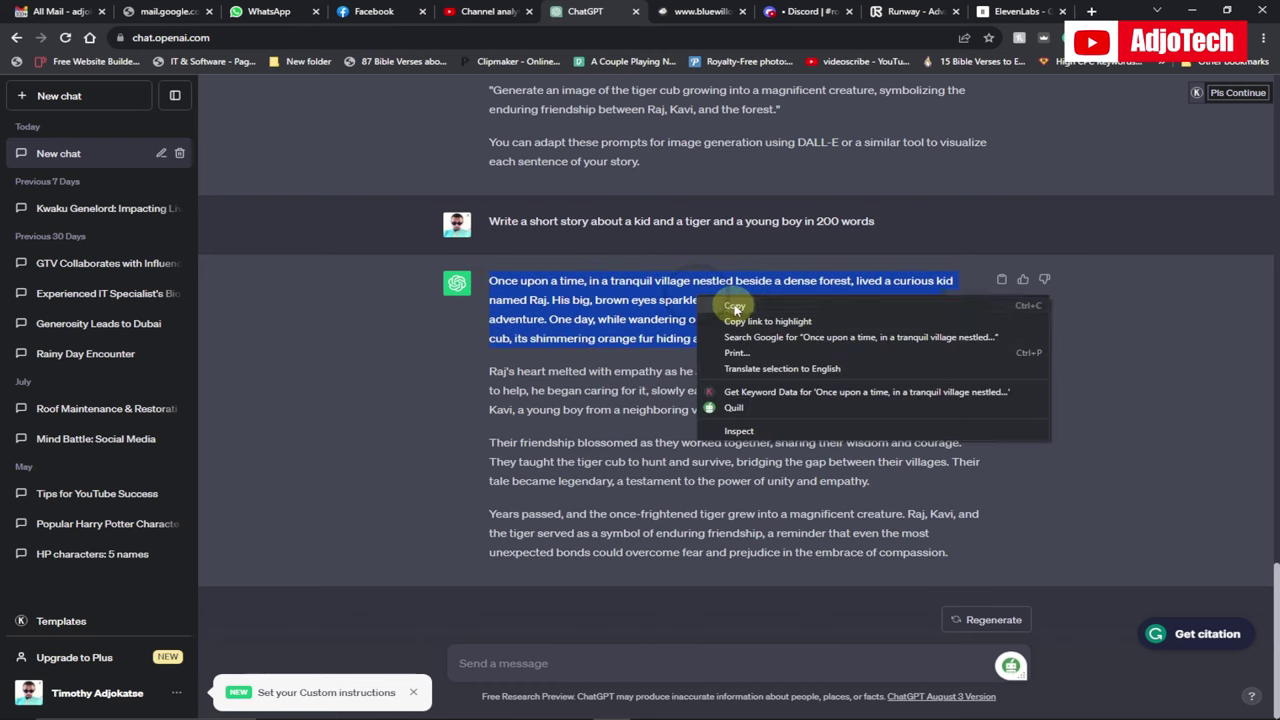
pyautogui.click(735, 305)
pyautogui.click(1020, 11)
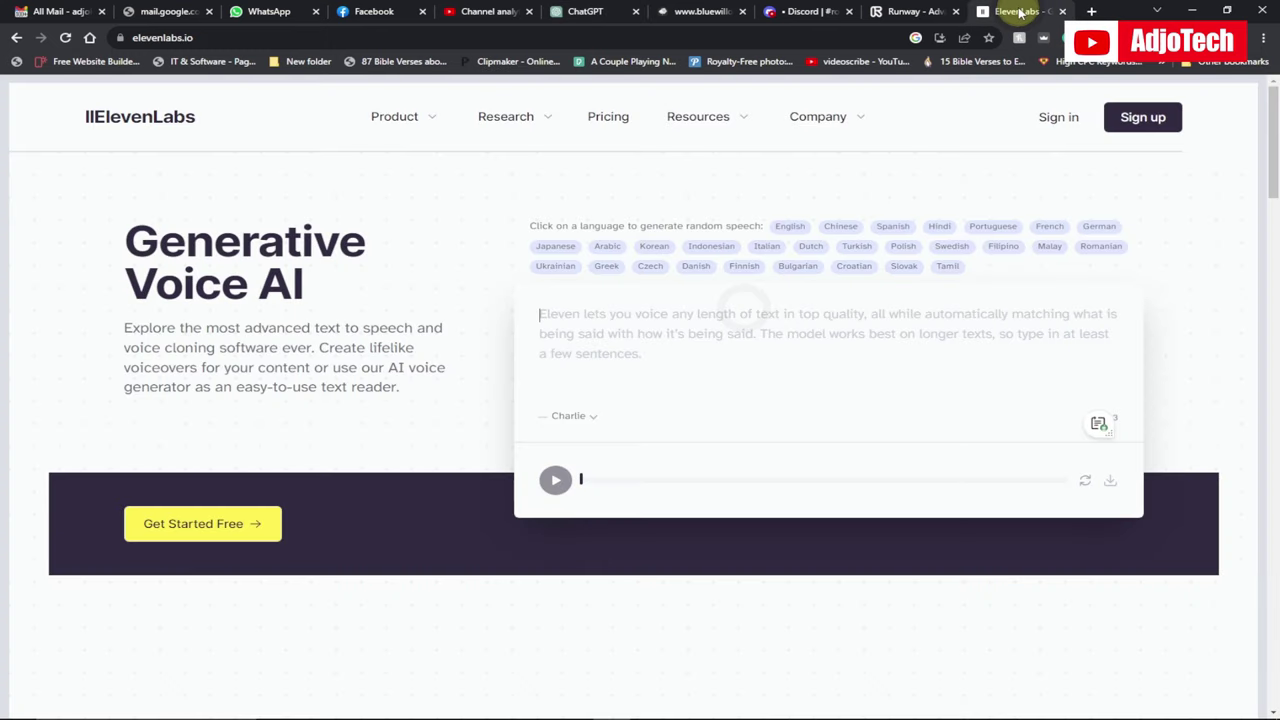
pyautogui.click(546, 312)
pyautogui.hotkey('ctrl', 'v')
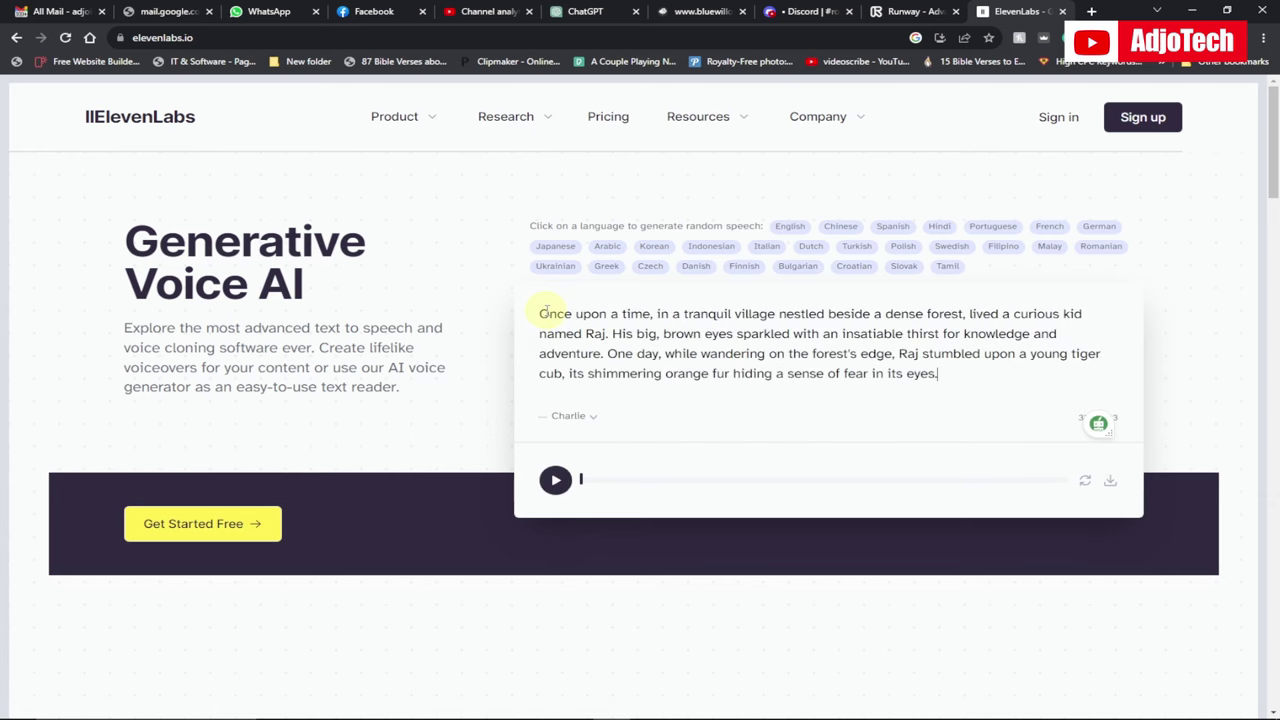
# Generate the paragraph's narration with the Daniel voice and download the audio file.
pyautogui.click(555, 480)
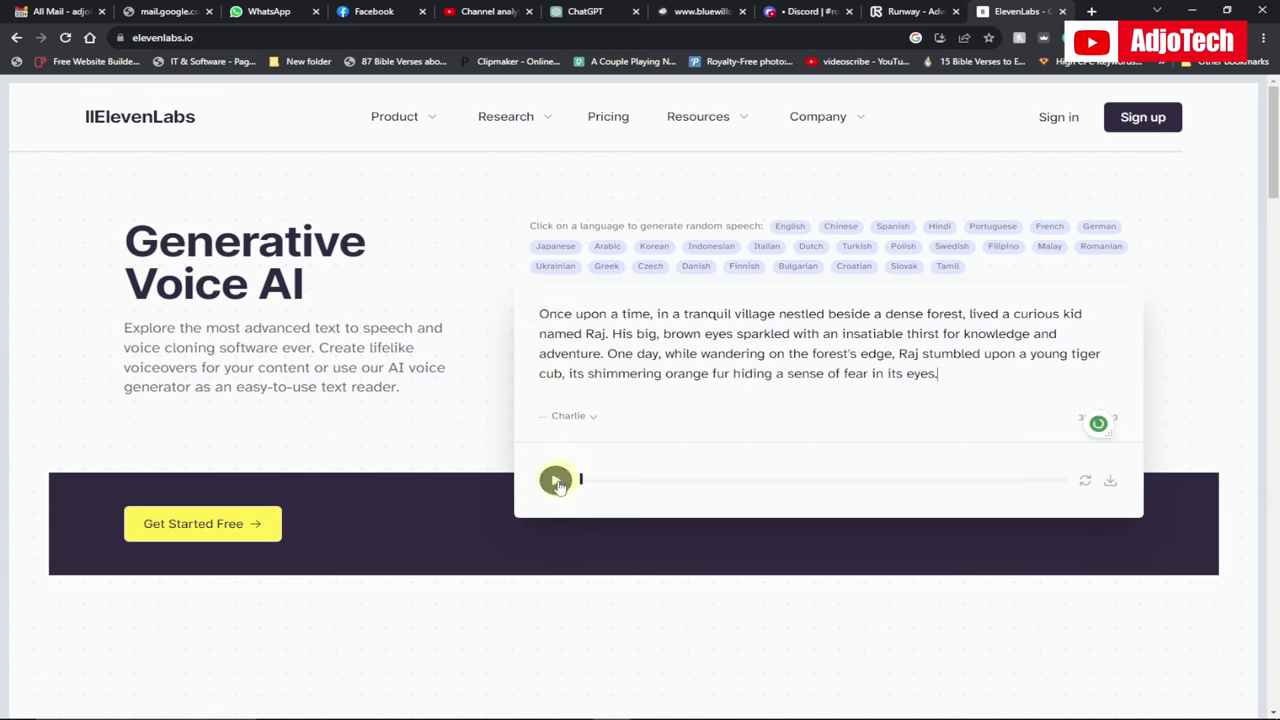
pyautogui.click(556, 482)
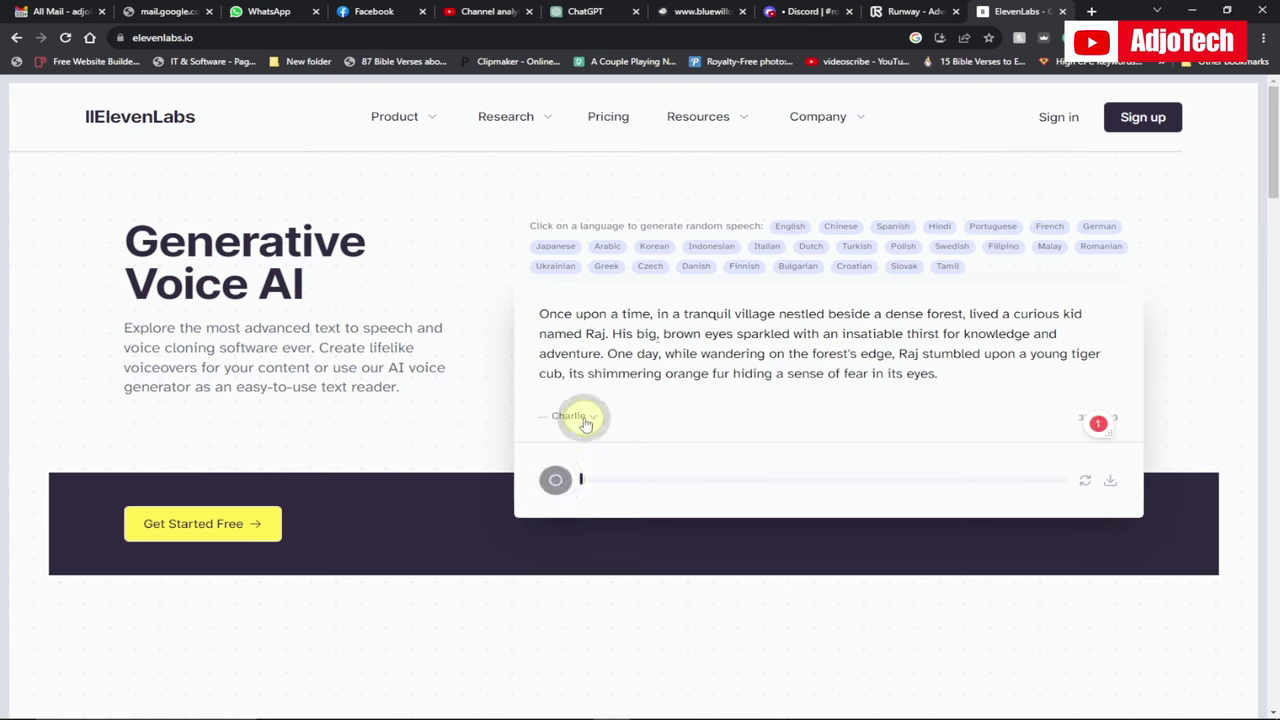
pyautogui.click(586, 420)
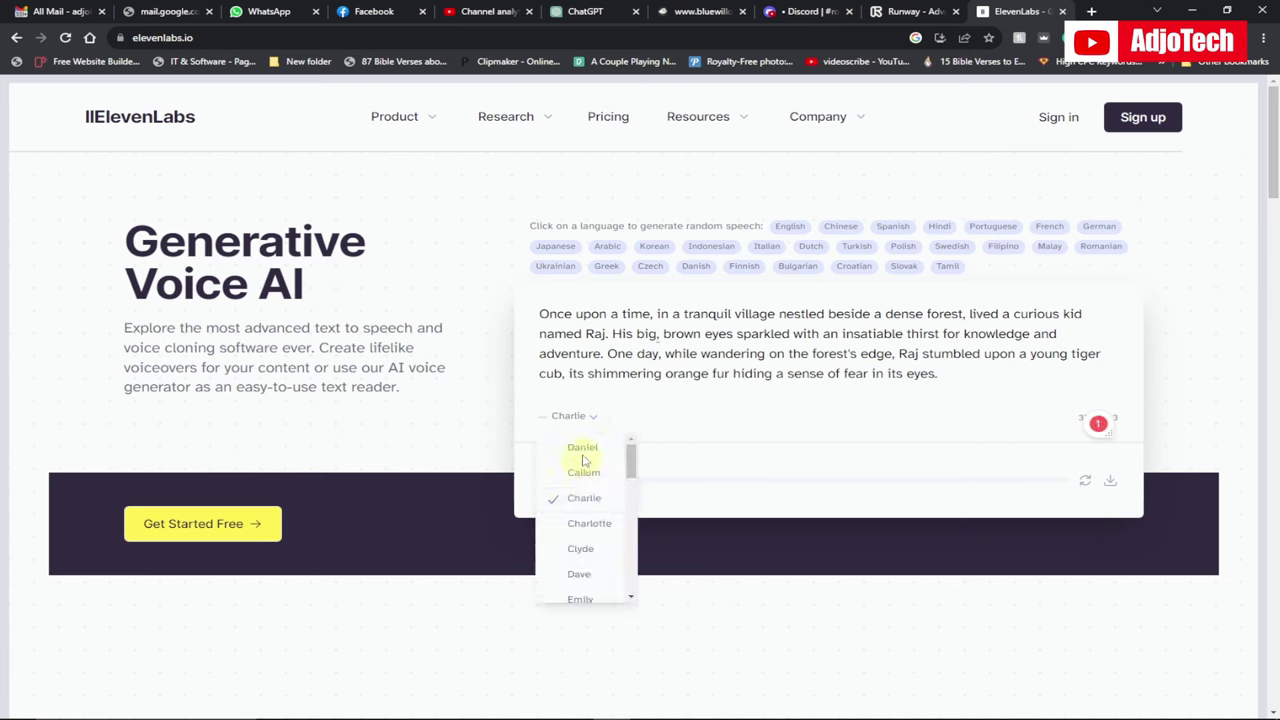
pyautogui.click(582, 447)
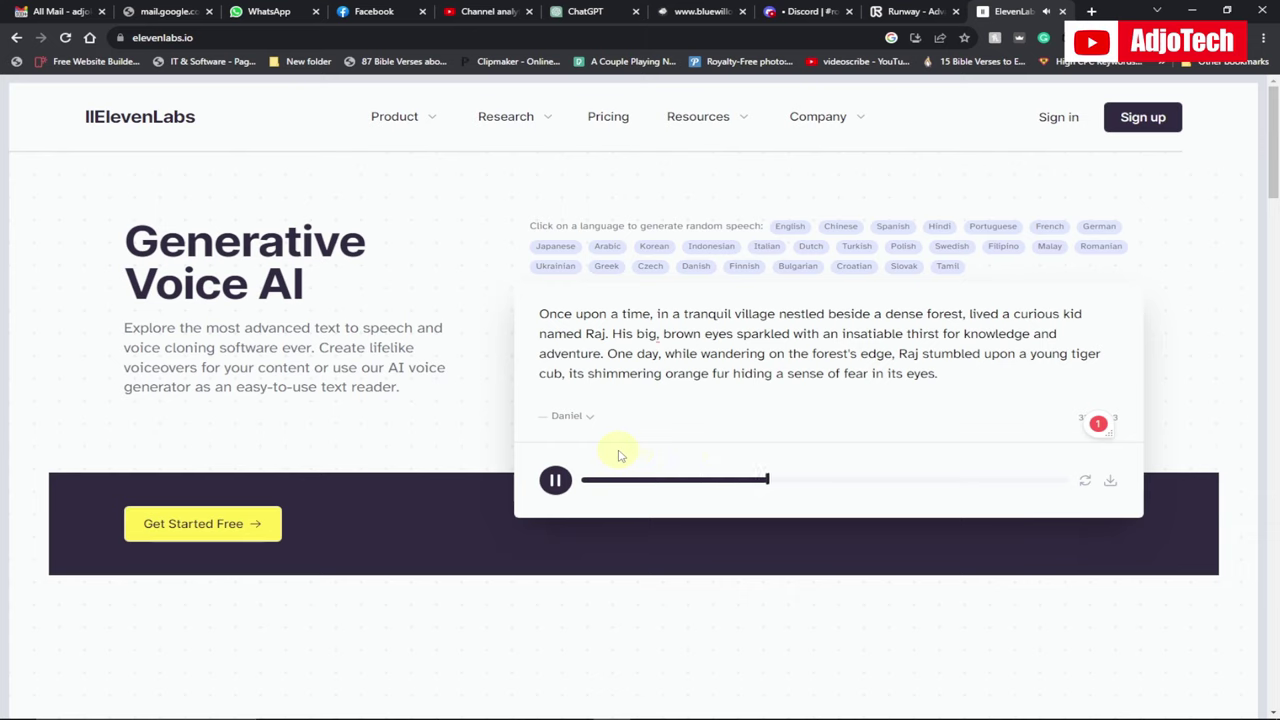
pyautogui.click(556, 482)
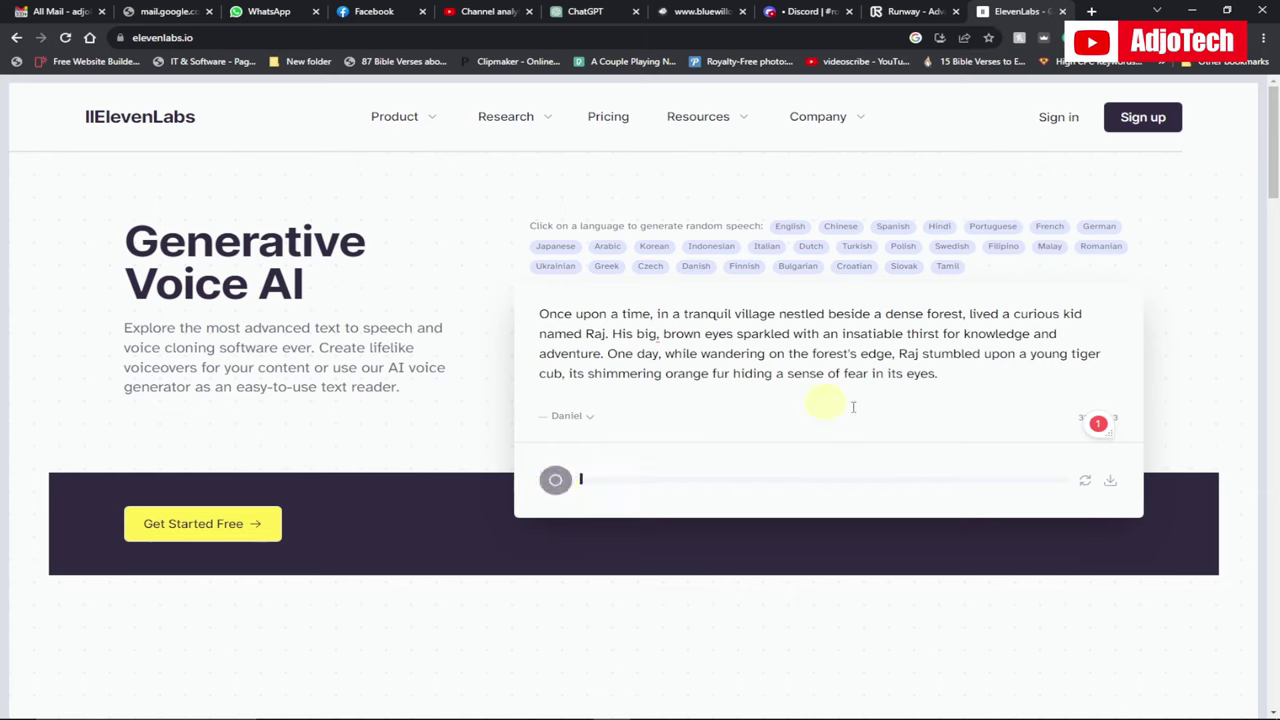
pyautogui.click(1110, 482)
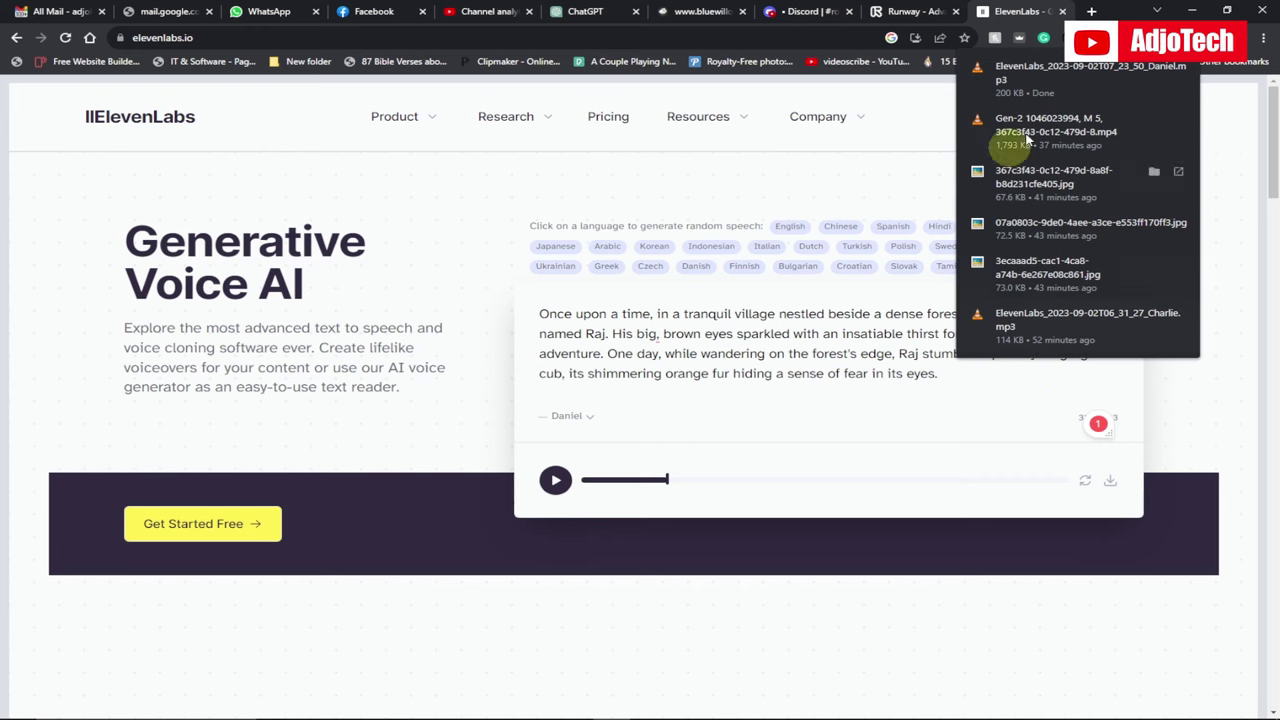
pyautogui.click(775, 413)
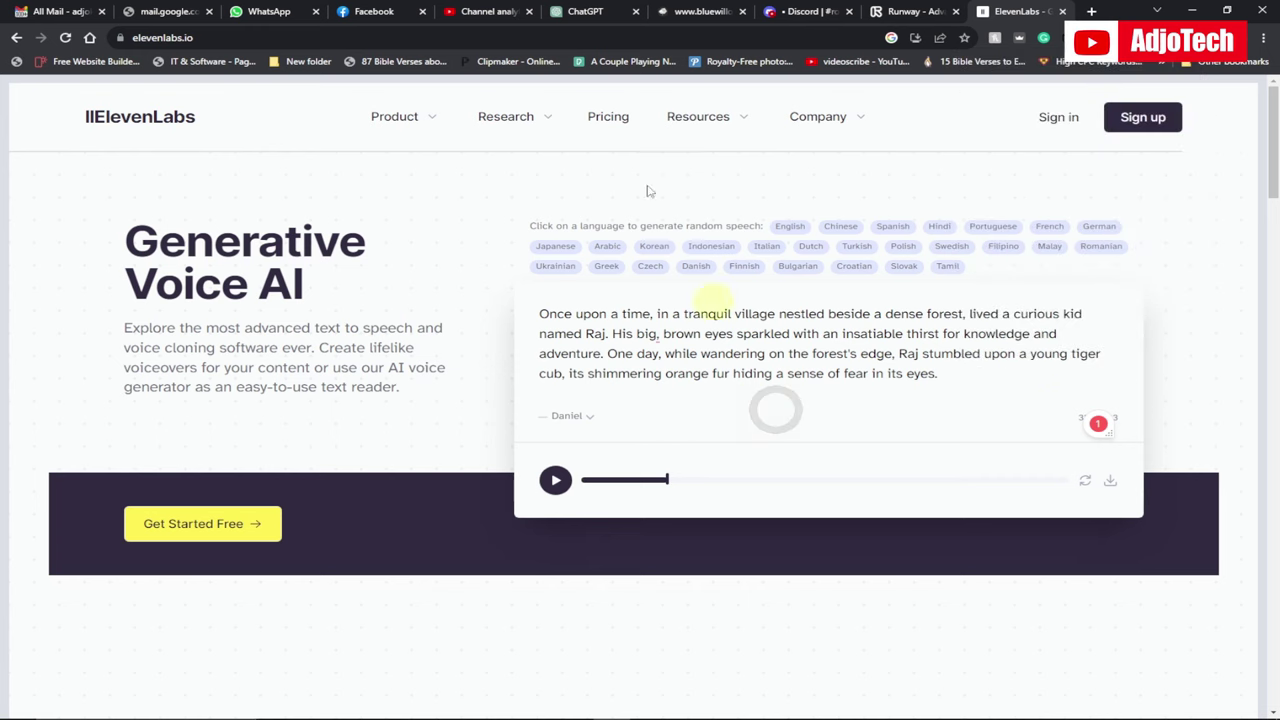
# Switch to Discord and close the enlarged tiger image in the rookie-20 channel.
pyautogui.click(772, 13)
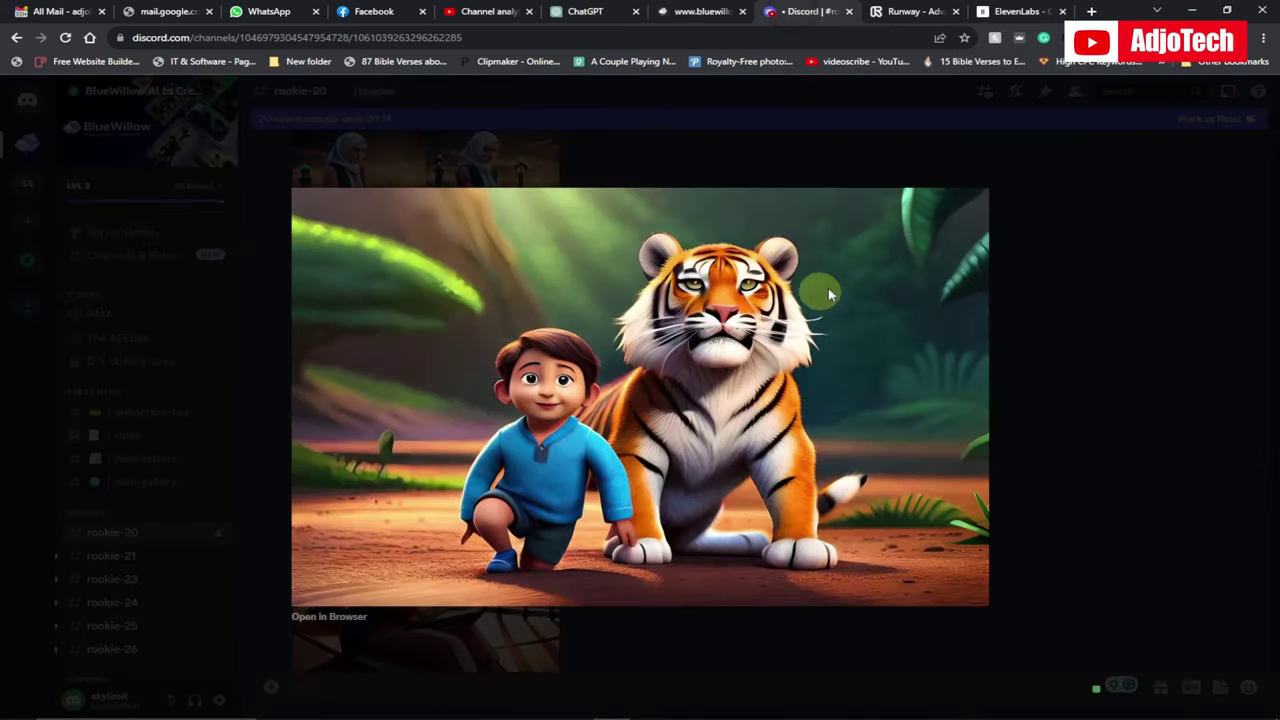
pyautogui.click(1096, 345)
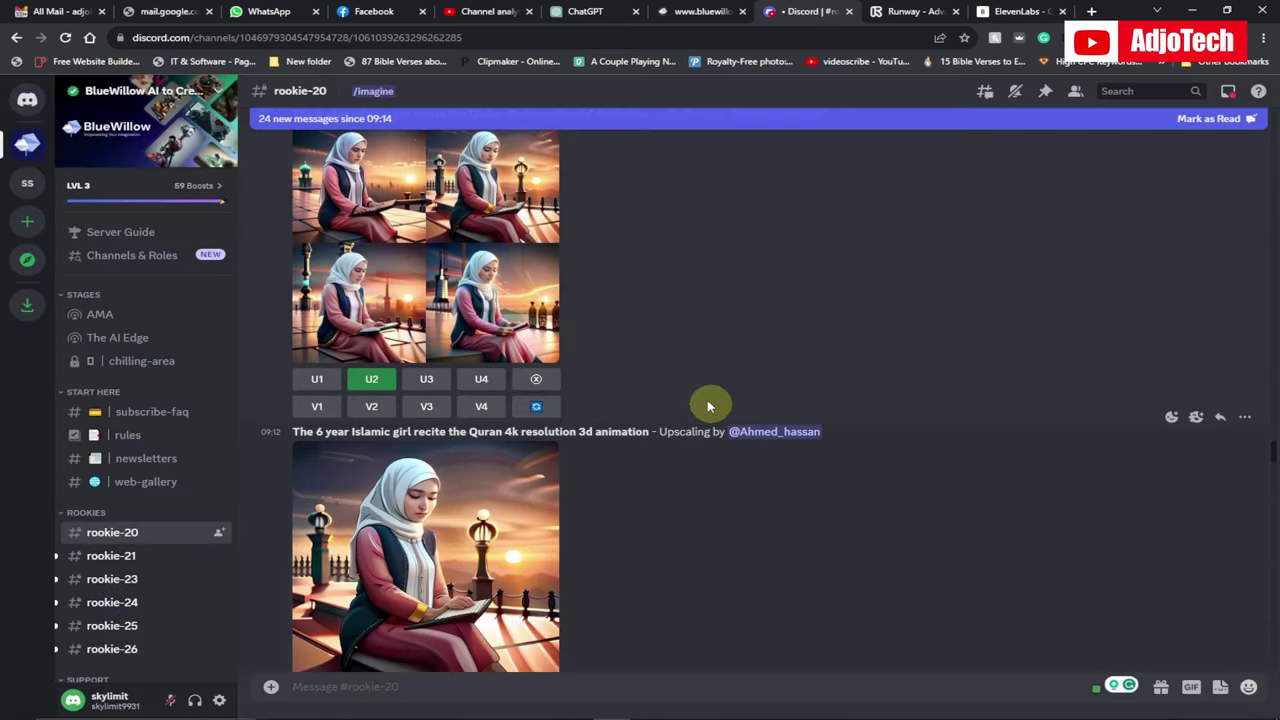
# Switch to Notepad and copy the line "Write a midjourney prompt for every sentence to get image from midjourney".
pyautogui.click(588, 15)
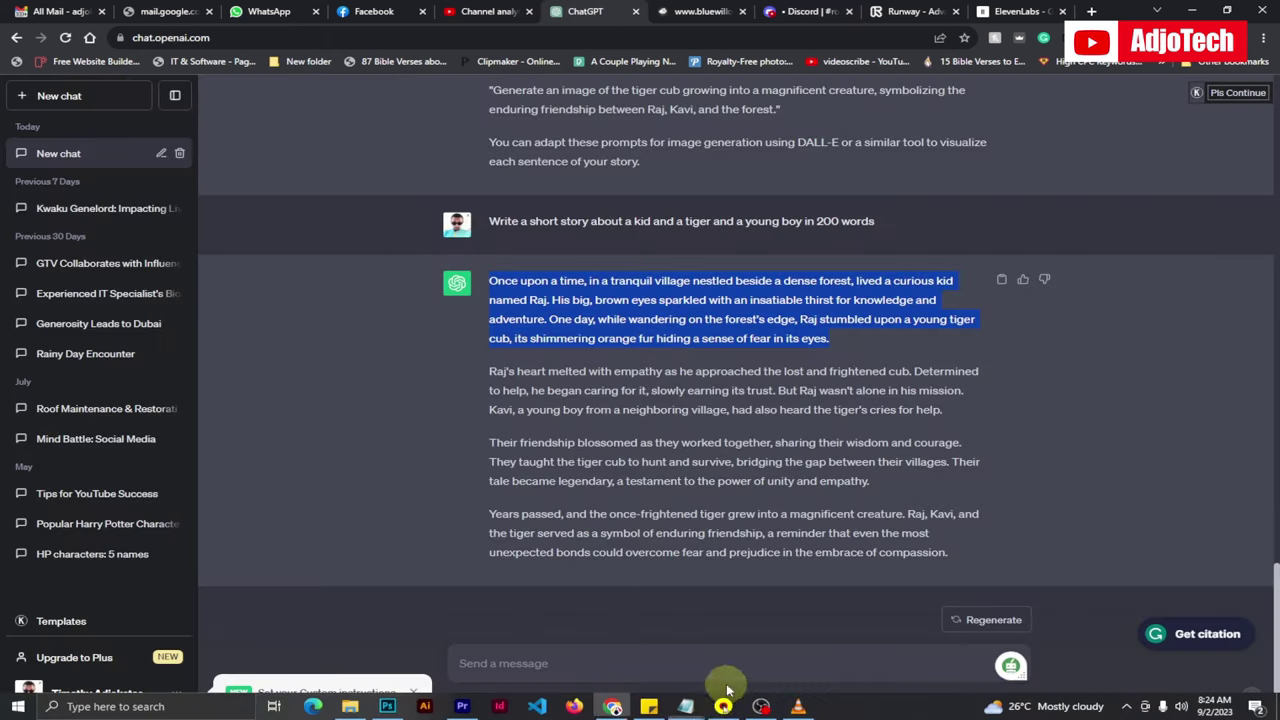
pyautogui.click(625, 422)
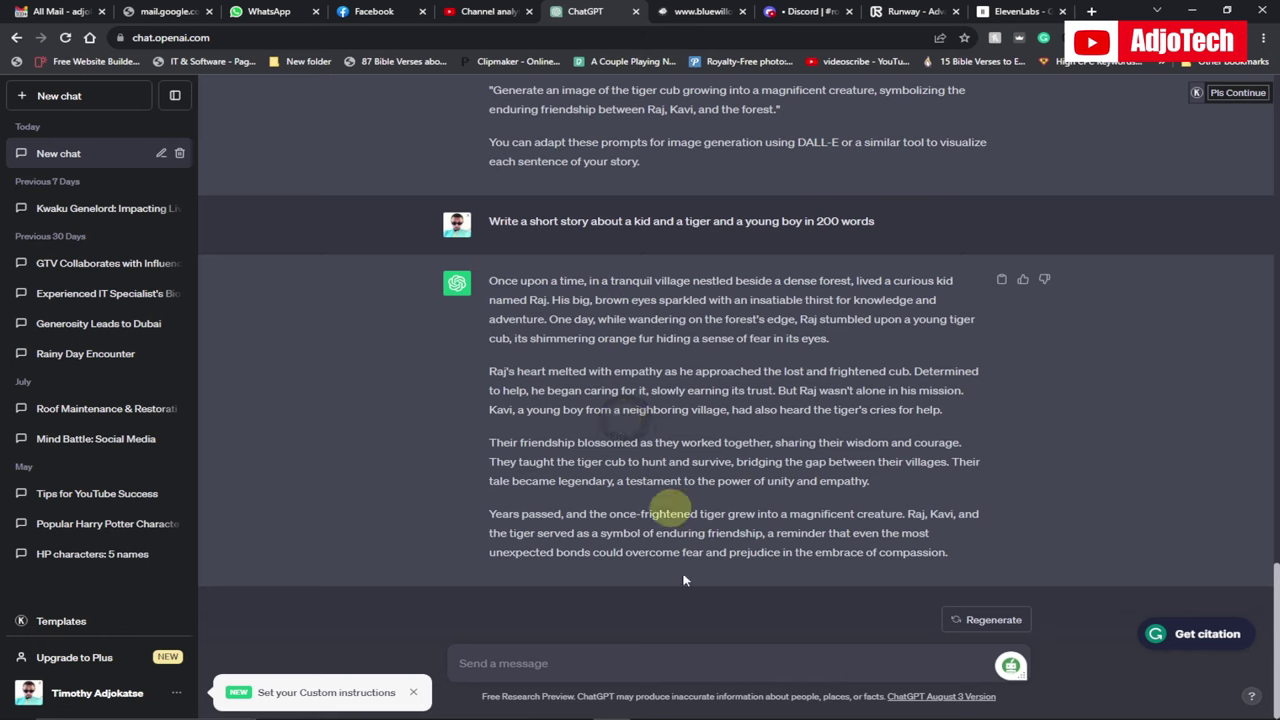
pyautogui.moveTo(686, 704)
pyautogui.click(737, 634)
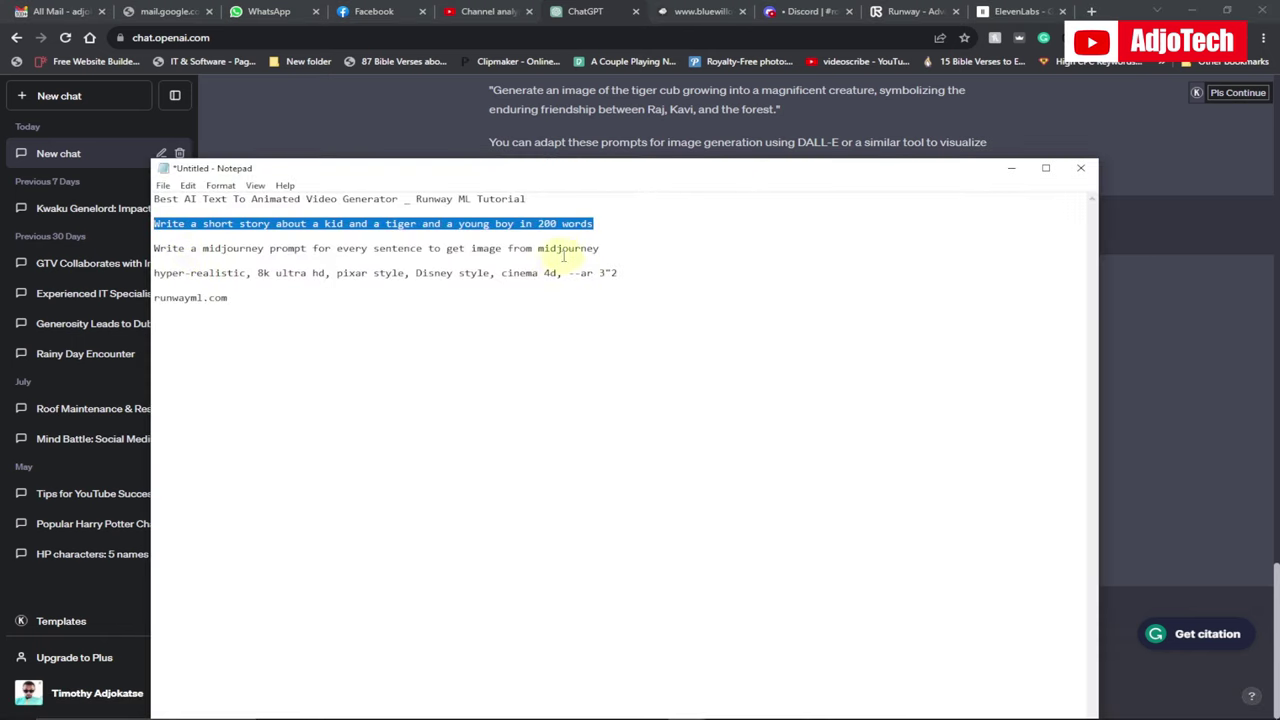
pyautogui.moveTo(618, 249); pyautogui.dragTo(155, 249)
pyautogui.rightClick(157, 248)
pyautogui.click(188, 292)
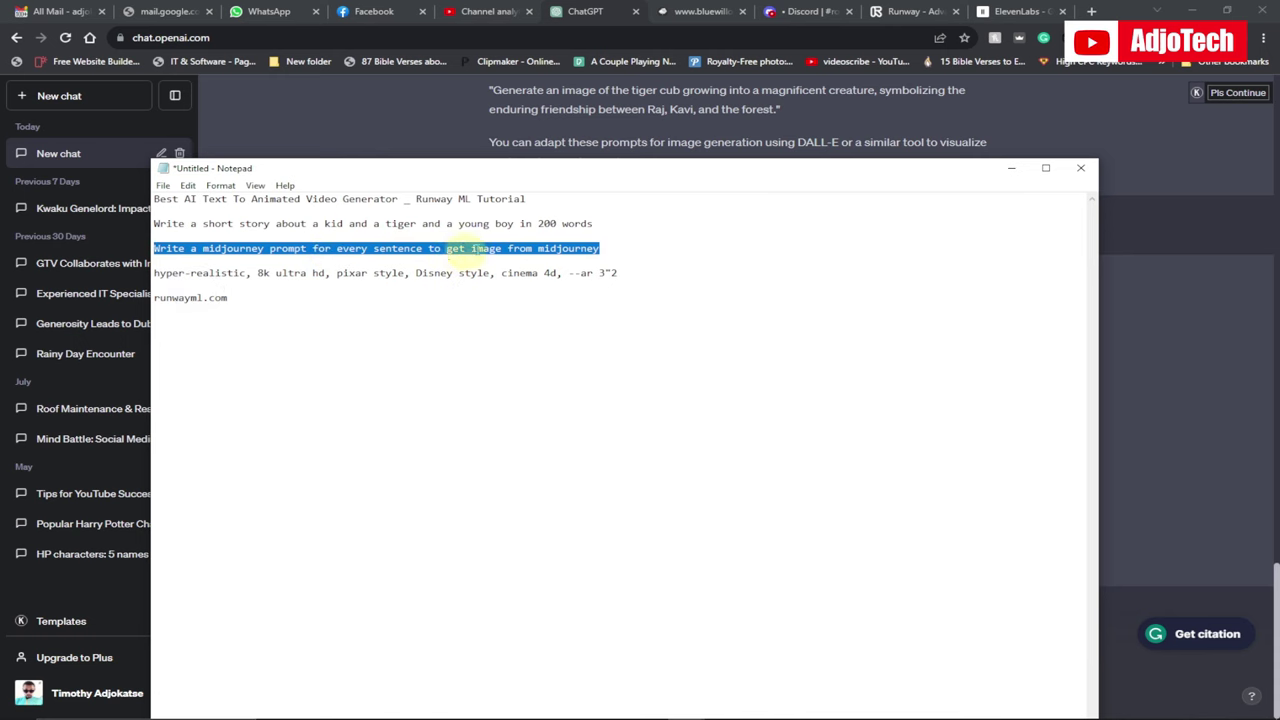
pyautogui.click(1010, 168)
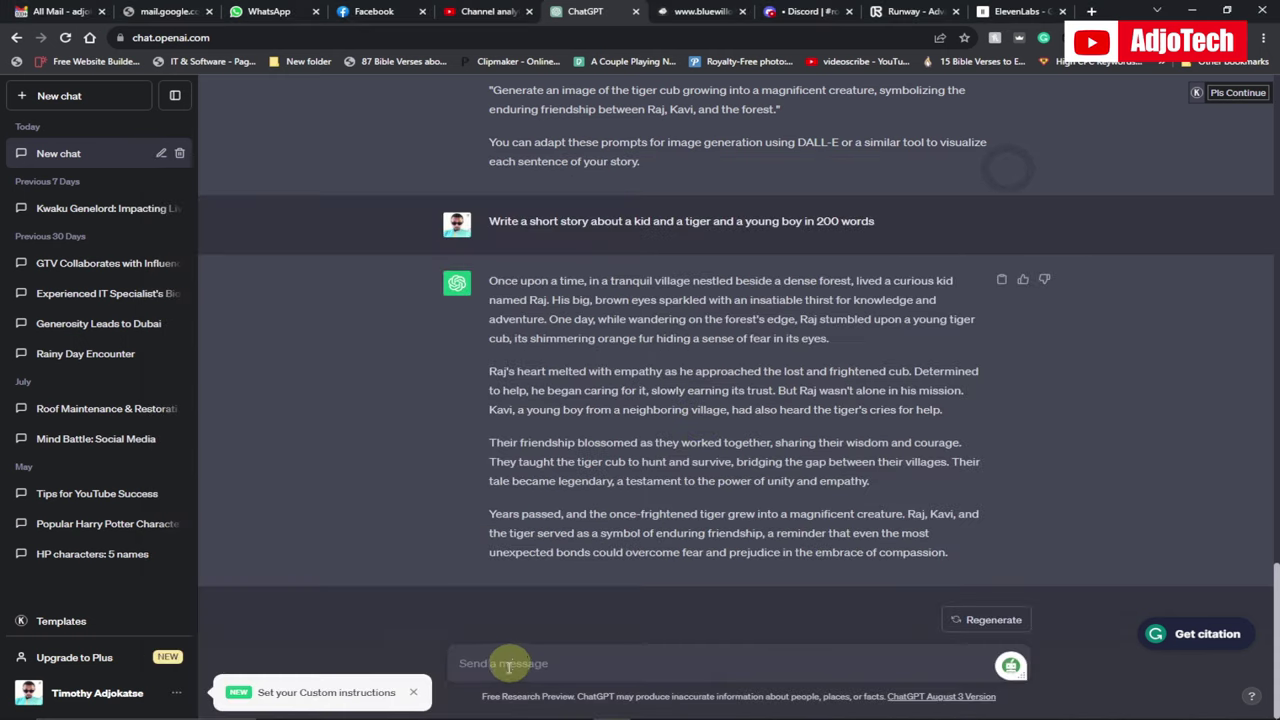
# Send the copied midjourney prompt request to ChatGPT and bring the answer's first sentence prompts into view.
pyautogui.click(510, 662)
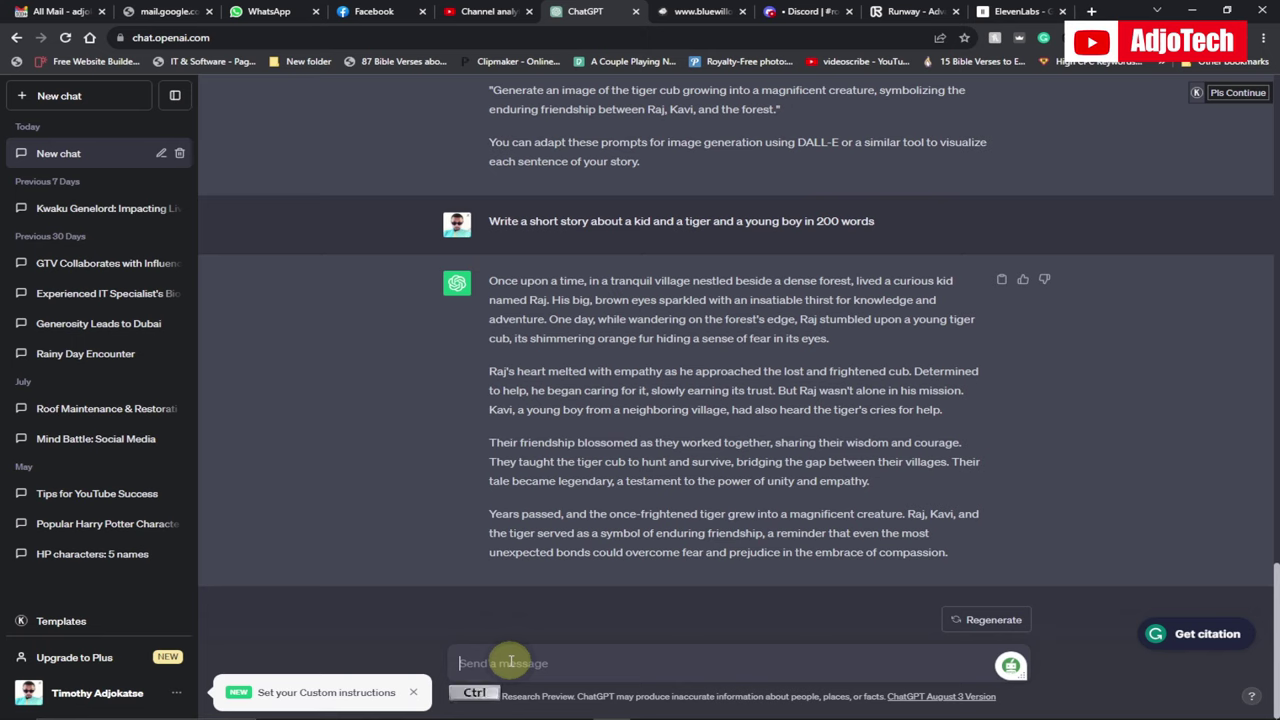
pyautogui.hotkey('ctrl', 'v')
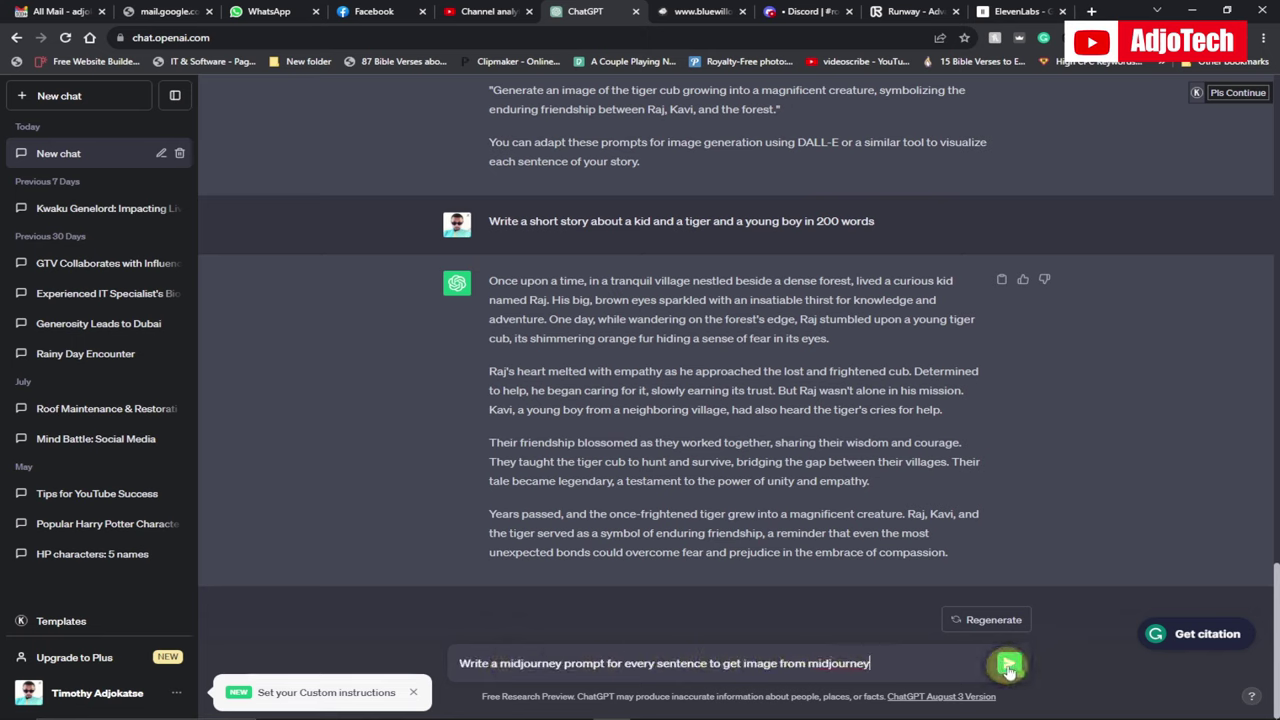
pyautogui.click(1007, 666)
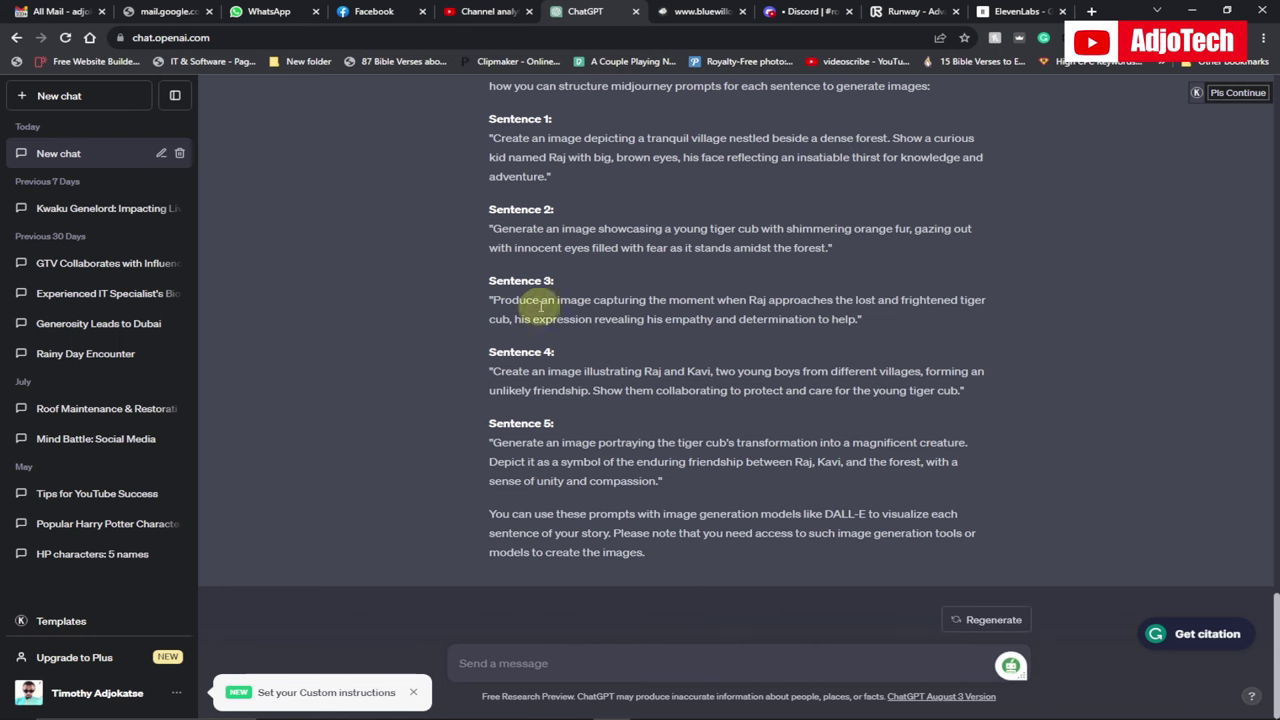
pyautogui.scroll(2, 620, 321)
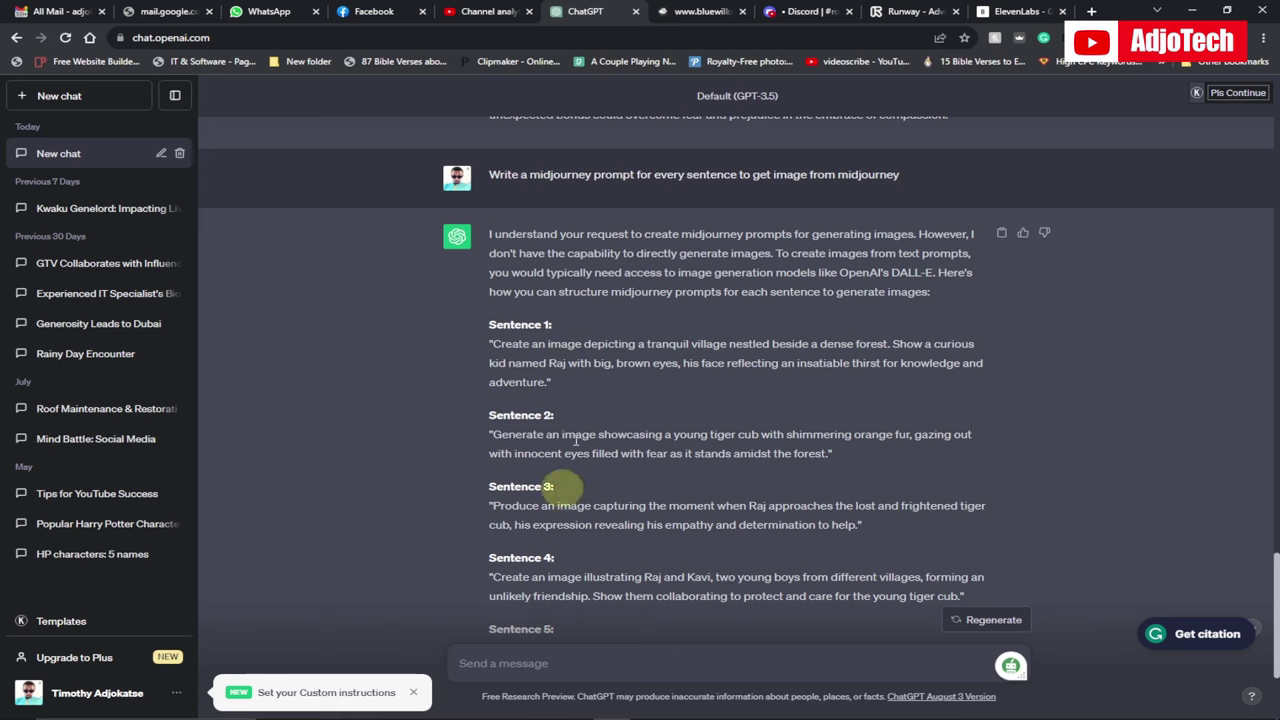
# Start an /imagine command in Discord's rookie-20 channel and fill its prompt with the Sentence 2 text copied from ChatGPT.
pyautogui.click(797, 14)
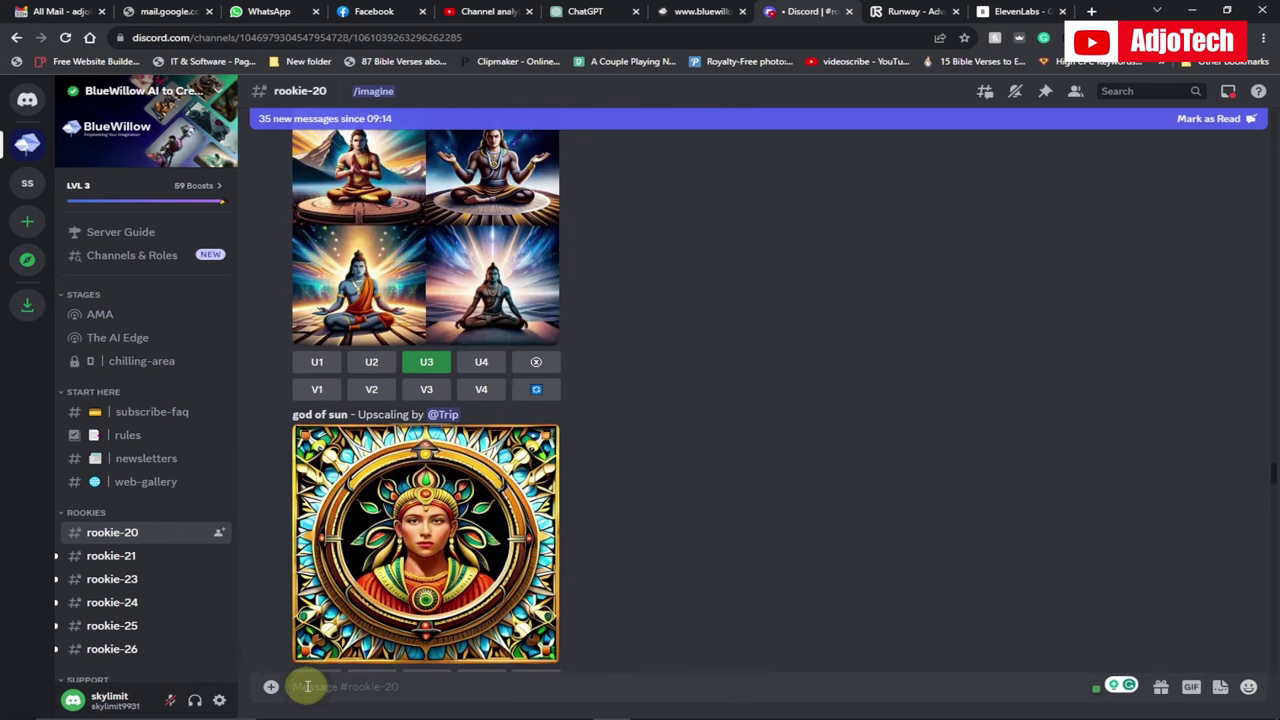
pyautogui.write('/')
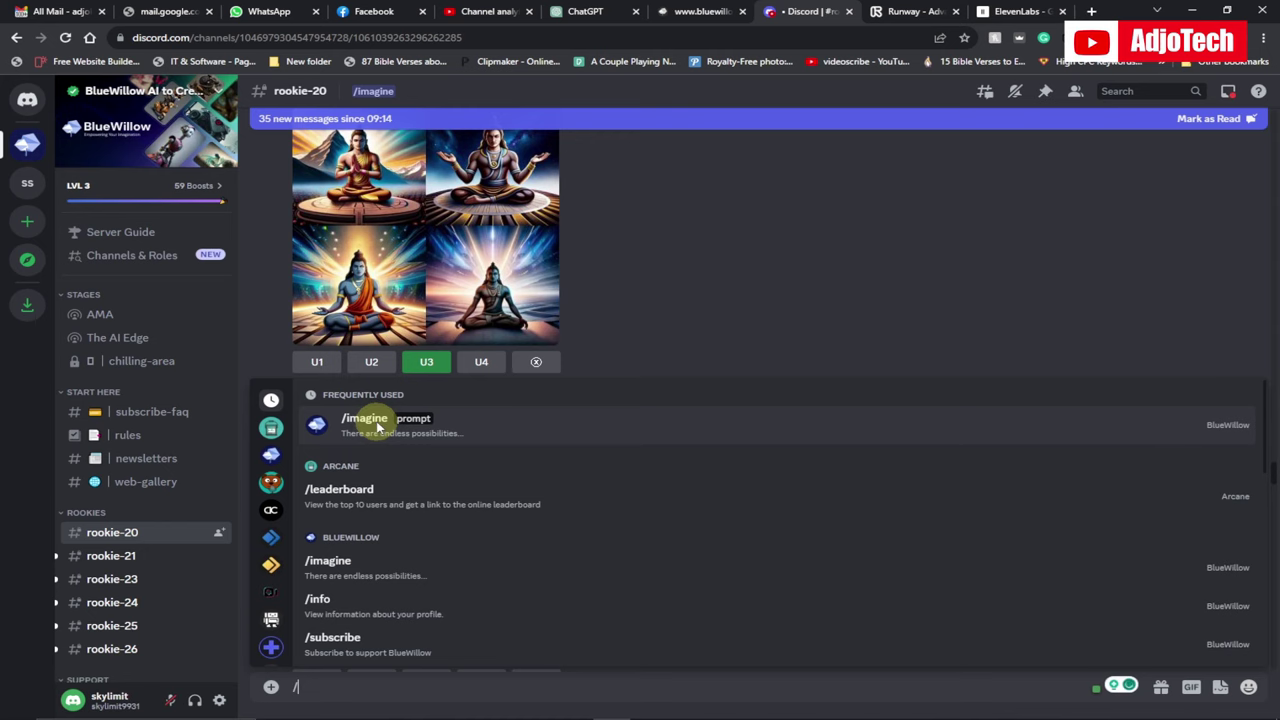
pyautogui.click(378, 427)
pyautogui.click(585, 13)
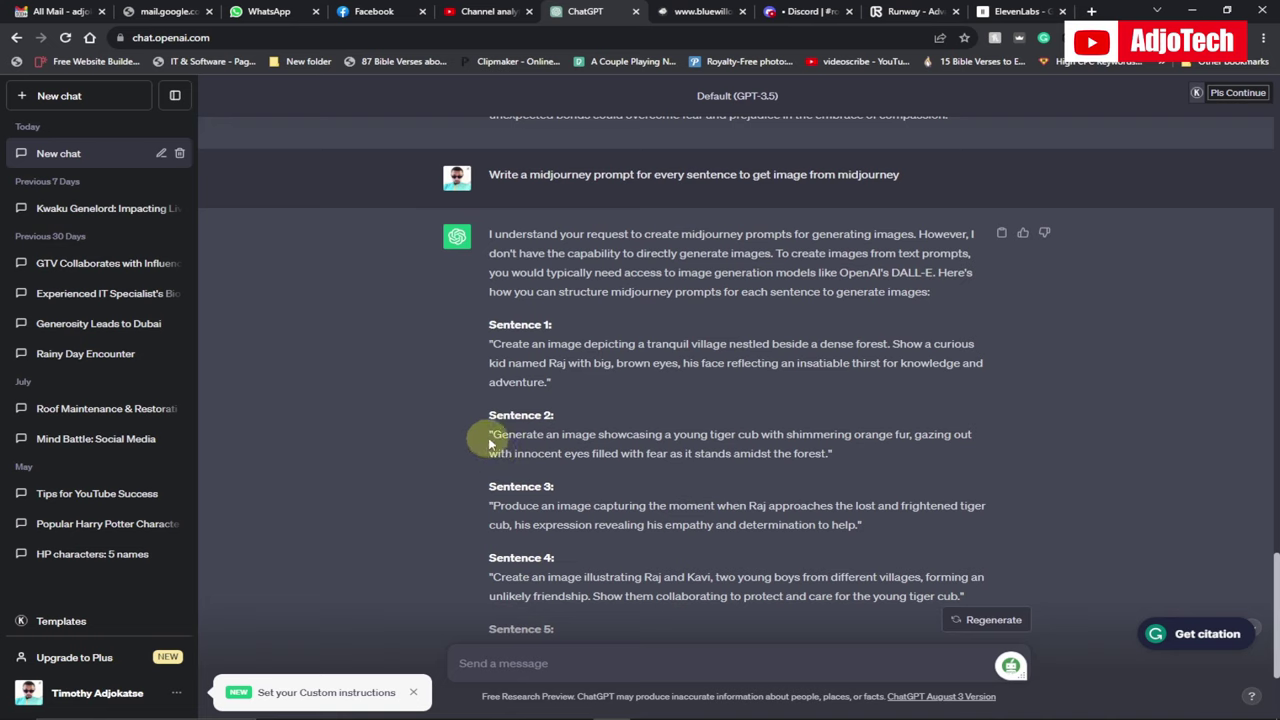
pyautogui.moveTo(491, 434); pyautogui.dragTo(830, 455)
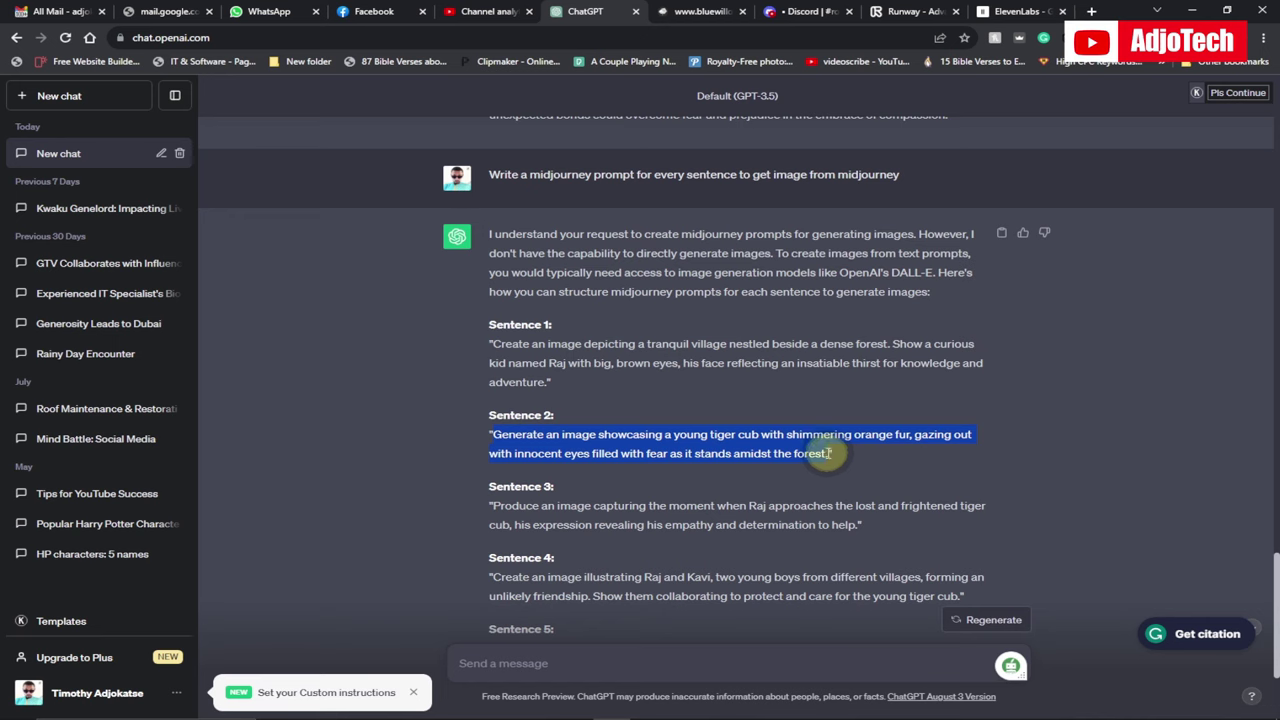
pyautogui.rightClick(828, 453)
pyautogui.click(840, 460)
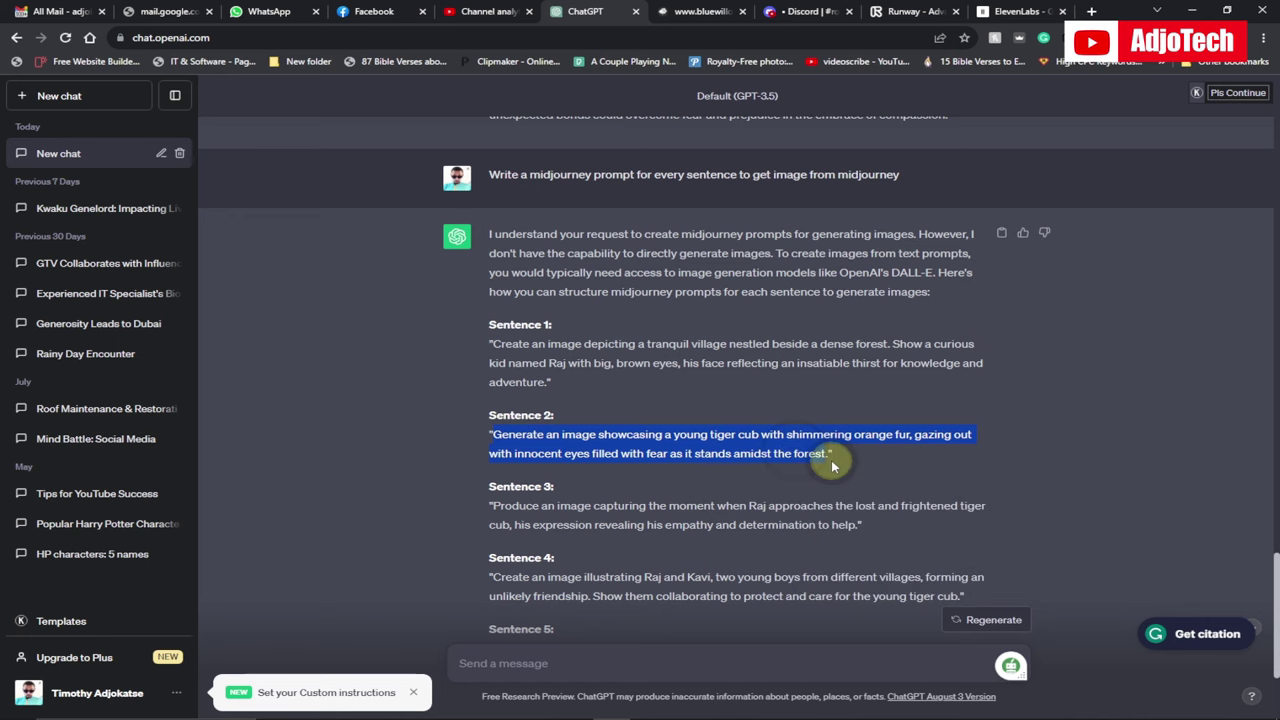
pyautogui.click(800, 11)
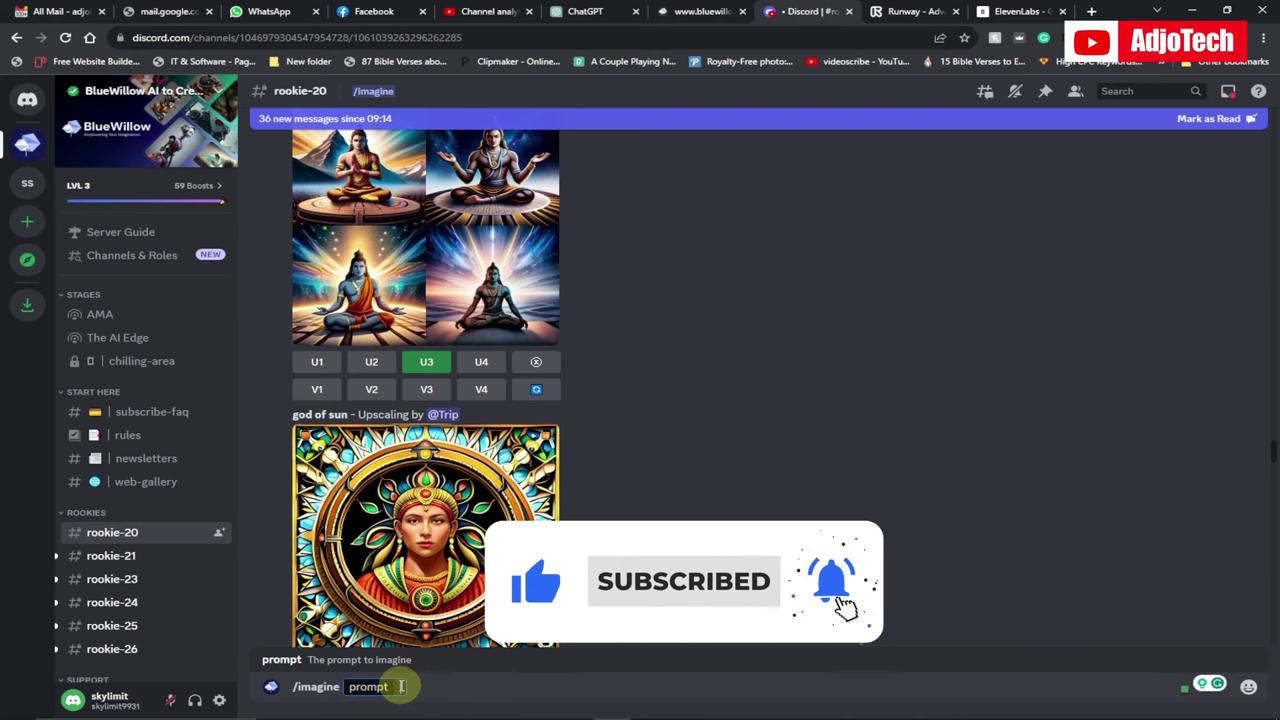
pyautogui.hotkey('ctrl', 'v')
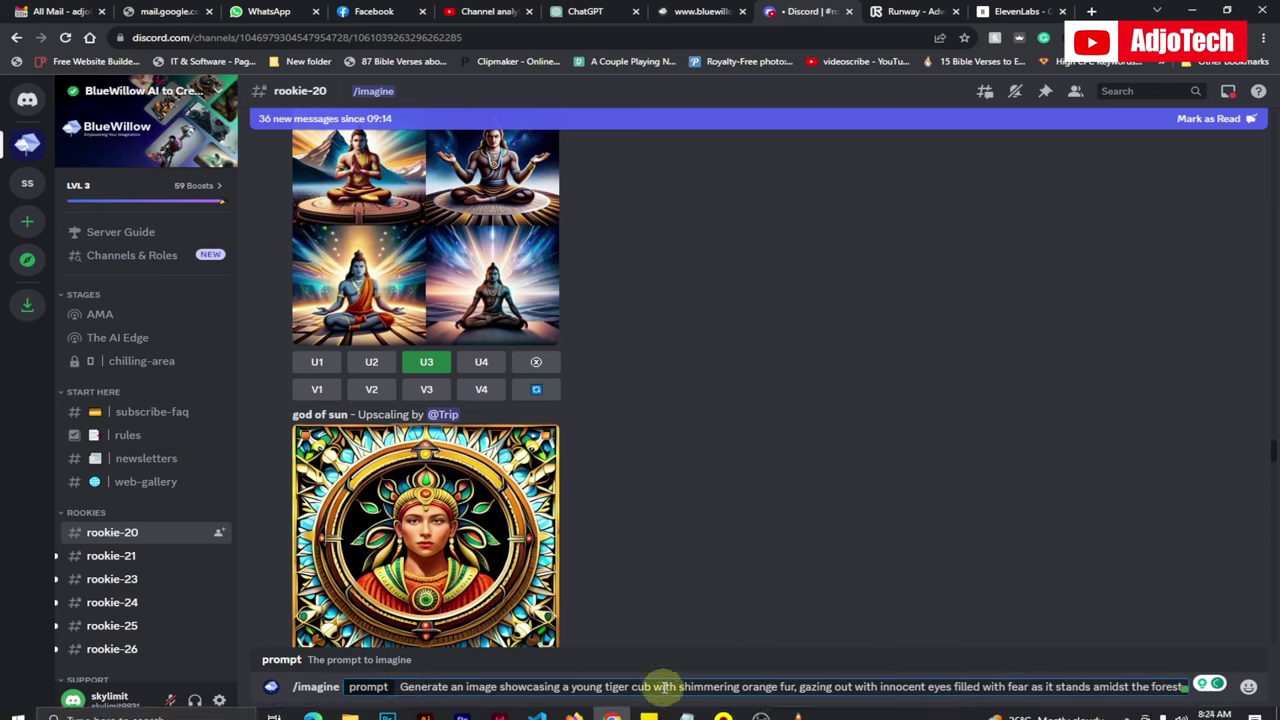
# Correct the aspect ratio at the end of Notepad's hyper-realistic style line to --ar 3:2.
pyautogui.moveTo(685, 706)
pyautogui.click(722, 625)
pyautogui.moveTo(155, 272); pyautogui.dragTo(614, 272)
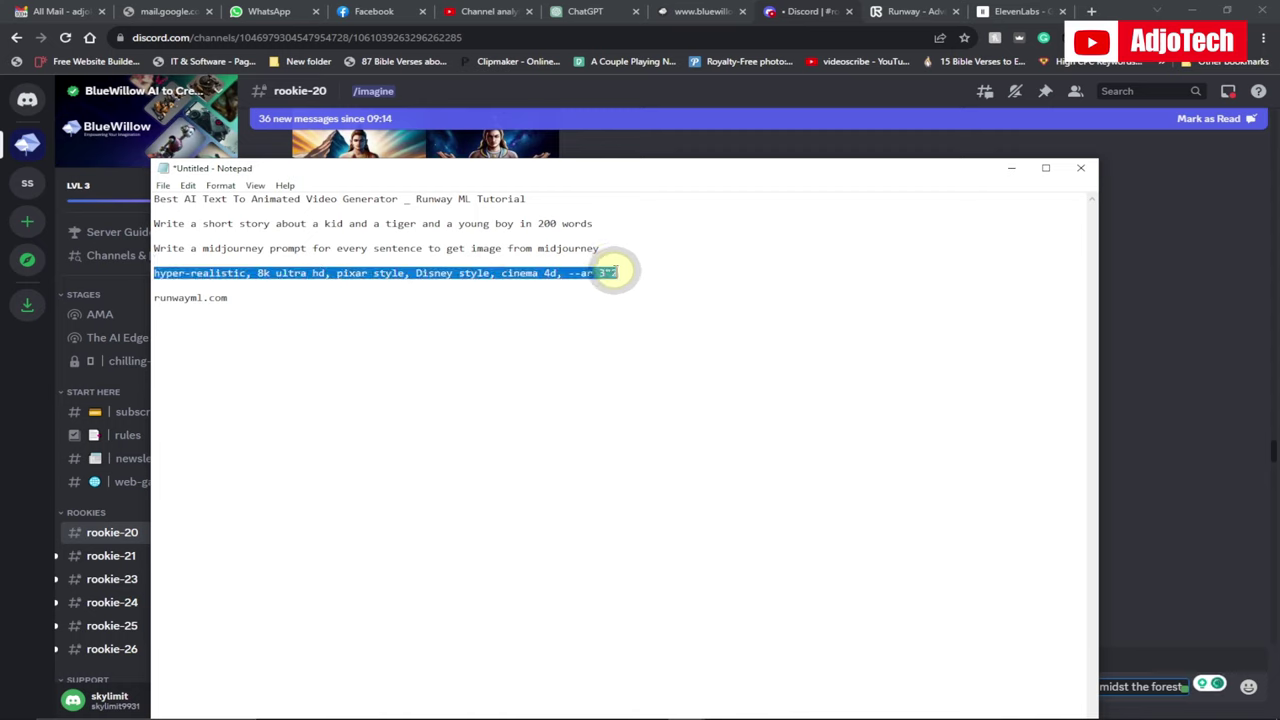
pyautogui.click(611, 271)
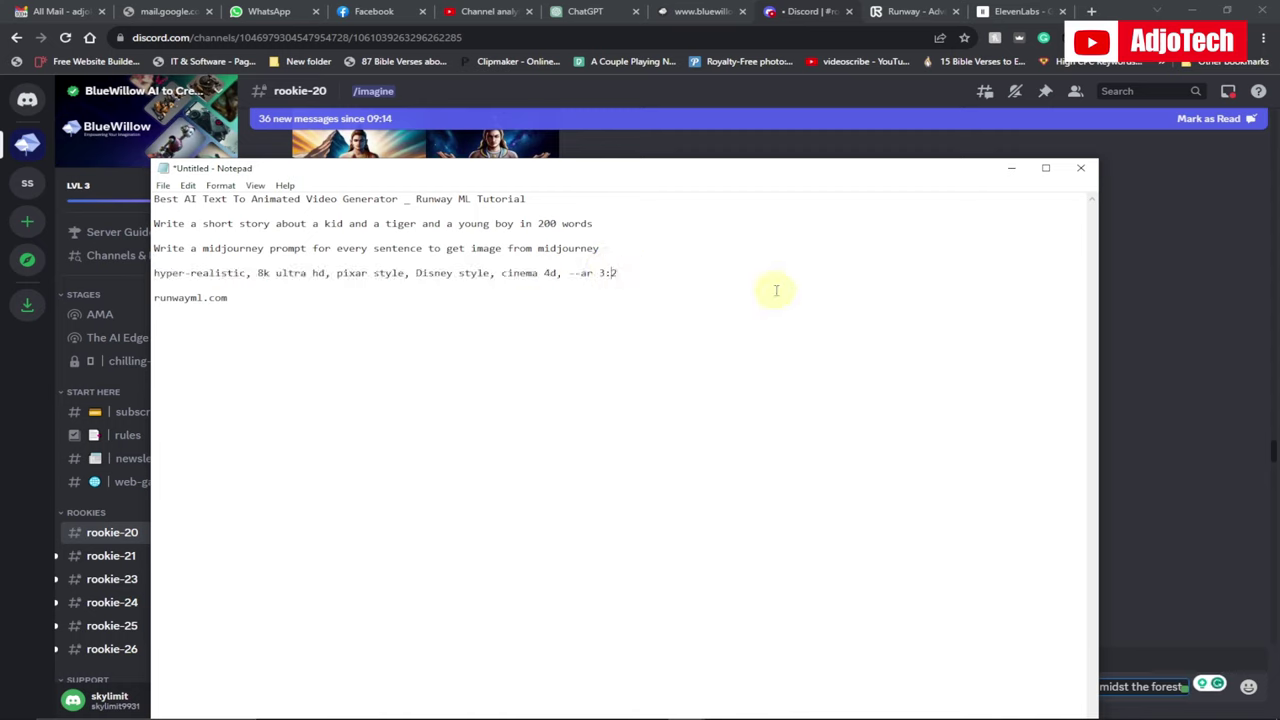
# Append Notepad's style line "hyper-realistic, 8k ultra hd, pixar style, Disney style, cinema 4d, --ar 3:2" to the /imagine prompt and submit it.
pyautogui.moveTo(650, 278); pyautogui.dragTo(163, 272)
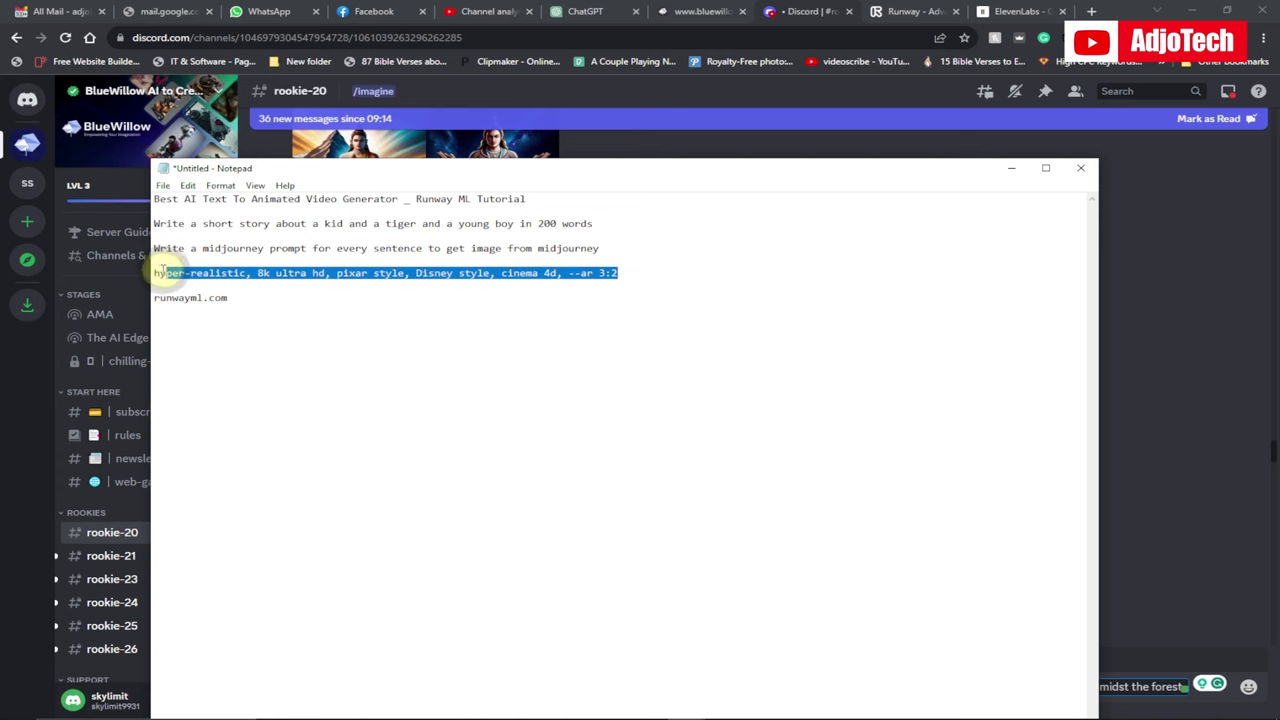
pyautogui.rightClick(157, 278)
pyautogui.click(194, 314)
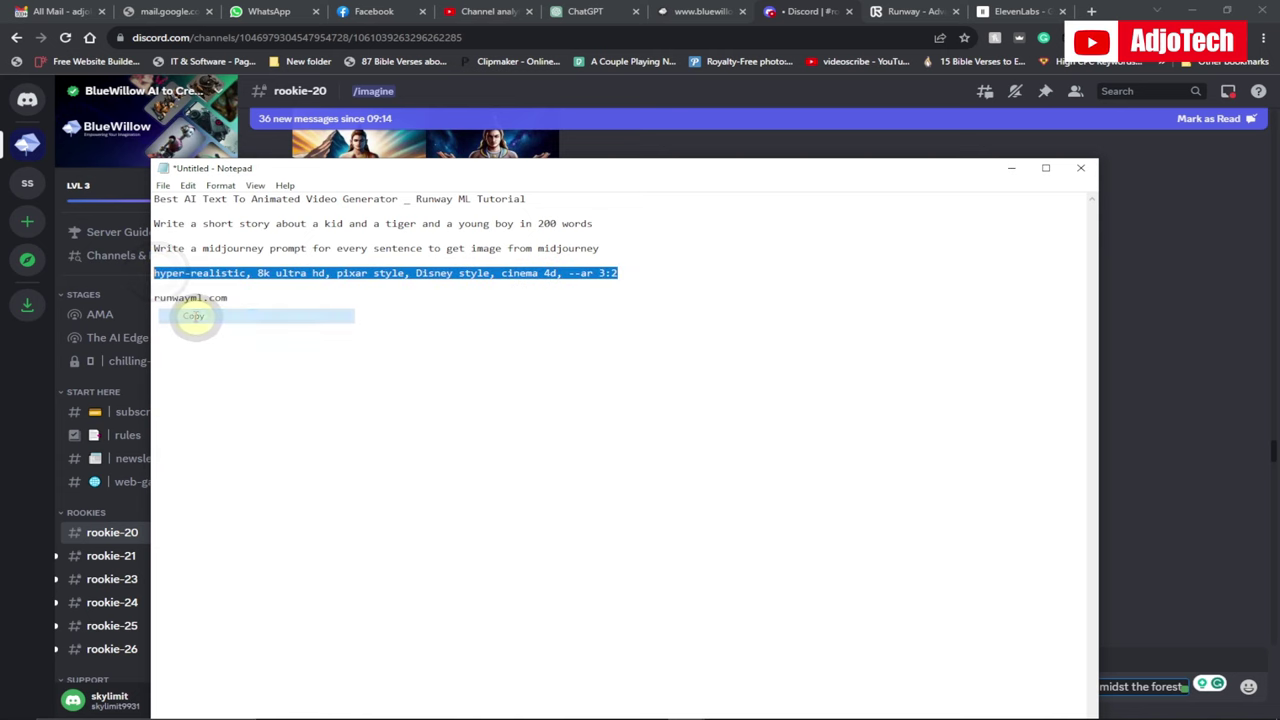
pyautogui.click(1011, 170)
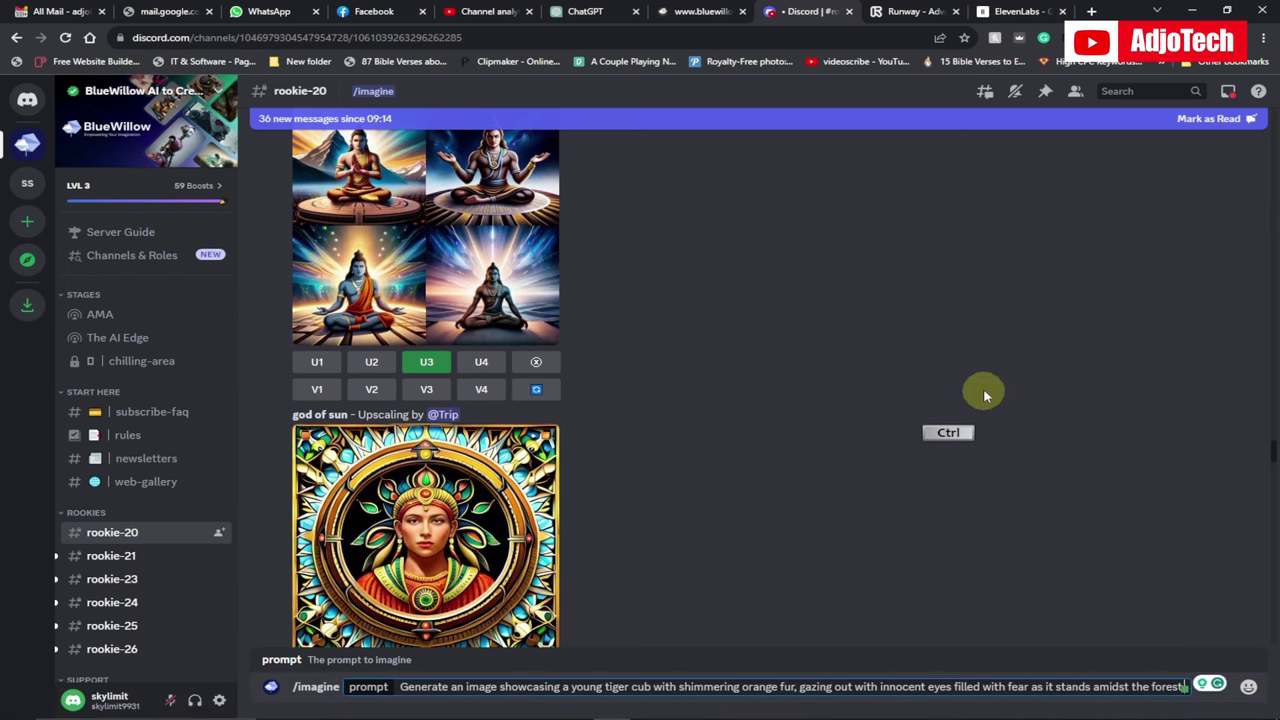
pyautogui.hotkey('ctrl', 'v')
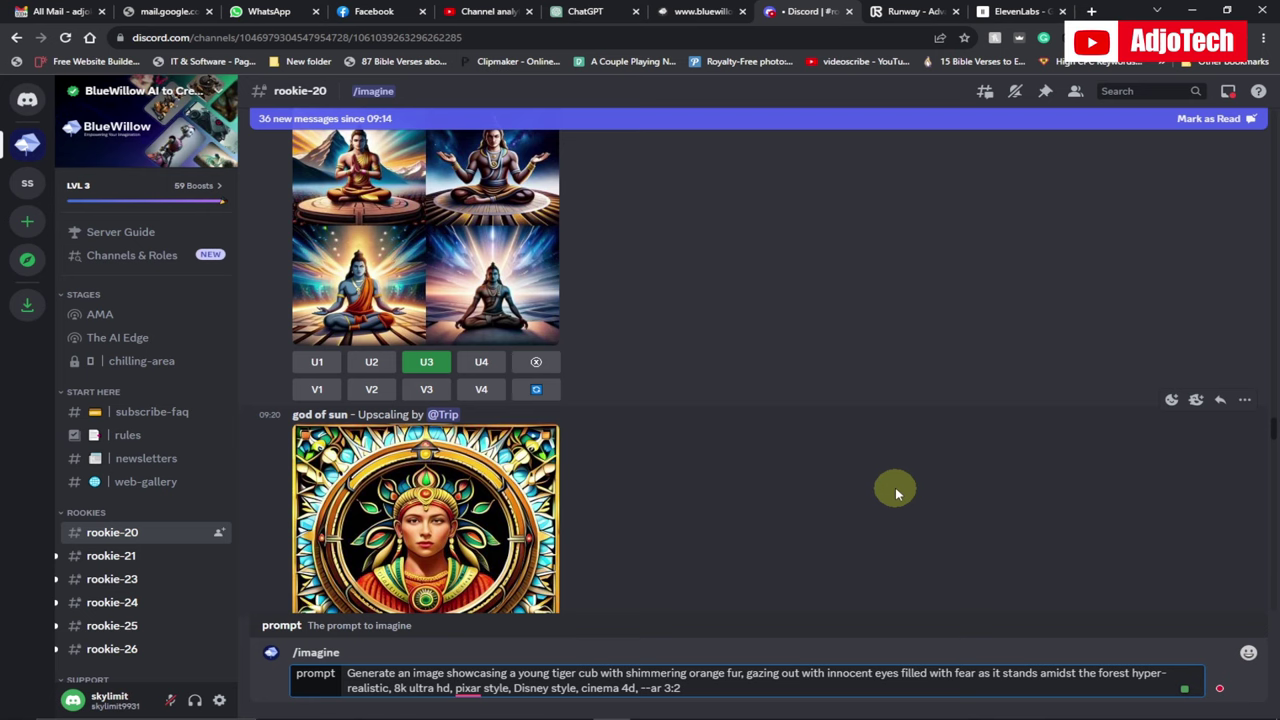
pyautogui.press('Return')
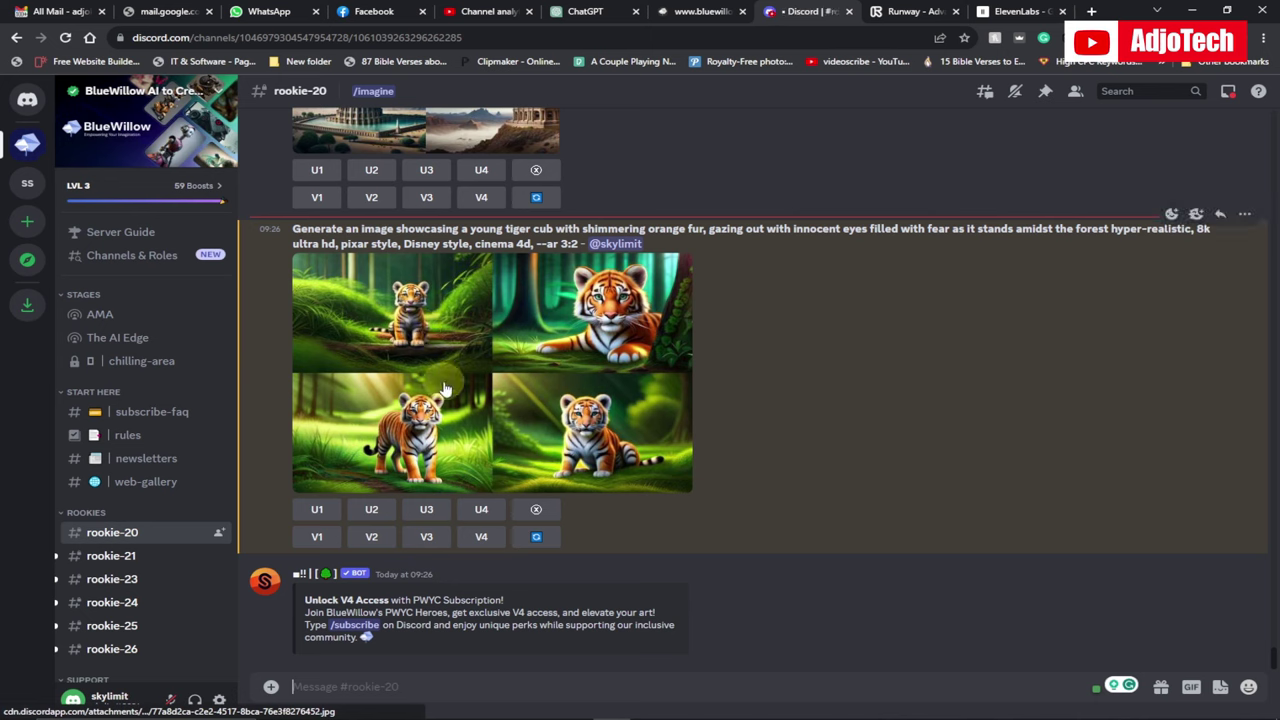
# Upscale the first and fourth tiger cub images of the generated grid.
pyautogui.click(320, 510)
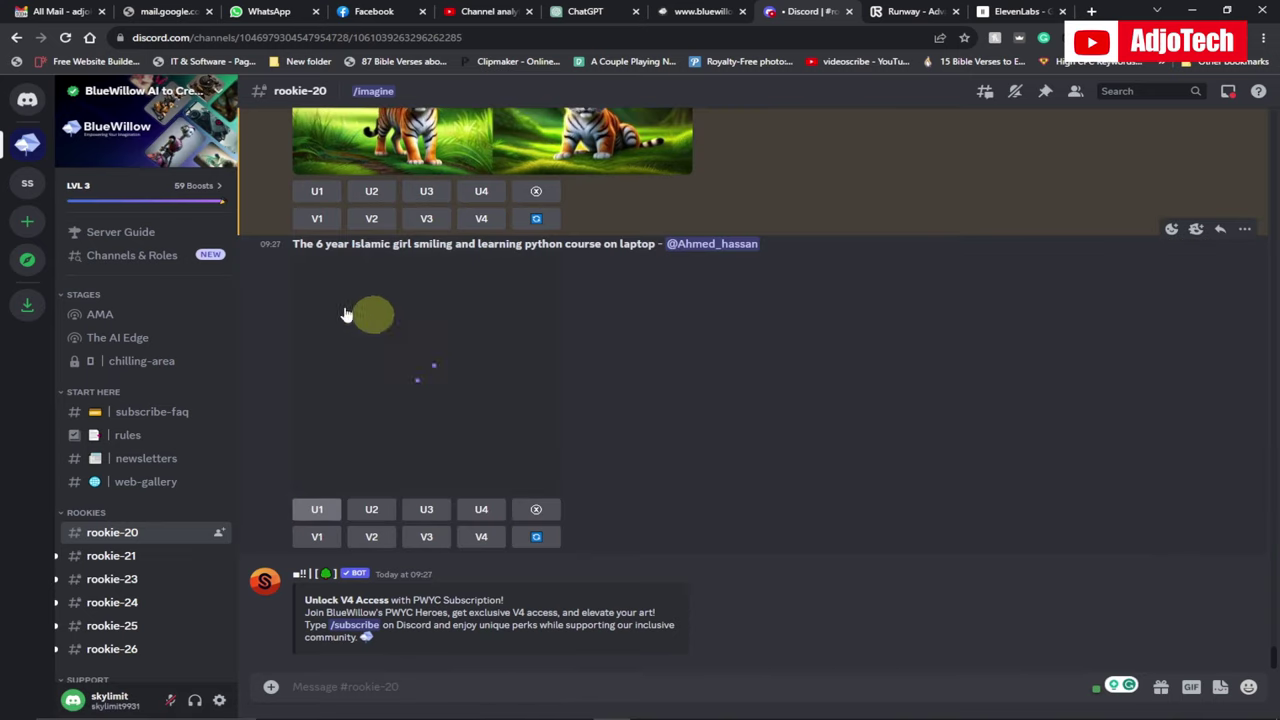
pyautogui.scroll(3, 880, 314)
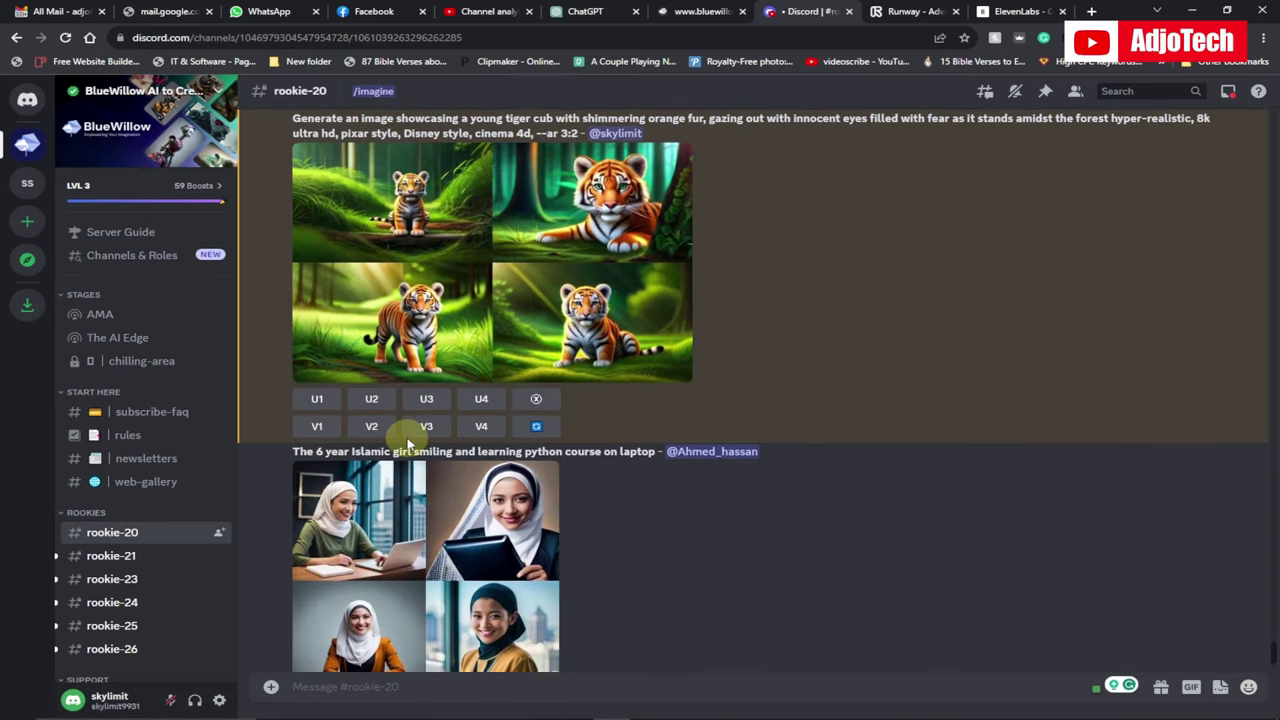
pyautogui.scroll(1, 370, 470)
pyautogui.click(317, 467)
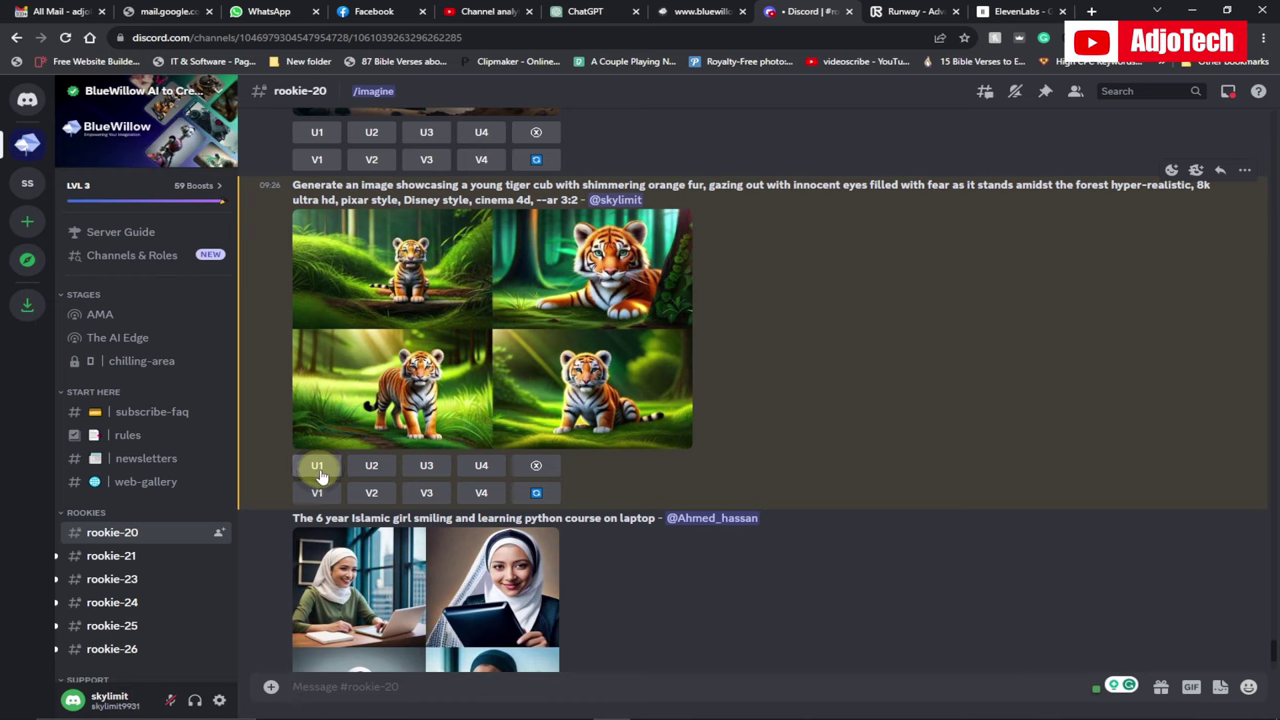
pyautogui.click(481, 467)
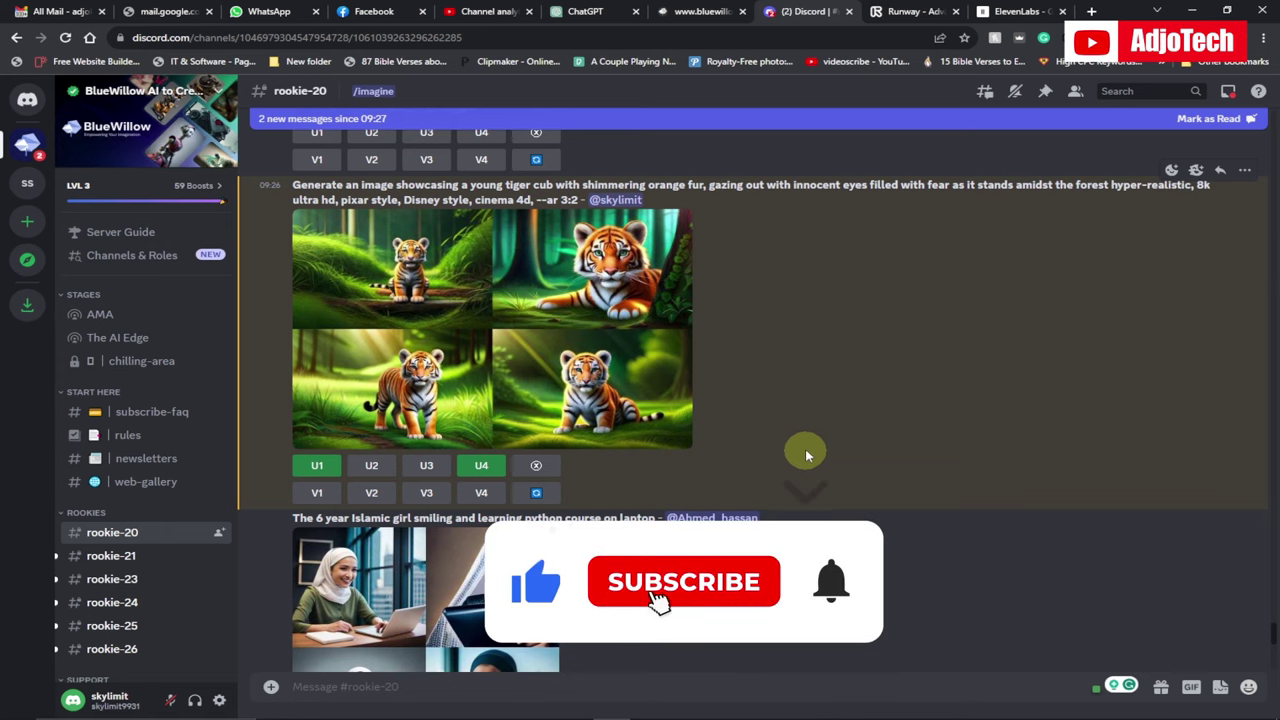
# Enlarge the upscaled fourth tiger cub image and save it as a JPEG in the Downloads folder.
pyautogui.scroll(-5, 790, 445)
pyautogui.scroll(-4, 716, 423)
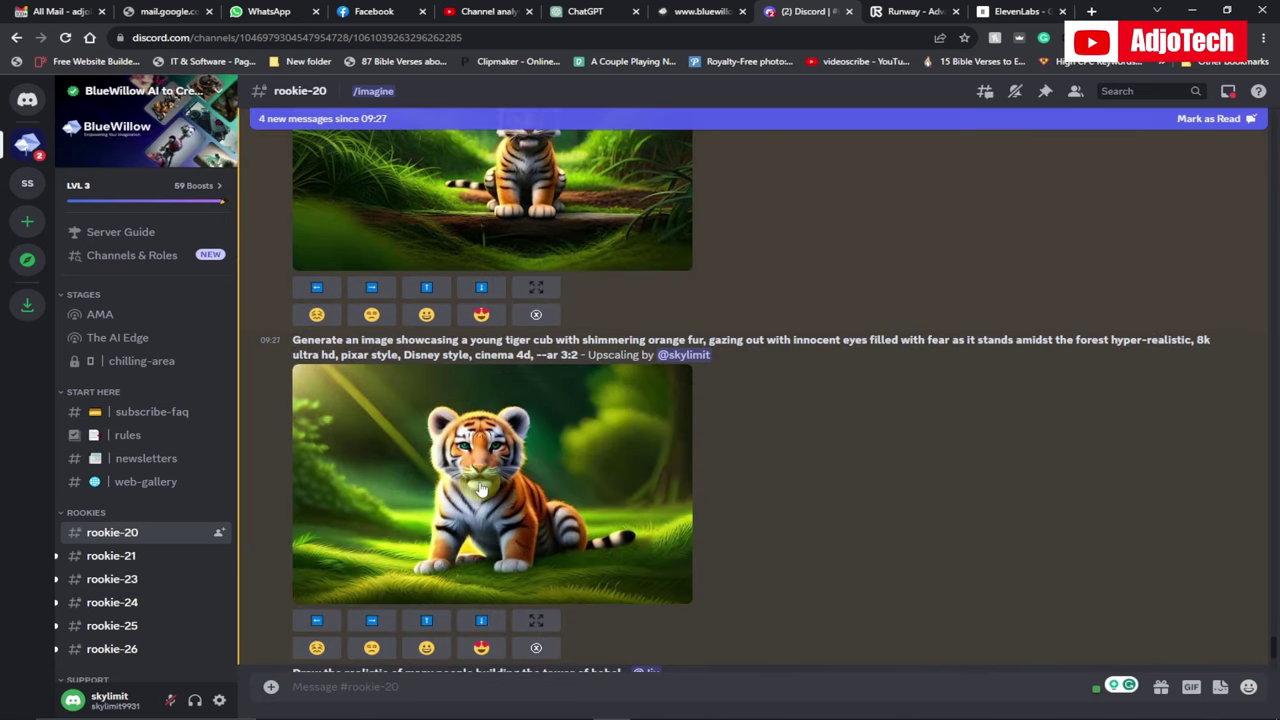
pyautogui.click(481, 488)
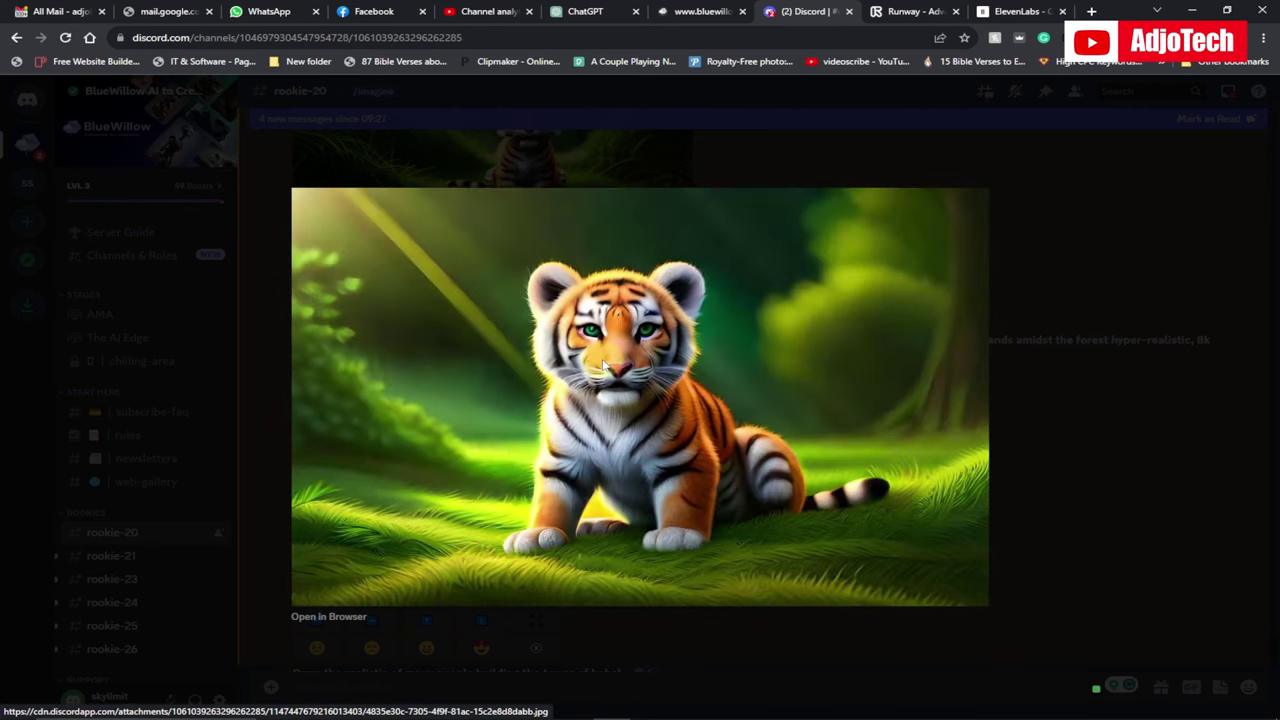
pyautogui.rightClick(605, 366)
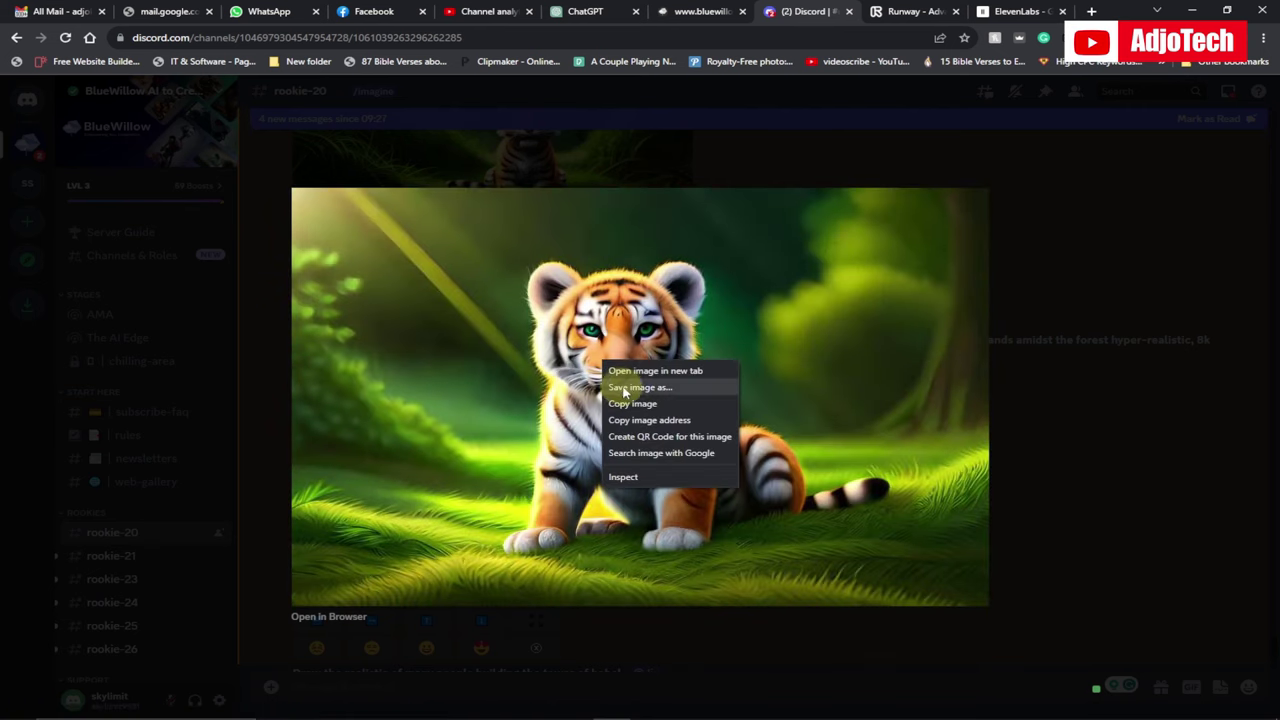
pyautogui.click(622, 386)
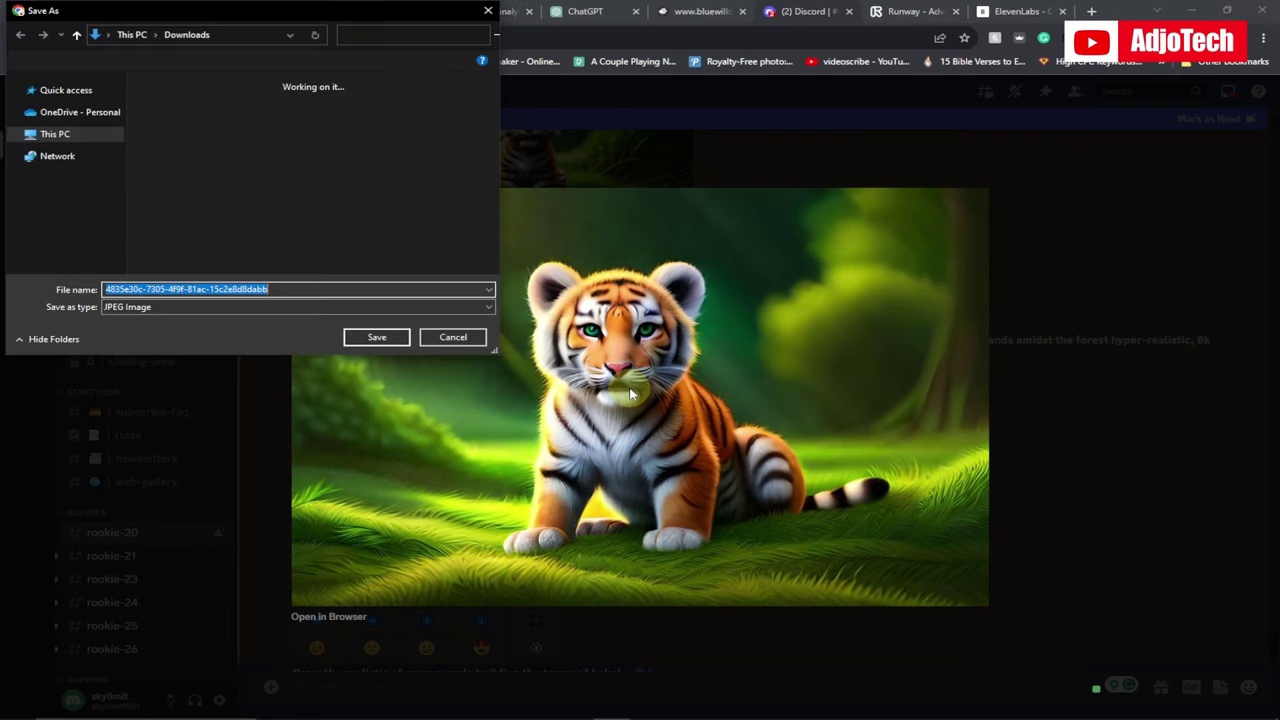
pyautogui.click(375, 337)
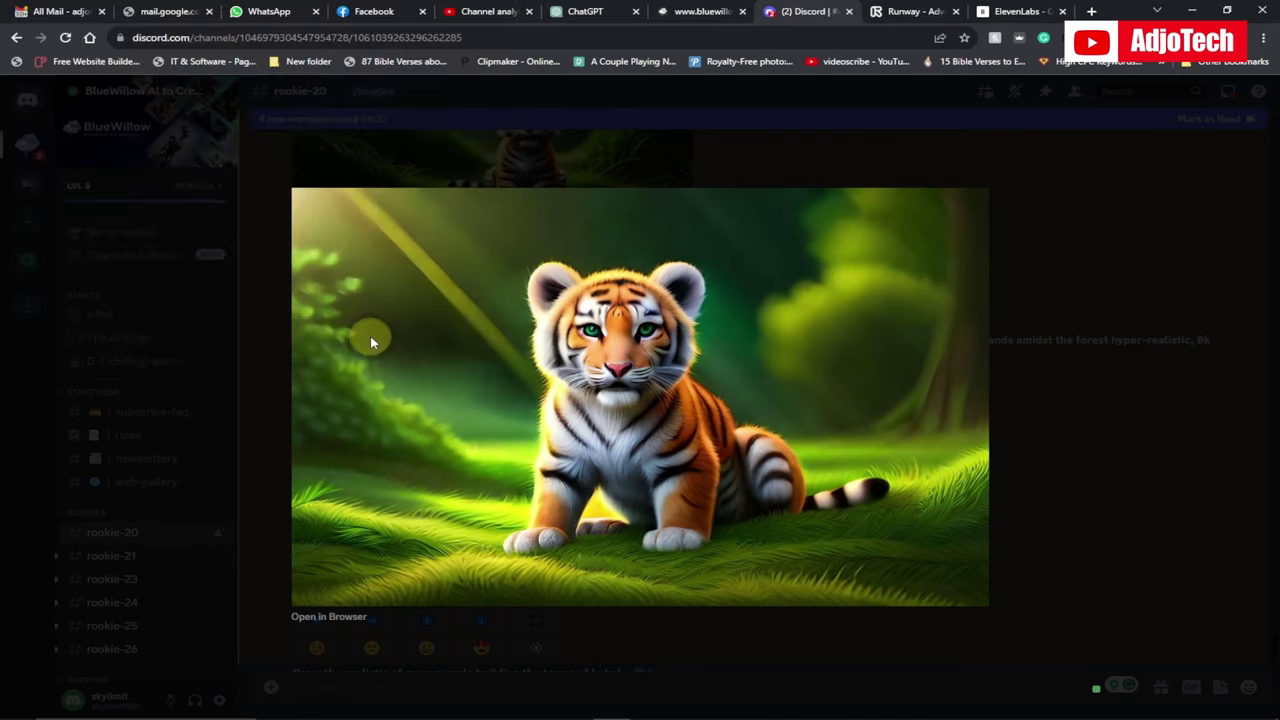
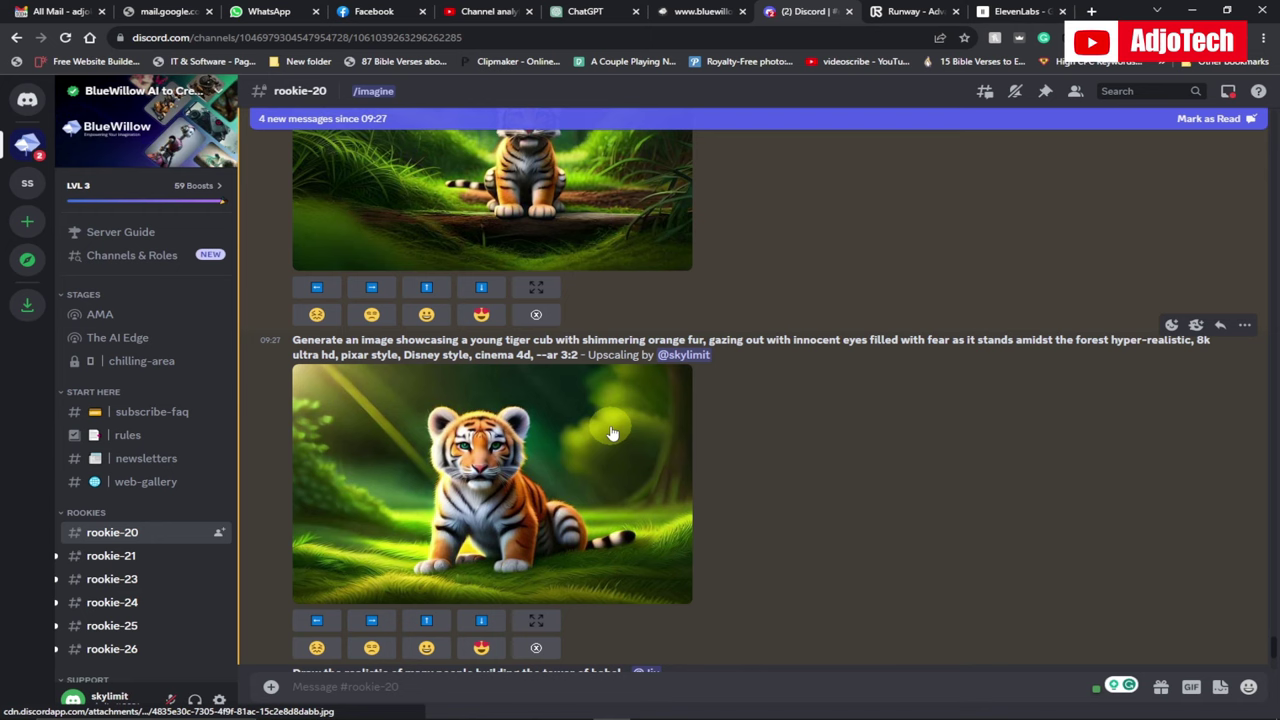
# Copy ChatGPT's Sentence 3 image prompt about Raj approaching the frightened tiger cub into a new /imagine prompt in Discord's rookie-20 channel.
pyautogui.click(583, 12)
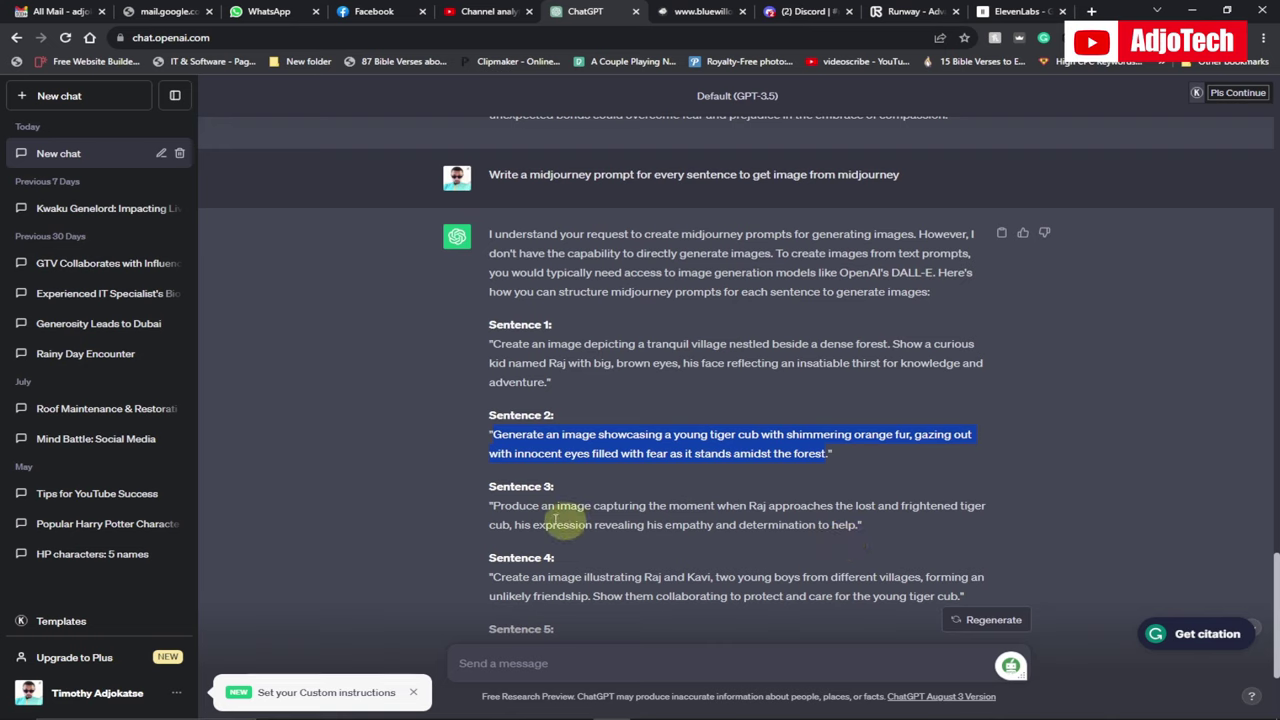
pyautogui.moveTo(490, 505); pyautogui.dragTo(857, 525)
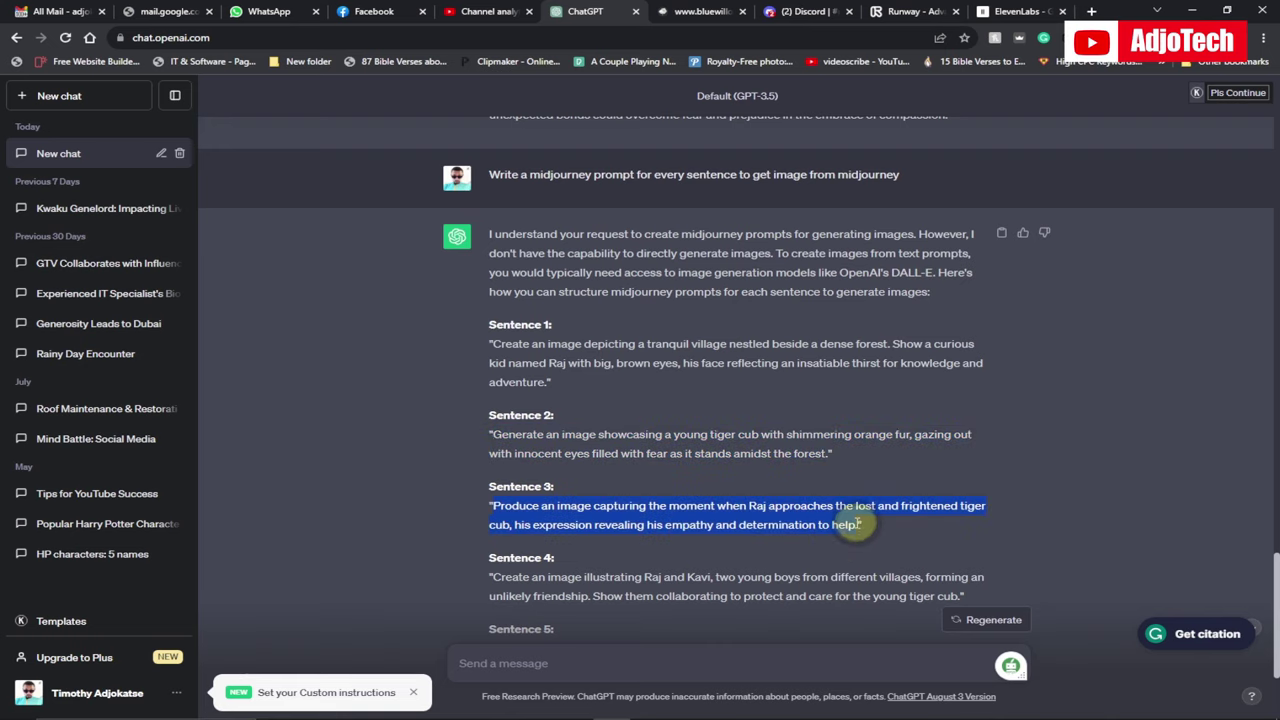
pyautogui.rightClick(777, 507)
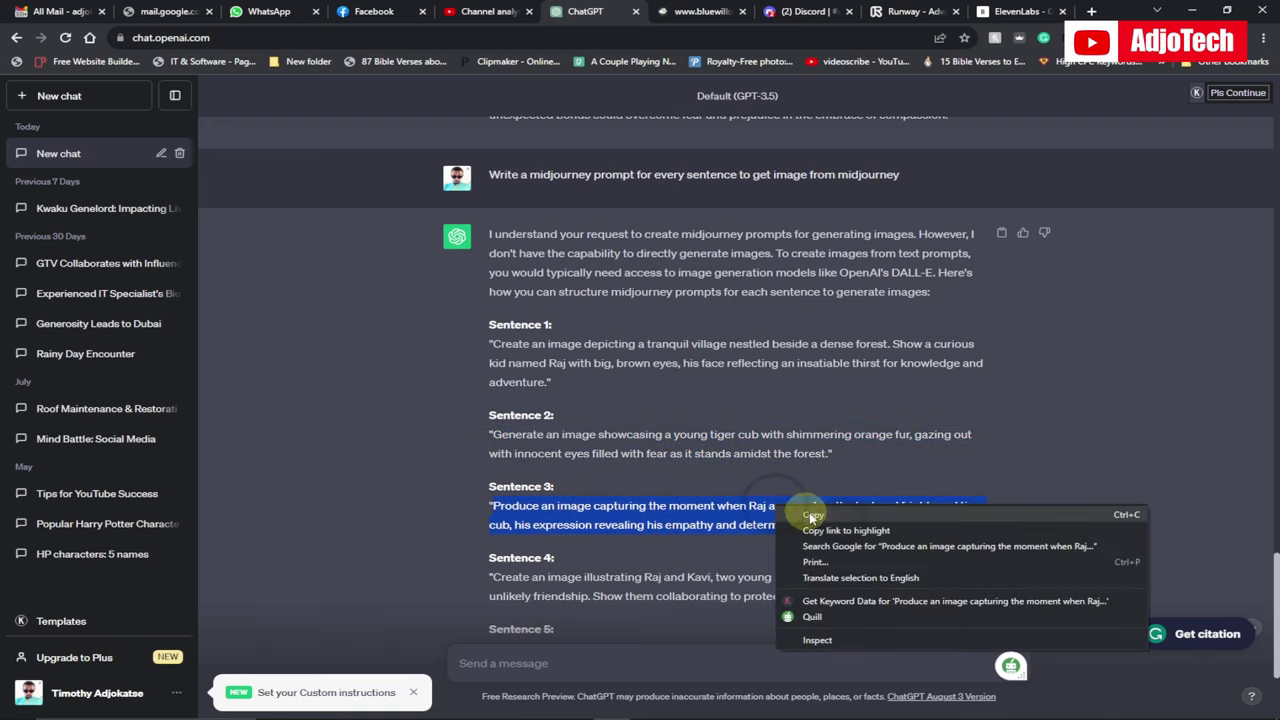
pyautogui.click(811, 516)
pyautogui.click(800, 11)
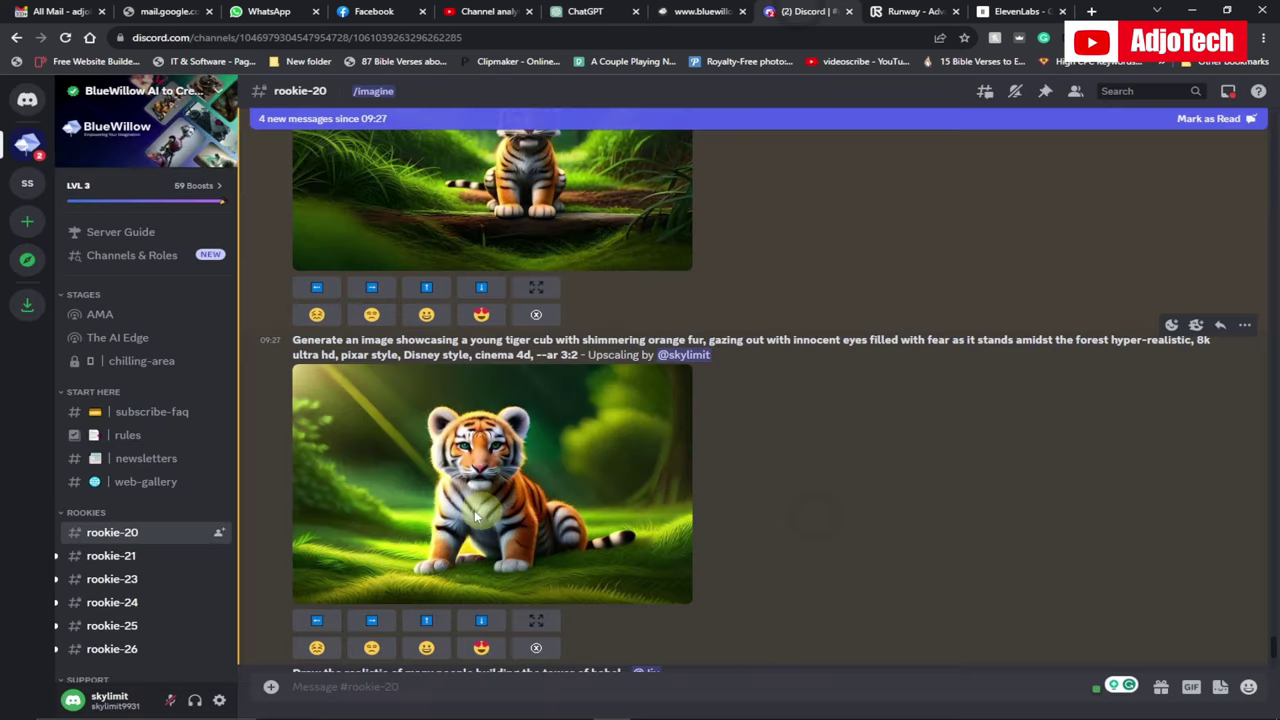
pyautogui.click(350, 686)
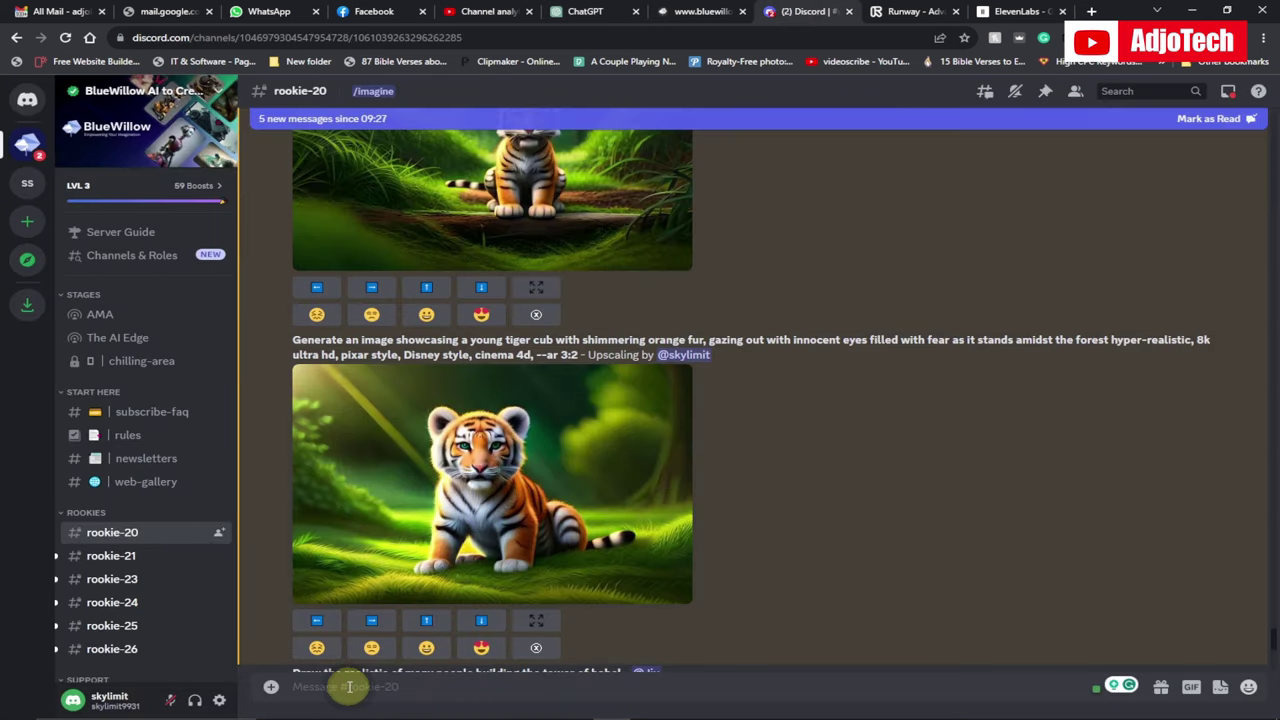
pyautogui.write('/imagine')
pyautogui.press('Return')
pyautogui.hotkey('ctrl', 'v')
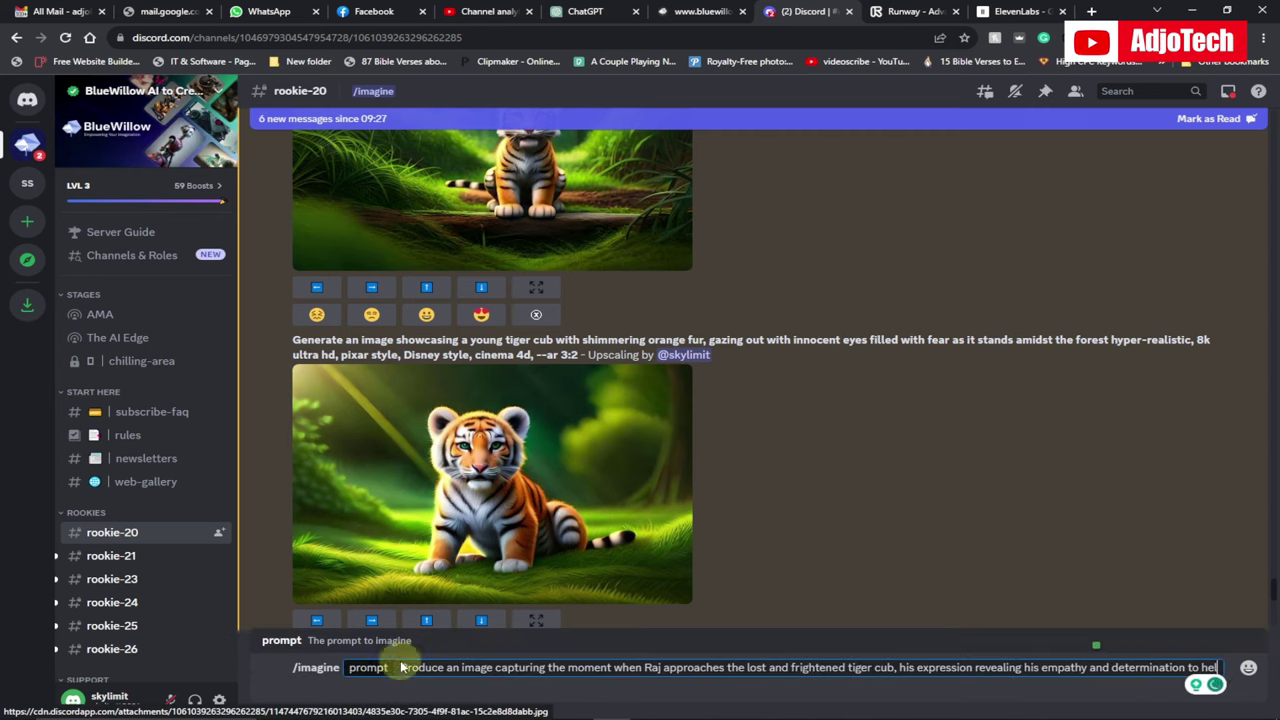
# Copy Notepad's style line "hyper-realistic, 8k ultra hd, pixar style, Disney style, cinema 4d, --ar 3:2" onto the end of the Raj prompt and submit it.
pyautogui.moveTo(686, 710)
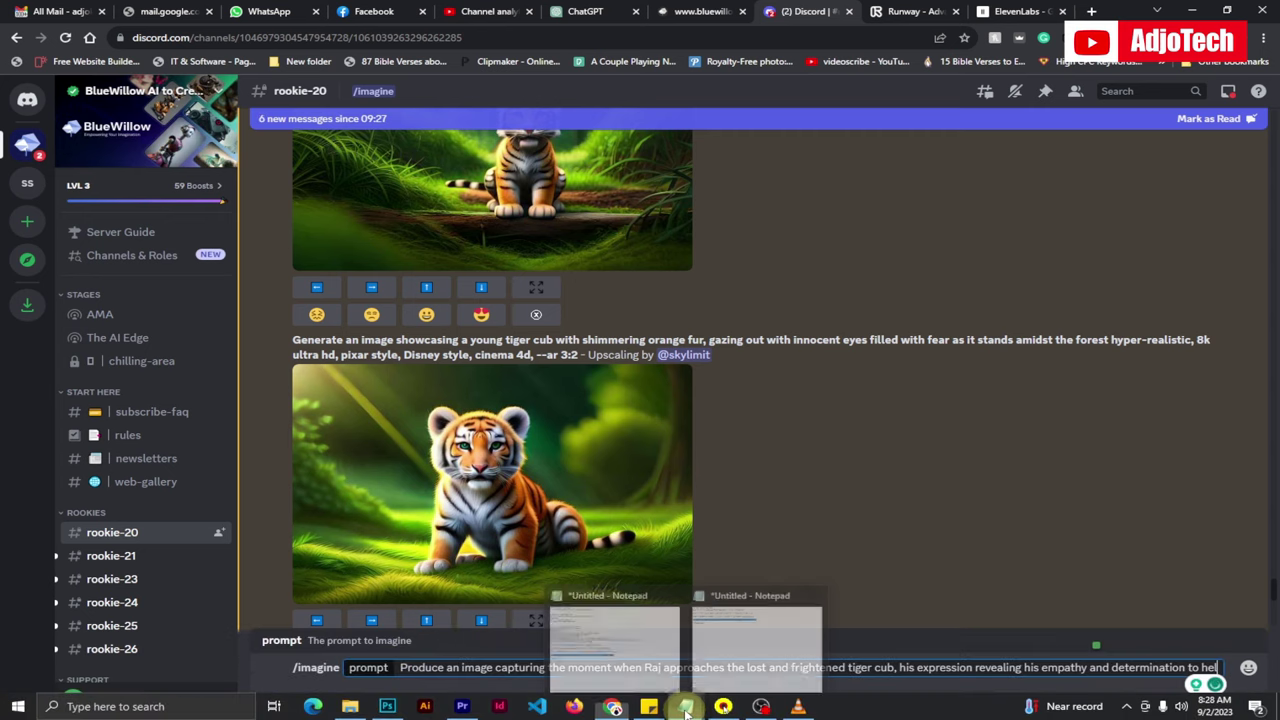
pyautogui.click(722, 628)
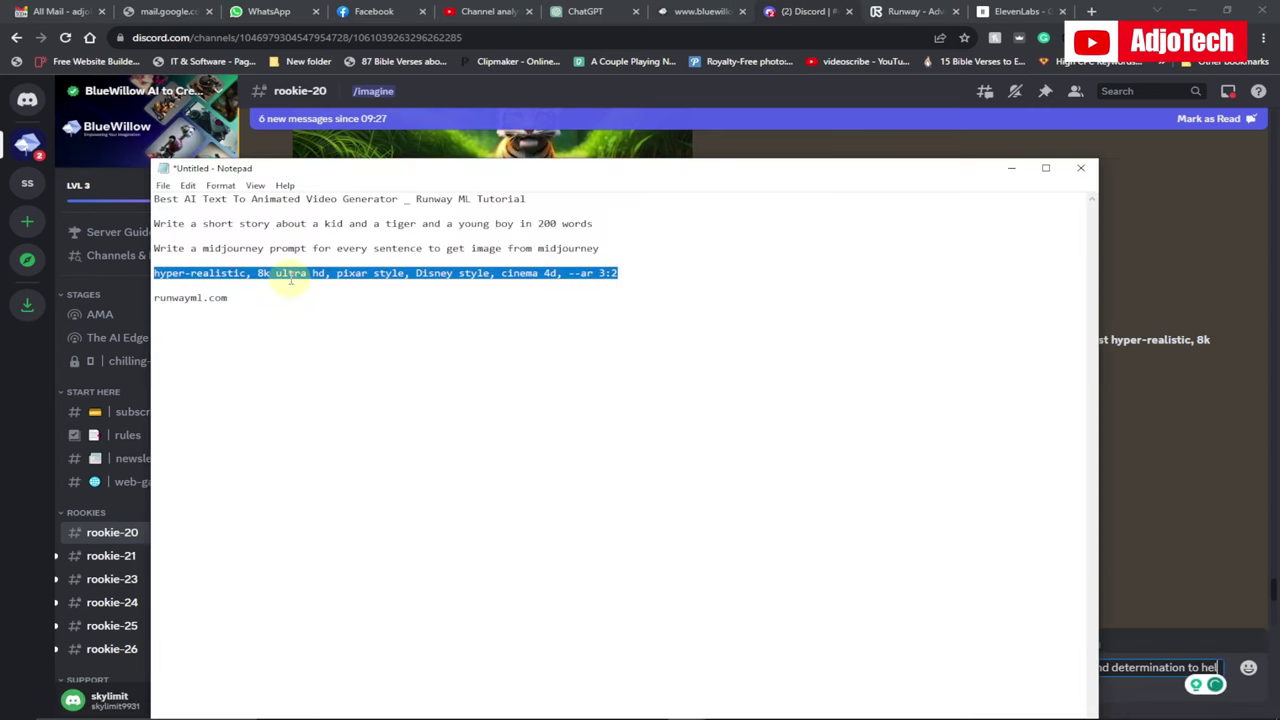
pyautogui.rightClick(289, 272)
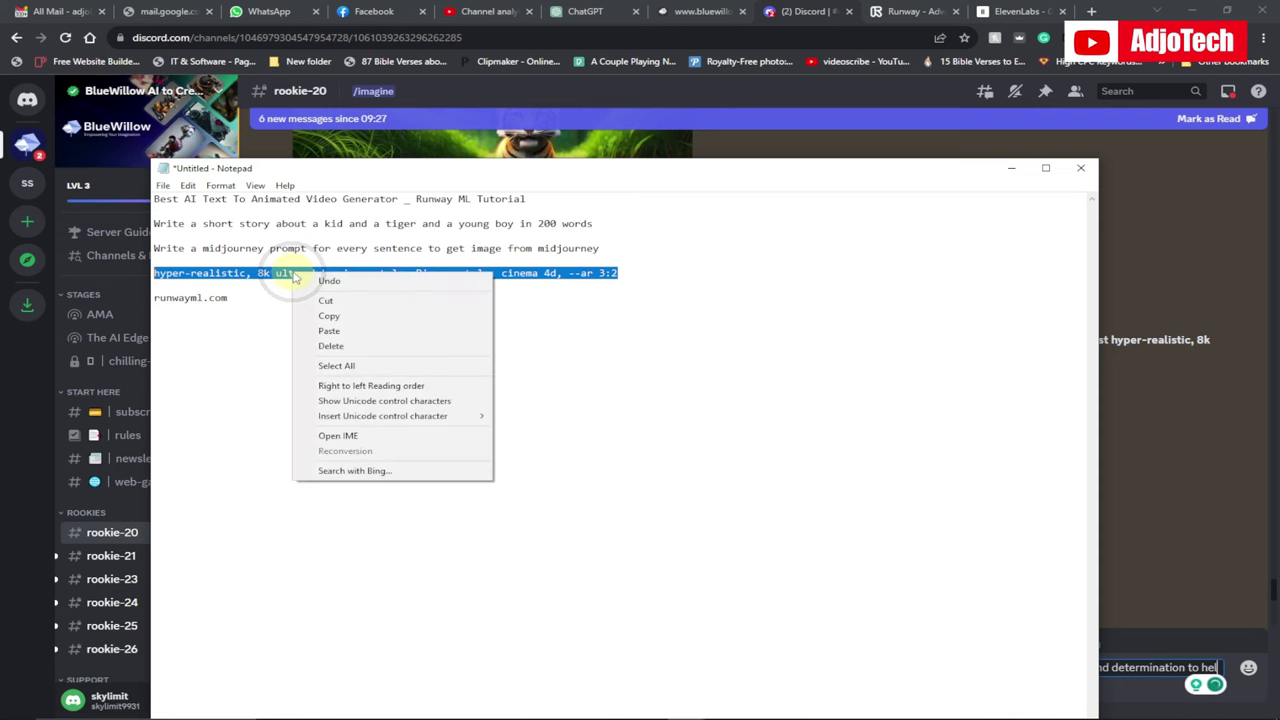
pyautogui.click(335, 316)
pyautogui.click(1011, 168)
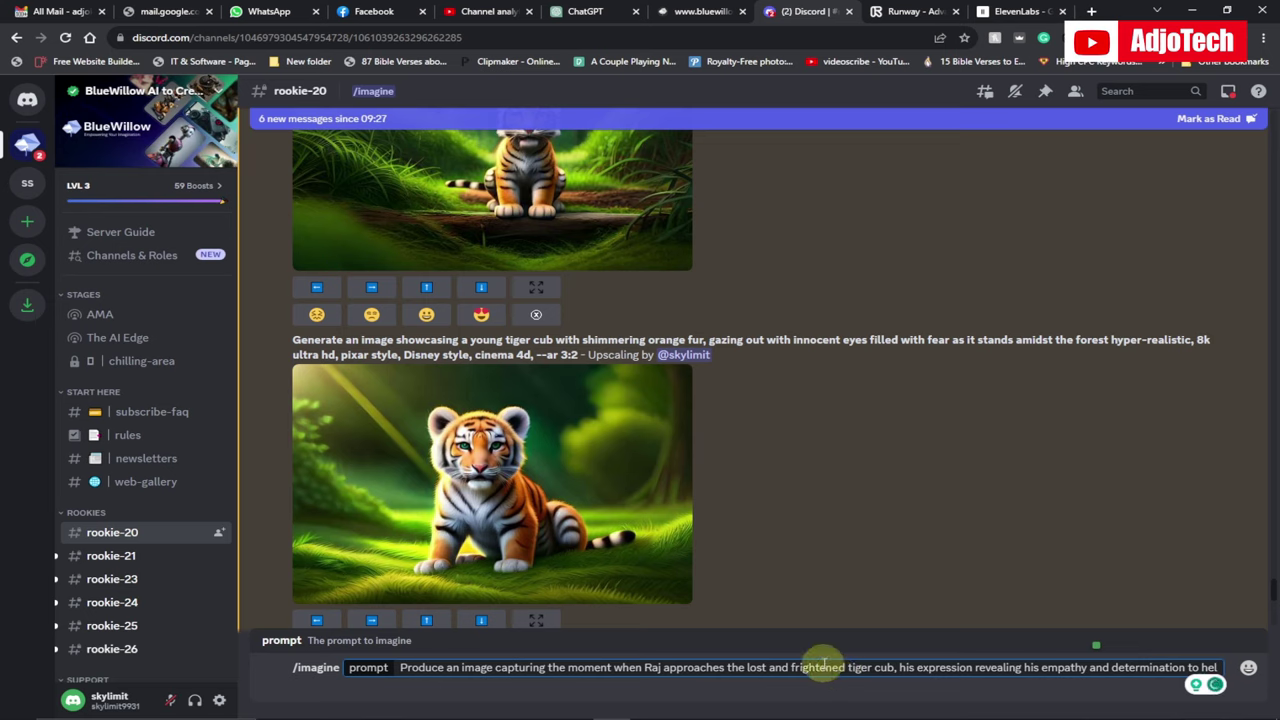
pyautogui.hotkey('ctrl', 'v')
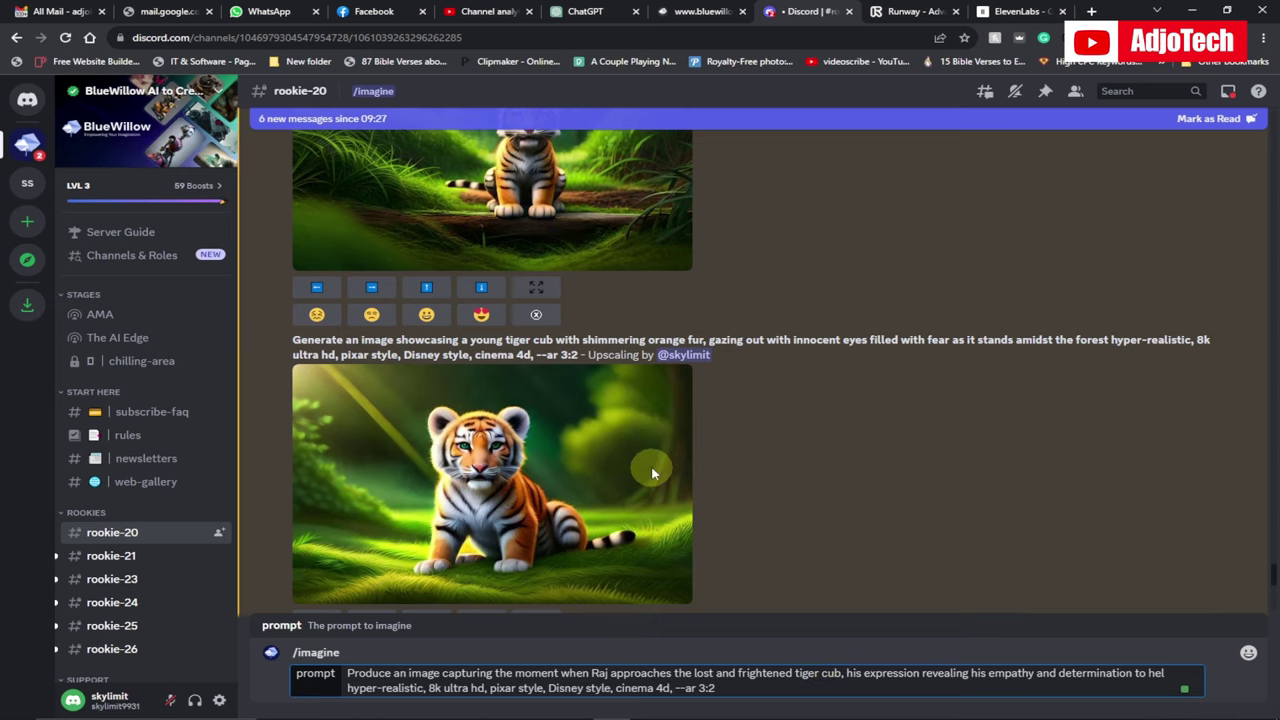
pyautogui.press('Return')
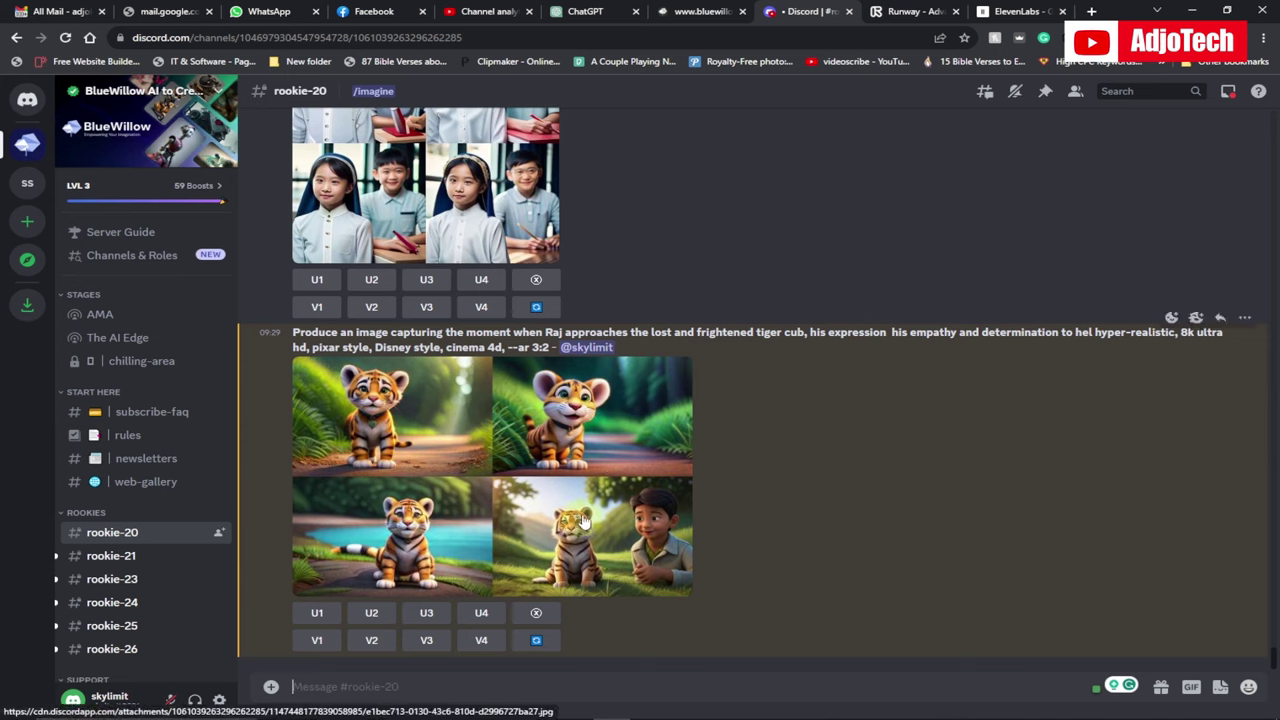
# Upscale the fourth image of the new grid, showing the boy beside the tiger cub, and locate the upscaled version in the channel.
pyautogui.click(478, 616)
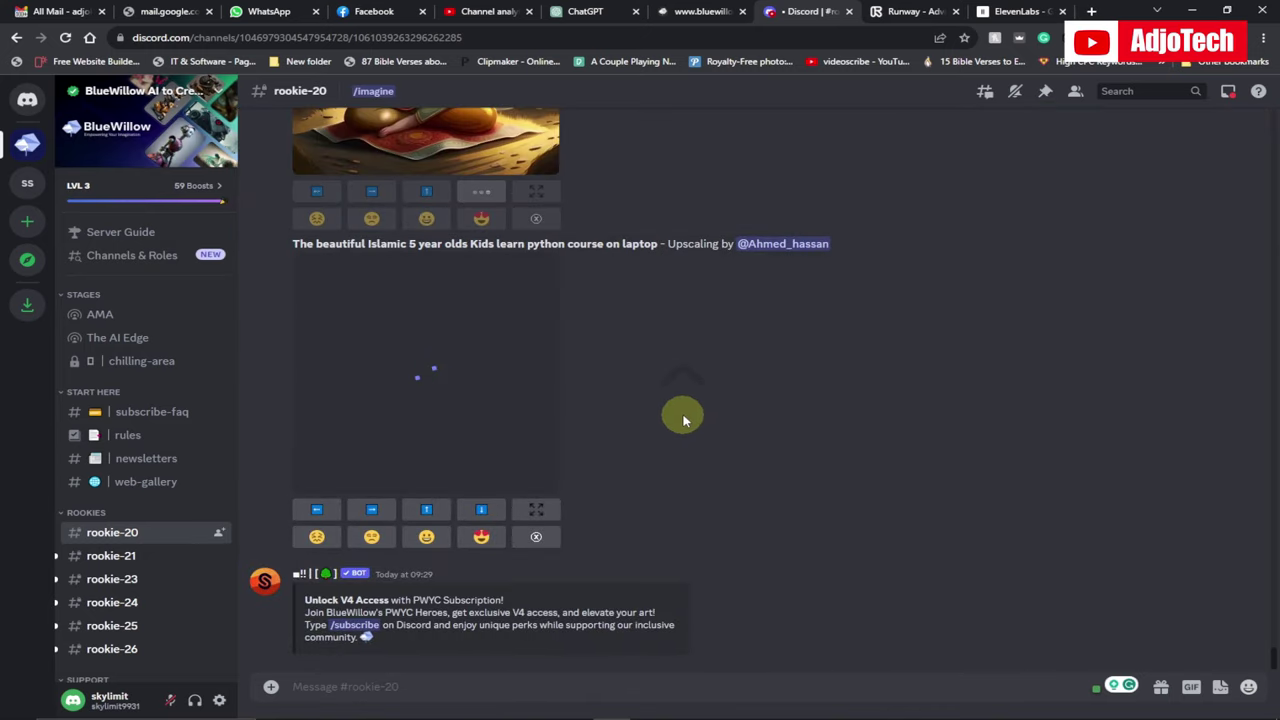
pyautogui.scroll(2, 684, 420)
pyautogui.scroll(5, 684, 420)
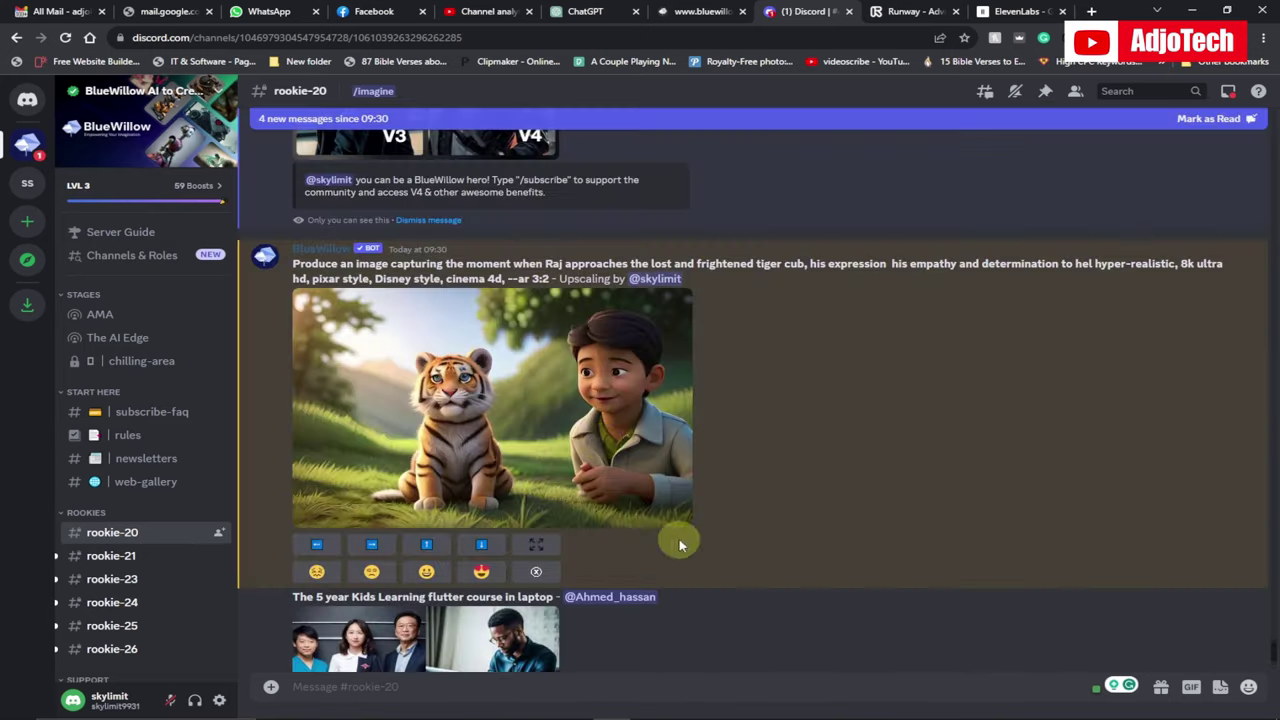
# Enlarge the upscaled boy and tiger cub image and save it as a JPEG in the Downloads folder.
pyautogui.click(517, 412)
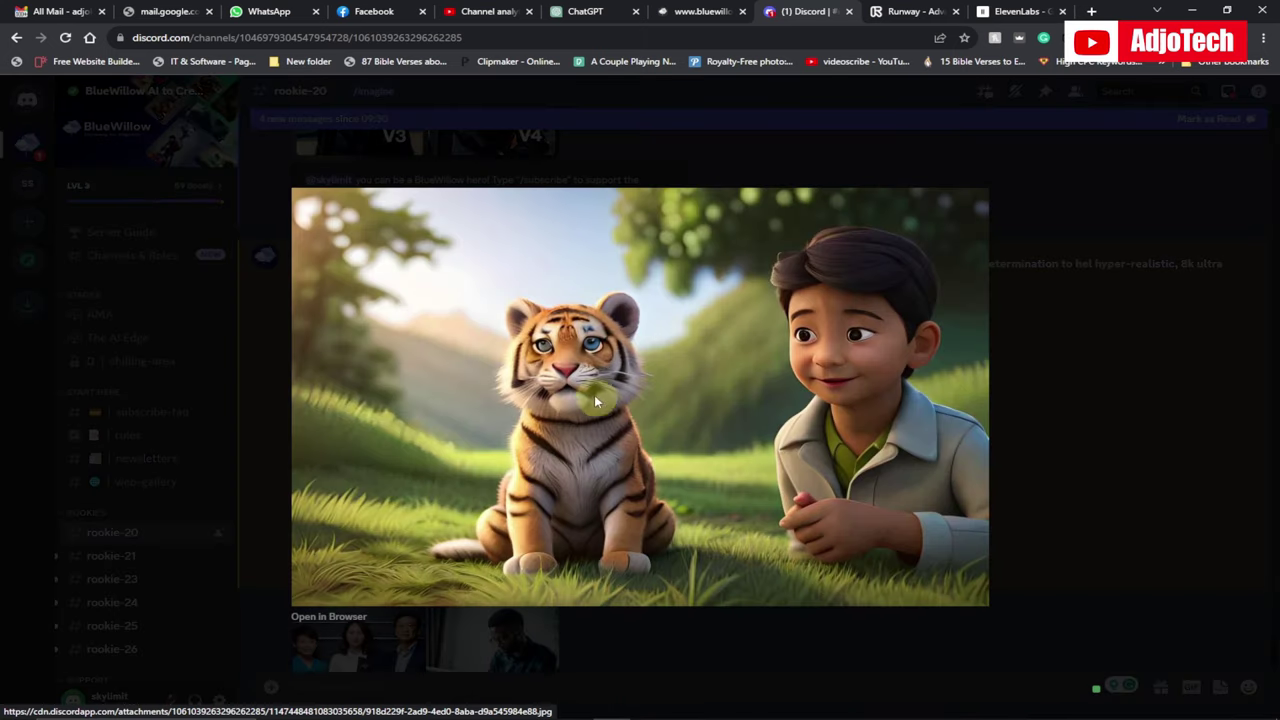
pyautogui.rightClick(594, 395)
pyautogui.click(612, 412)
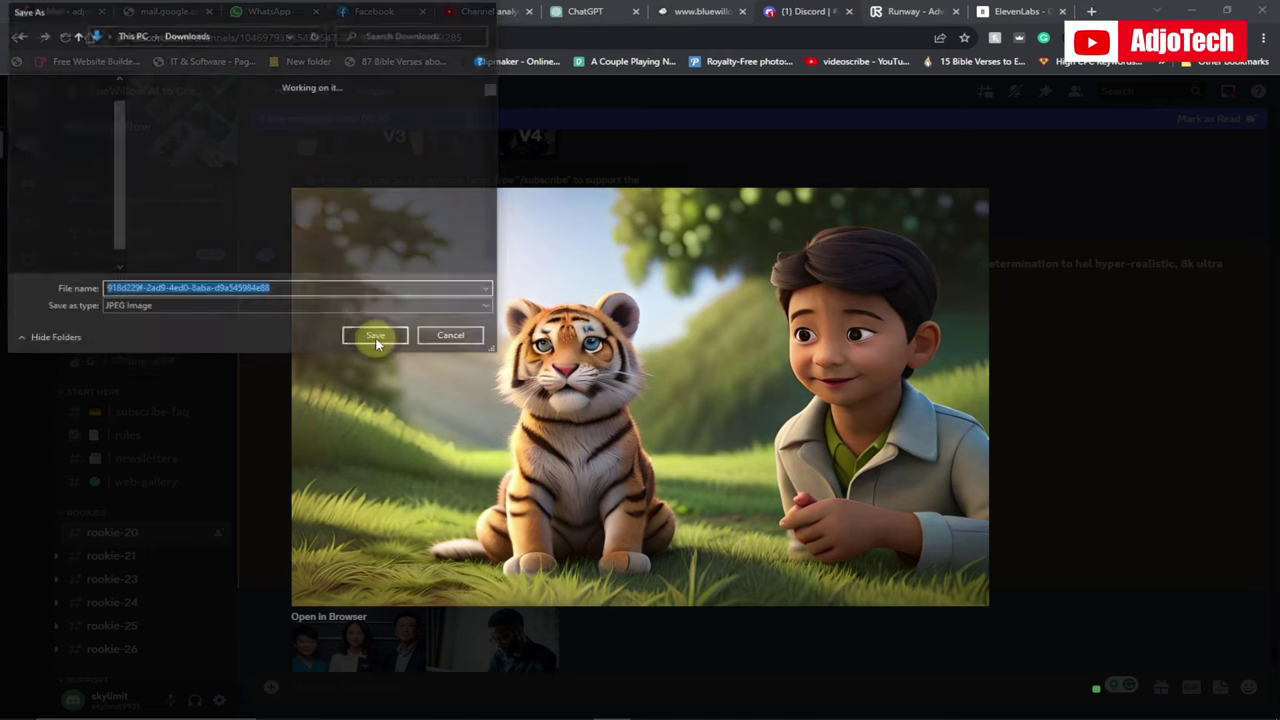
pyautogui.click(376, 339)
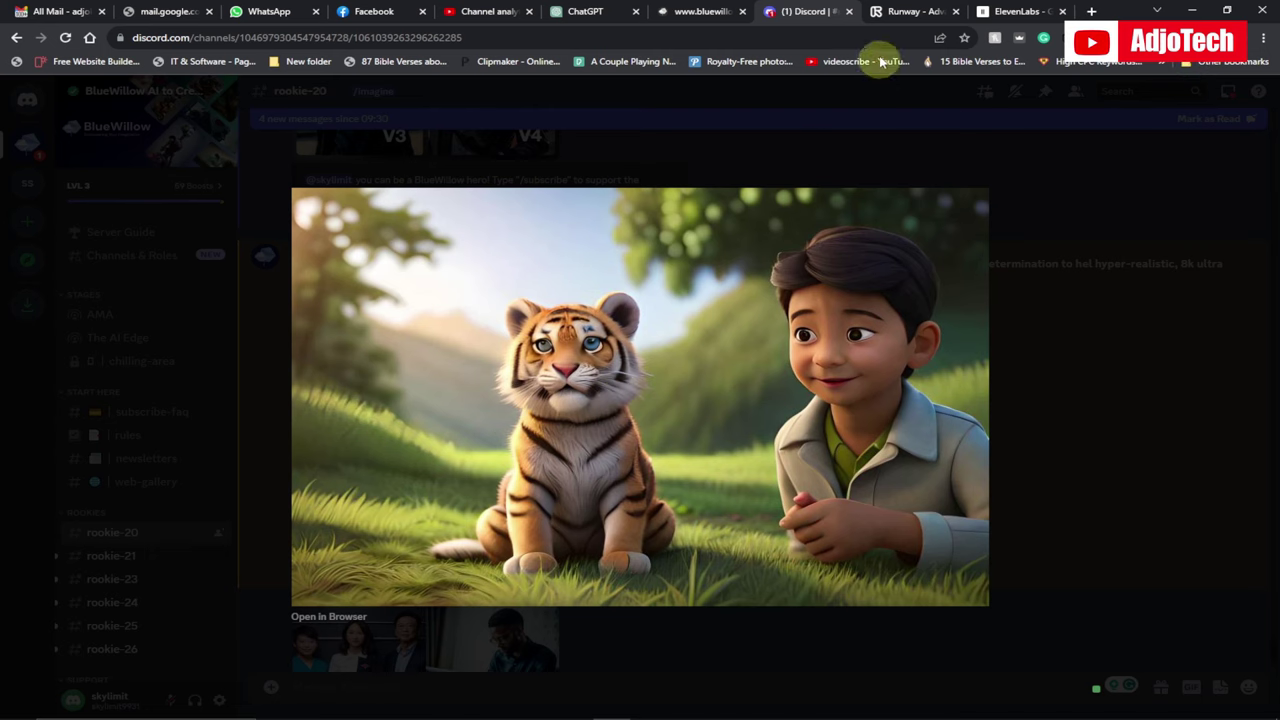
# Switch to Runway, sign up with Google on the Free plan and dismiss the Runway Watch introduction.
pyautogui.click(908, 11)
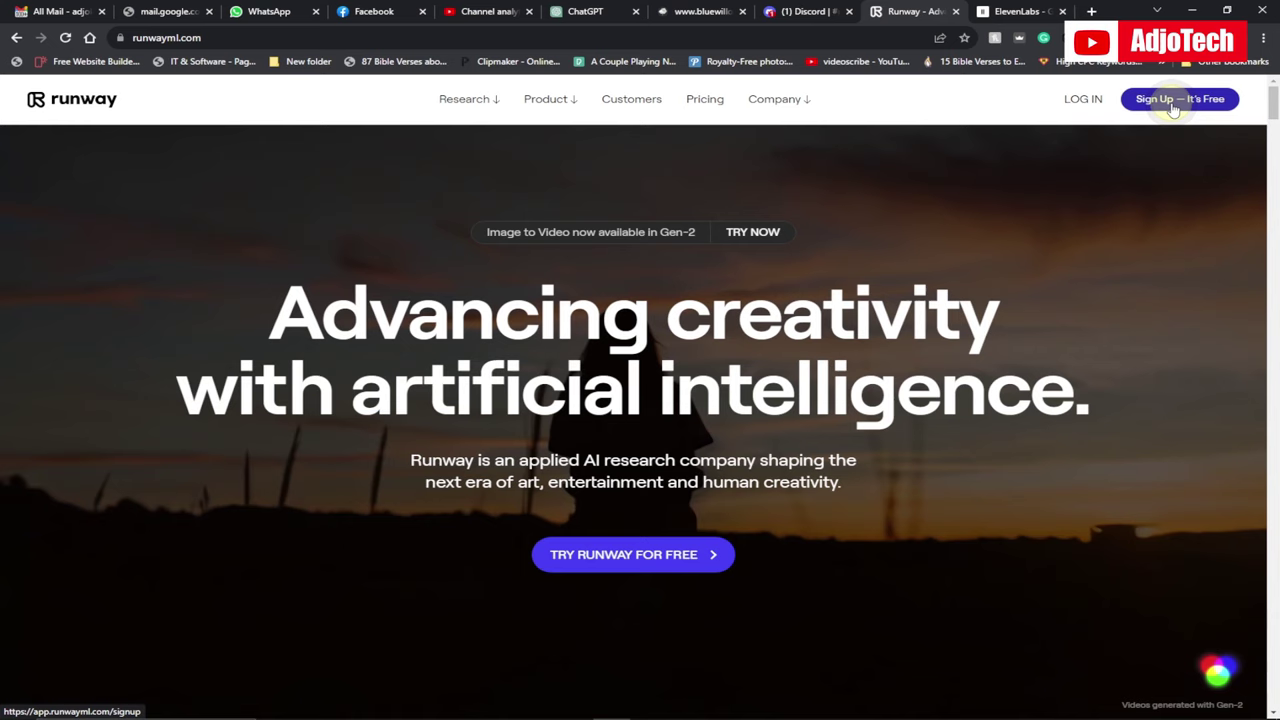
pyautogui.click(1173, 104)
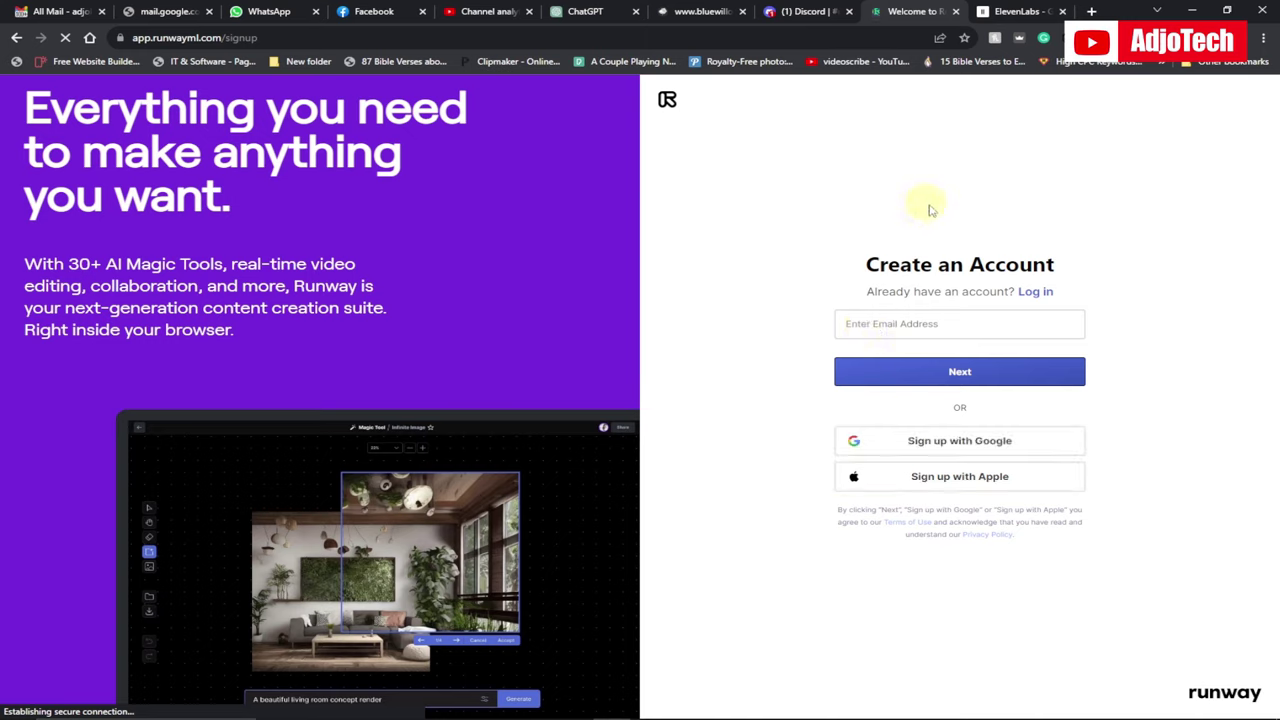
pyautogui.click(946, 446)
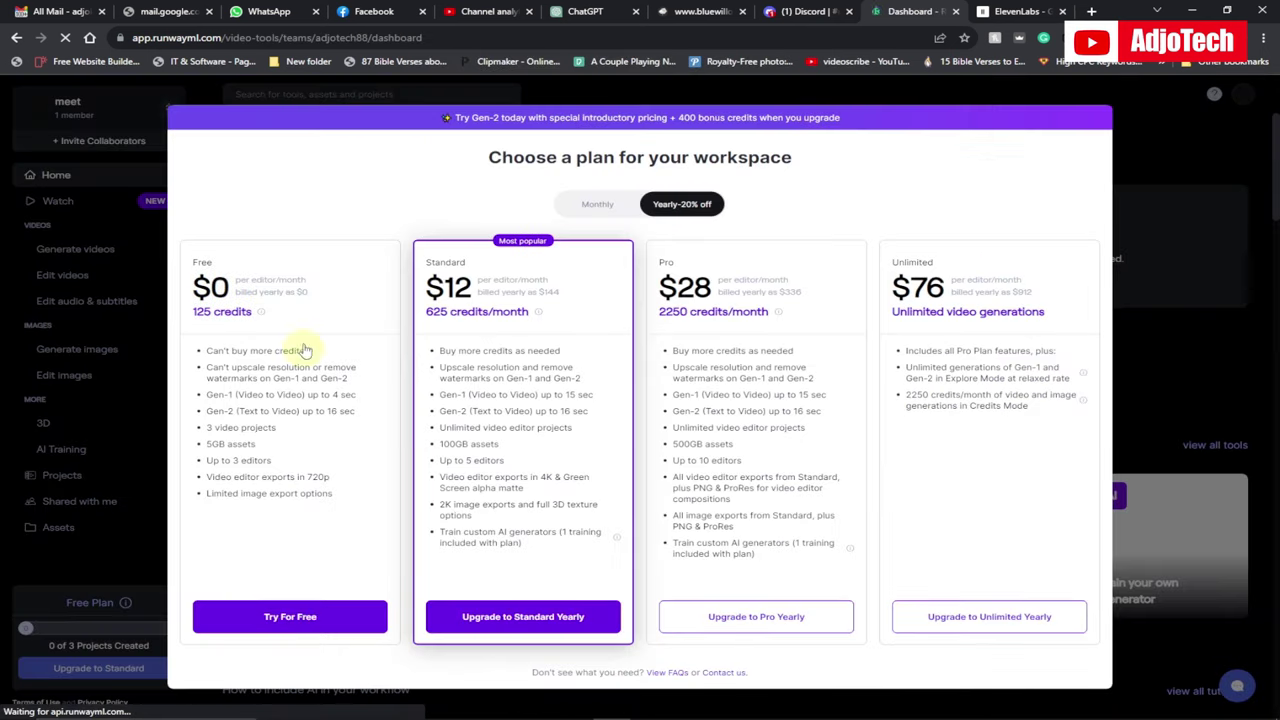
pyautogui.click(285, 623)
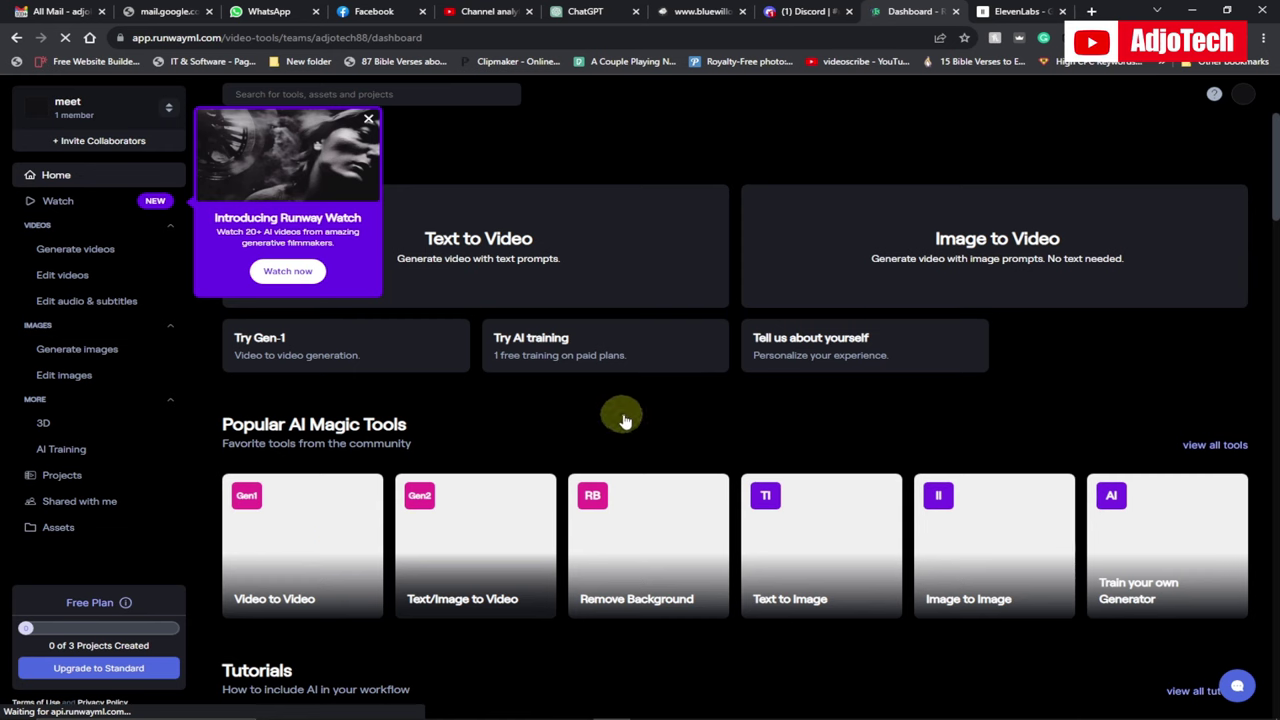
pyautogui.click(367, 119)
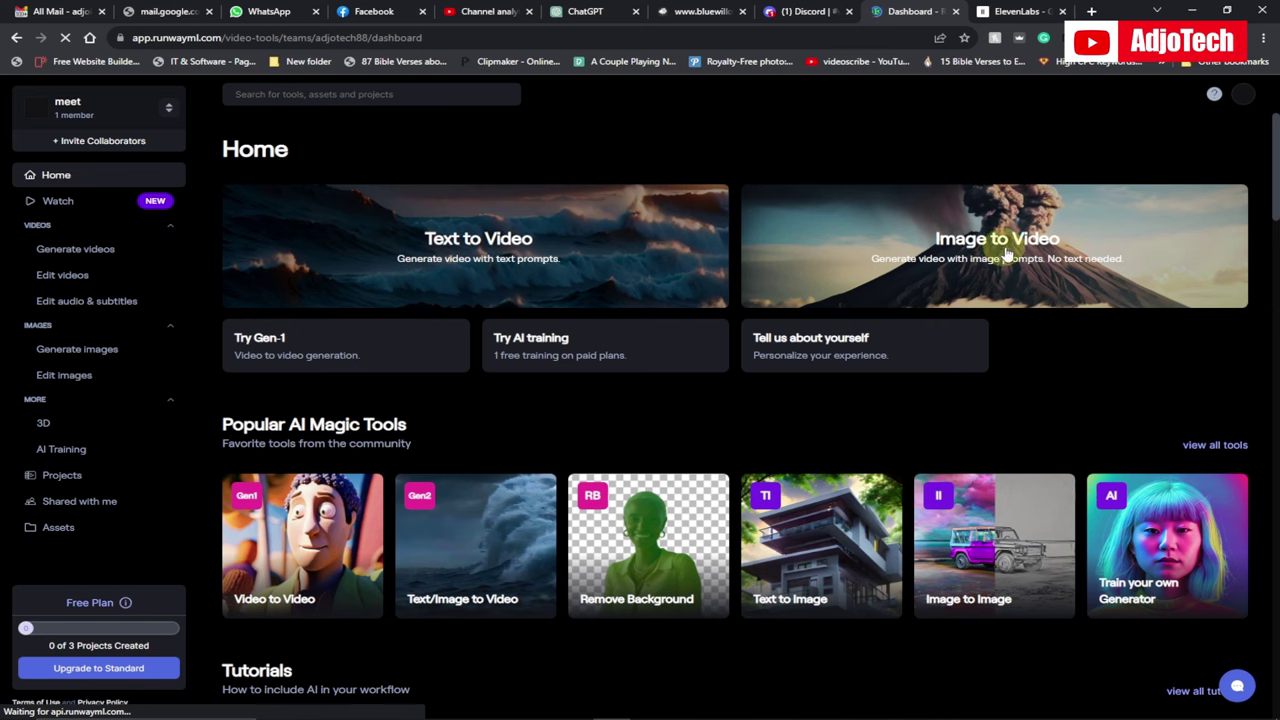
# Open Runway's Image to Video tool and skip the Gen-2 welcome tips.
pyautogui.click(805, 11)
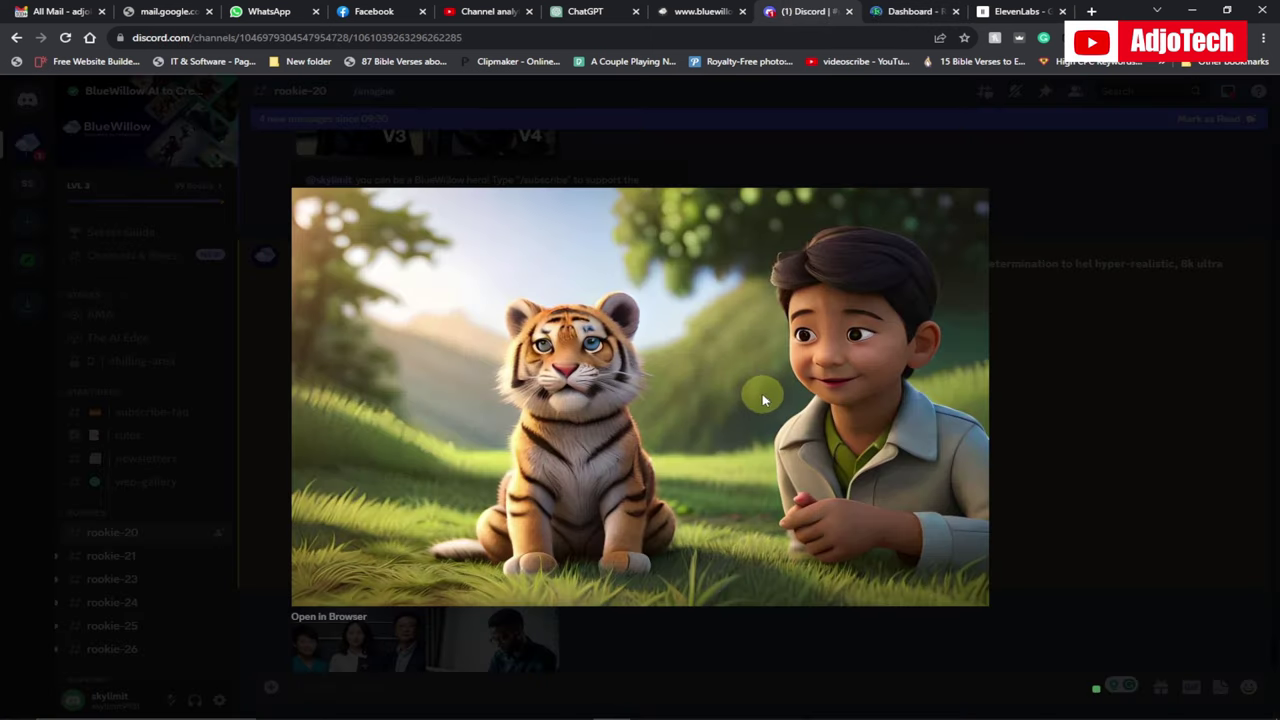
pyautogui.click(907, 11)
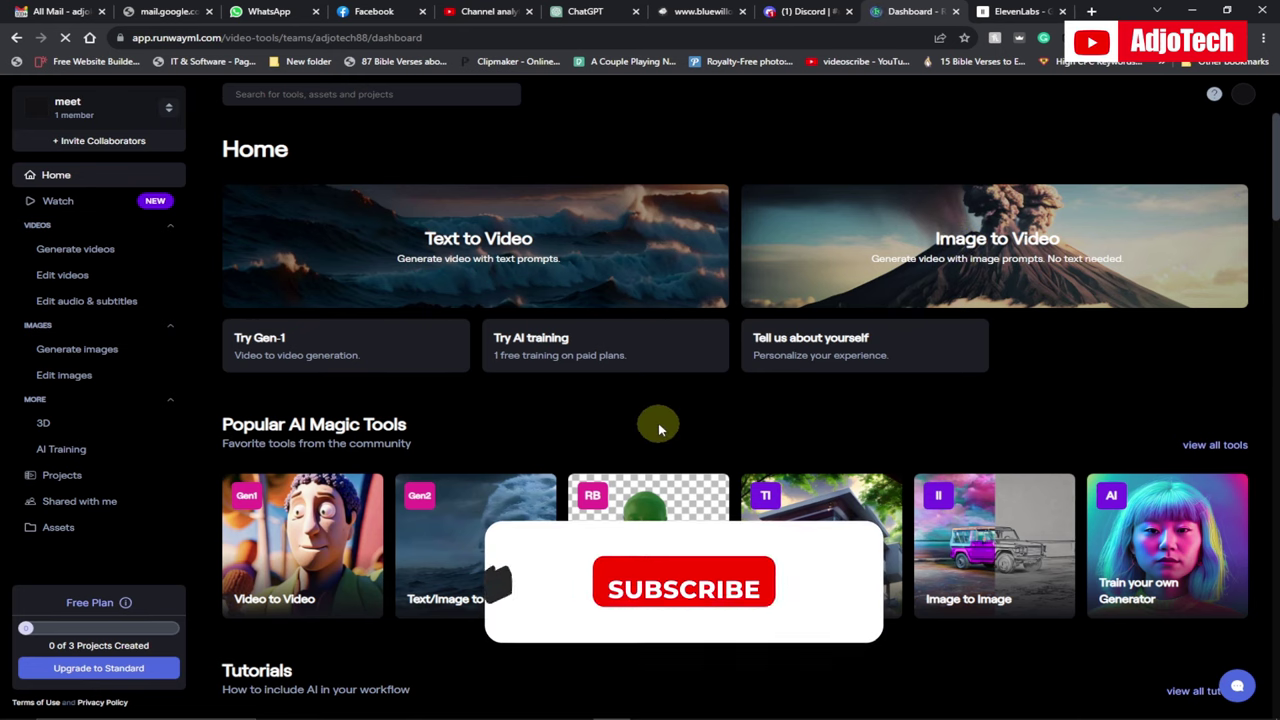
pyautogui.click(957, 248)
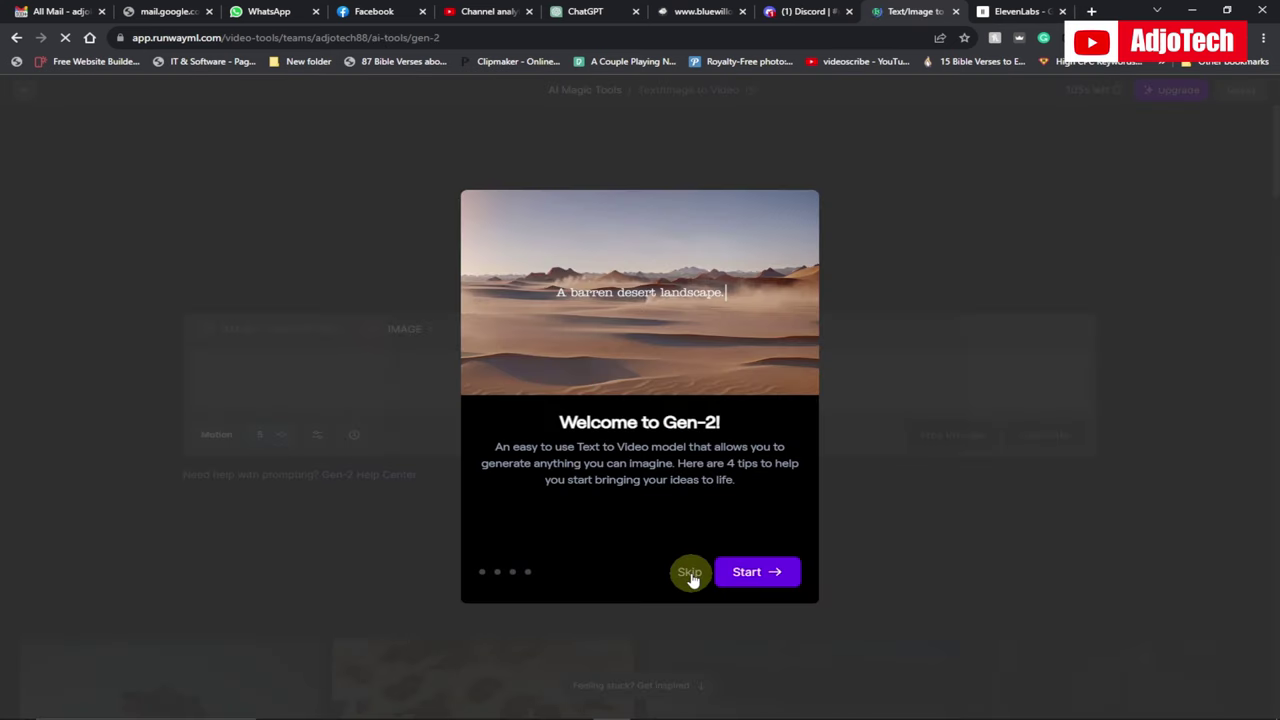
pyautogui.click(690, 573)
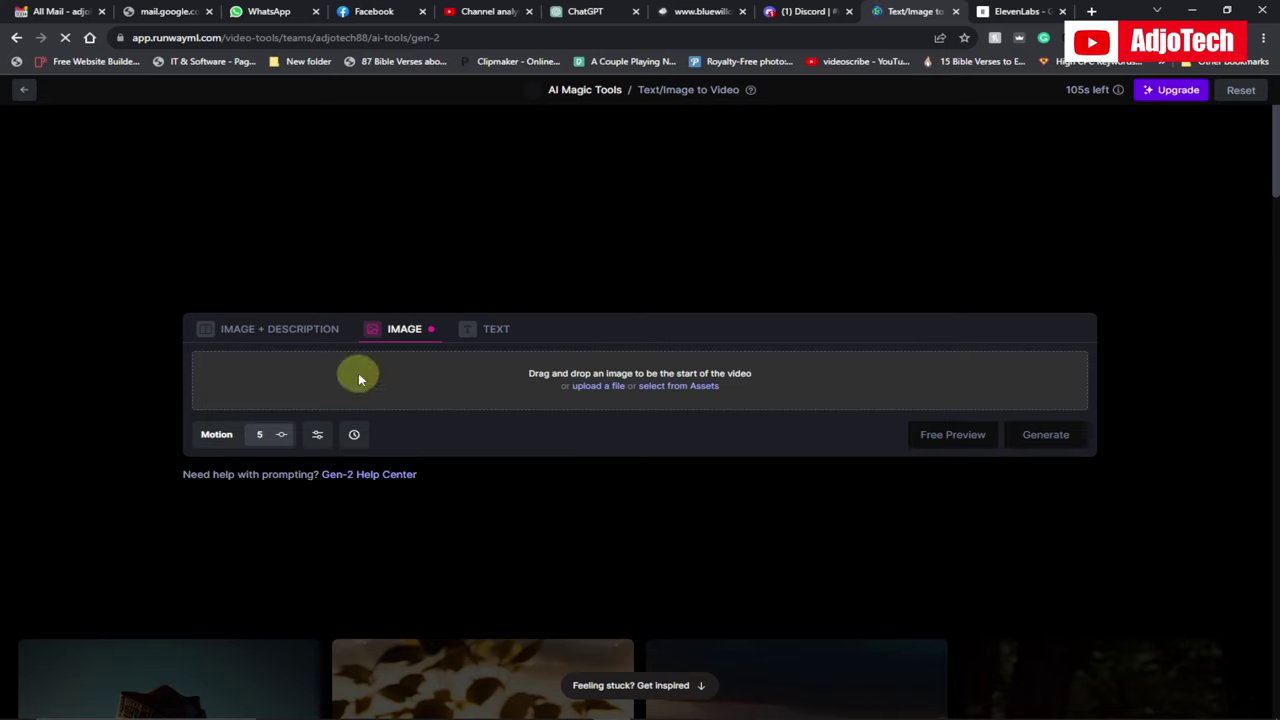
# Upload the boy and tiger image 918d229f-2ad9-4ed0-8aba-d9a545984e88.jpg from Downloads as the start of the video.
pyautogui.click(591, 390)
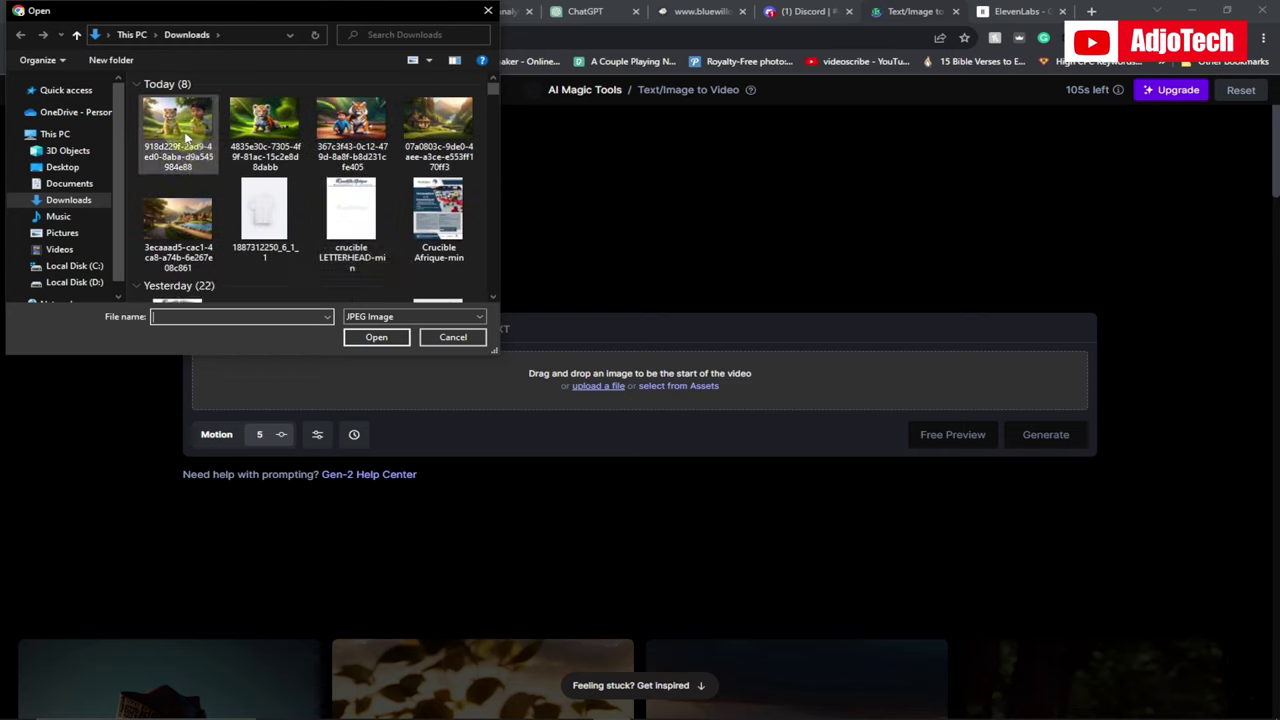
pyautogui.click(181, 131)
pyautogui.click(373, 338)
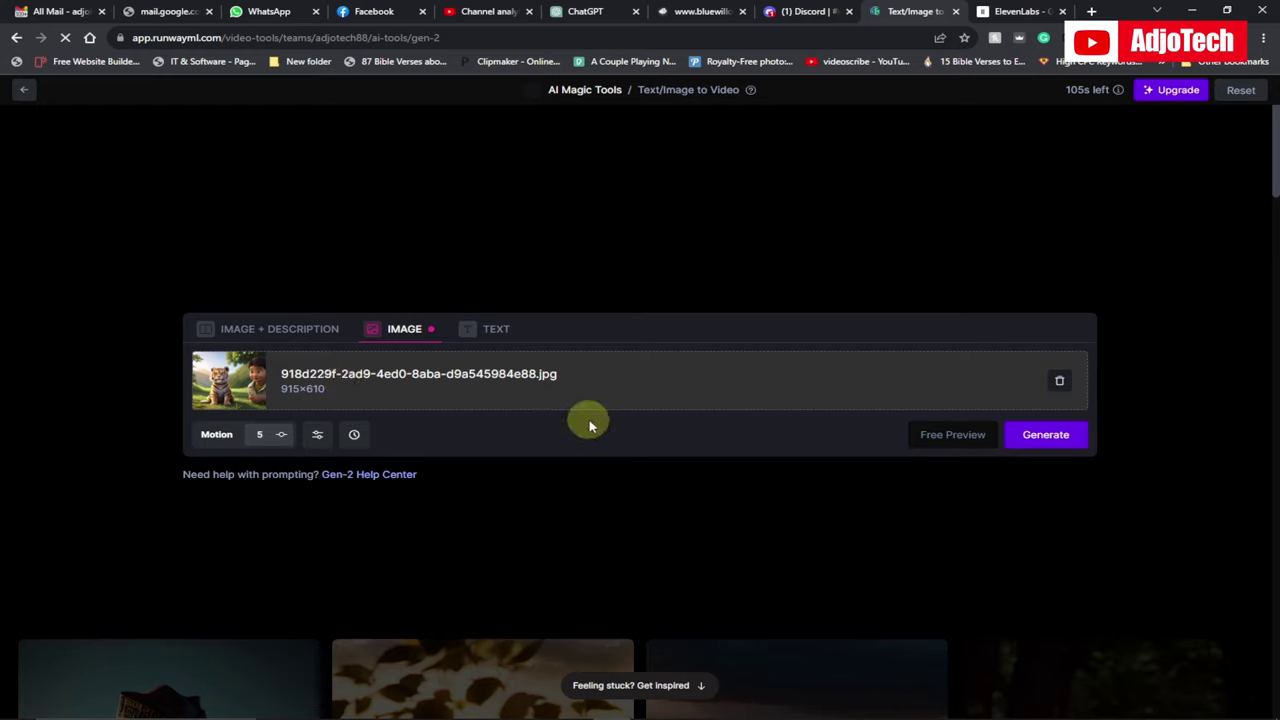
# Generate the Gen-2 video from the uploaded image and play the resulting clip.
pyautogui.click(1045, 435)
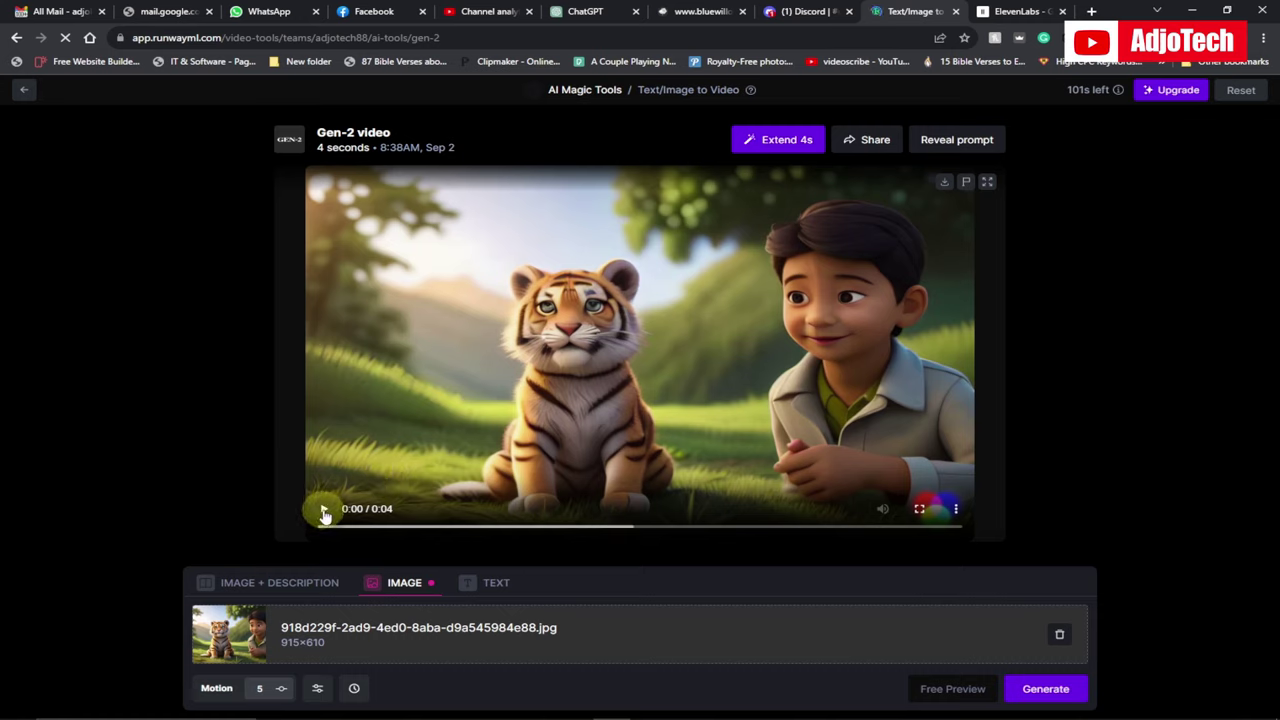
pyautogui.click(419, 443)
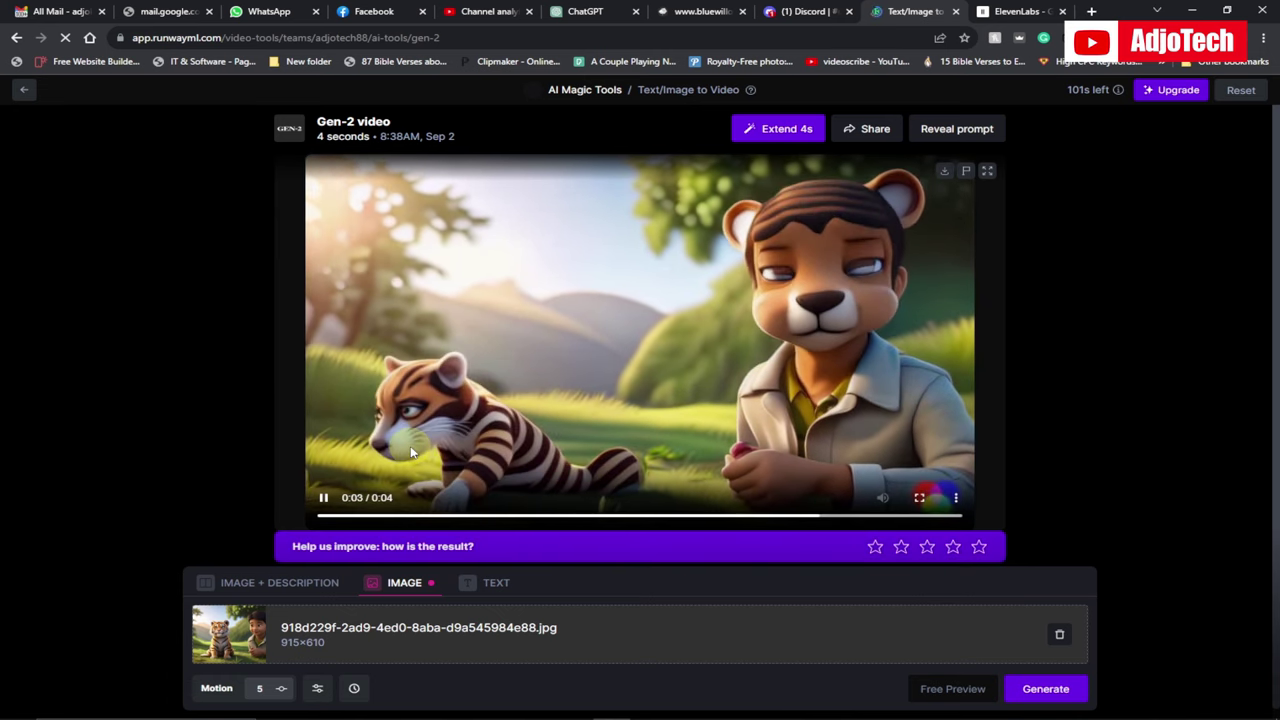
pyautogui.click(410, 452)
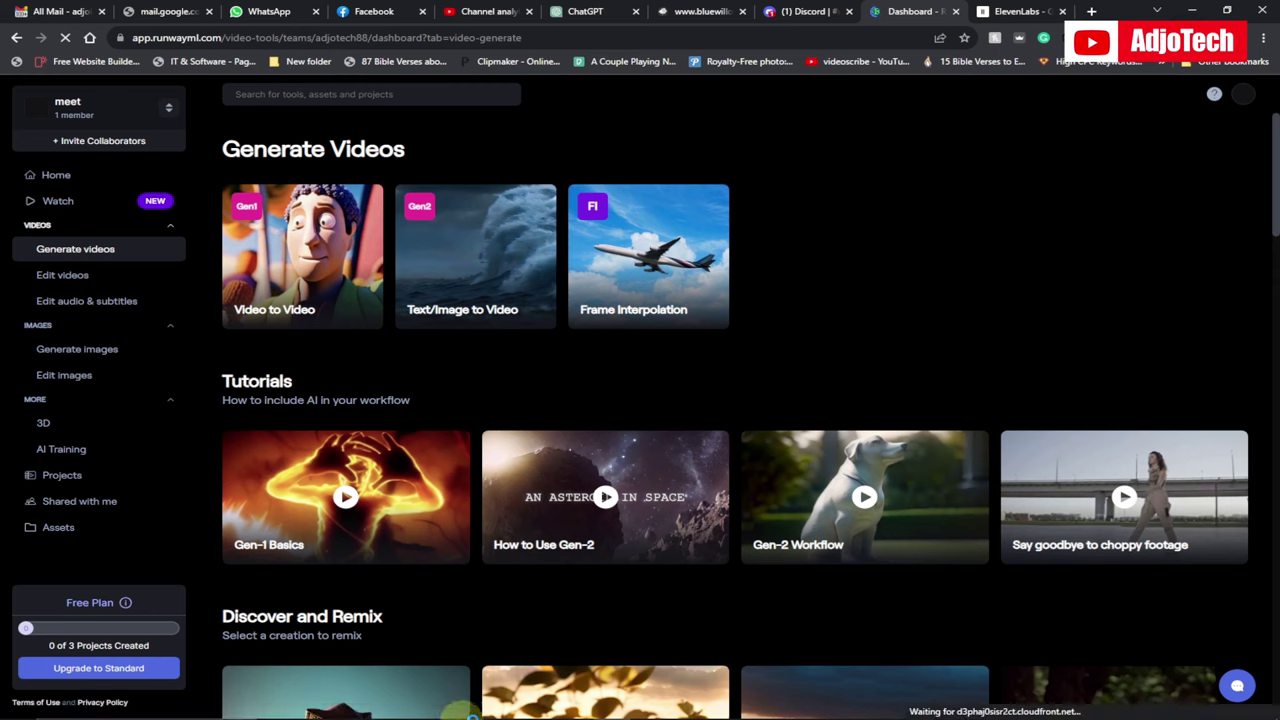
# Switch to Premiere Pro and examine the Gen-2 clips and audio arranged in Sequence 01 and the imported project media.
pyautogui.click(462, 707)
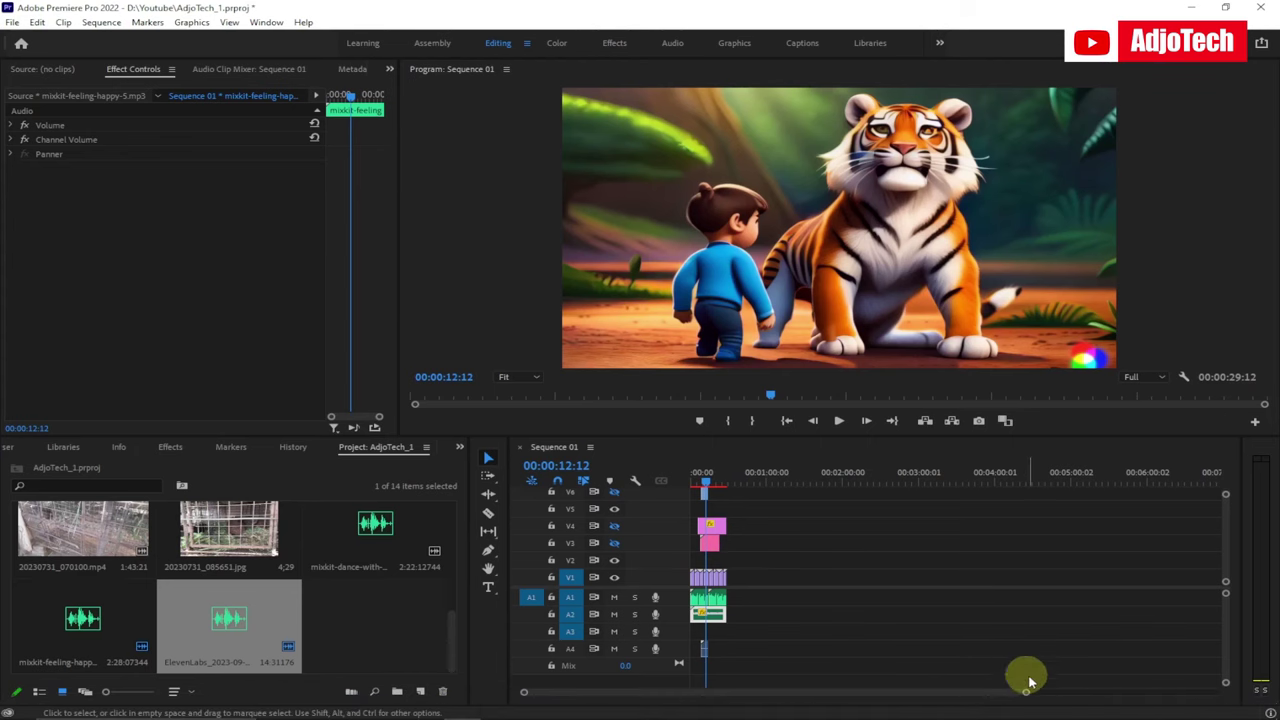
pyautogui.moveTo(1023, 691); pyautogui.dragTo(851, 680)
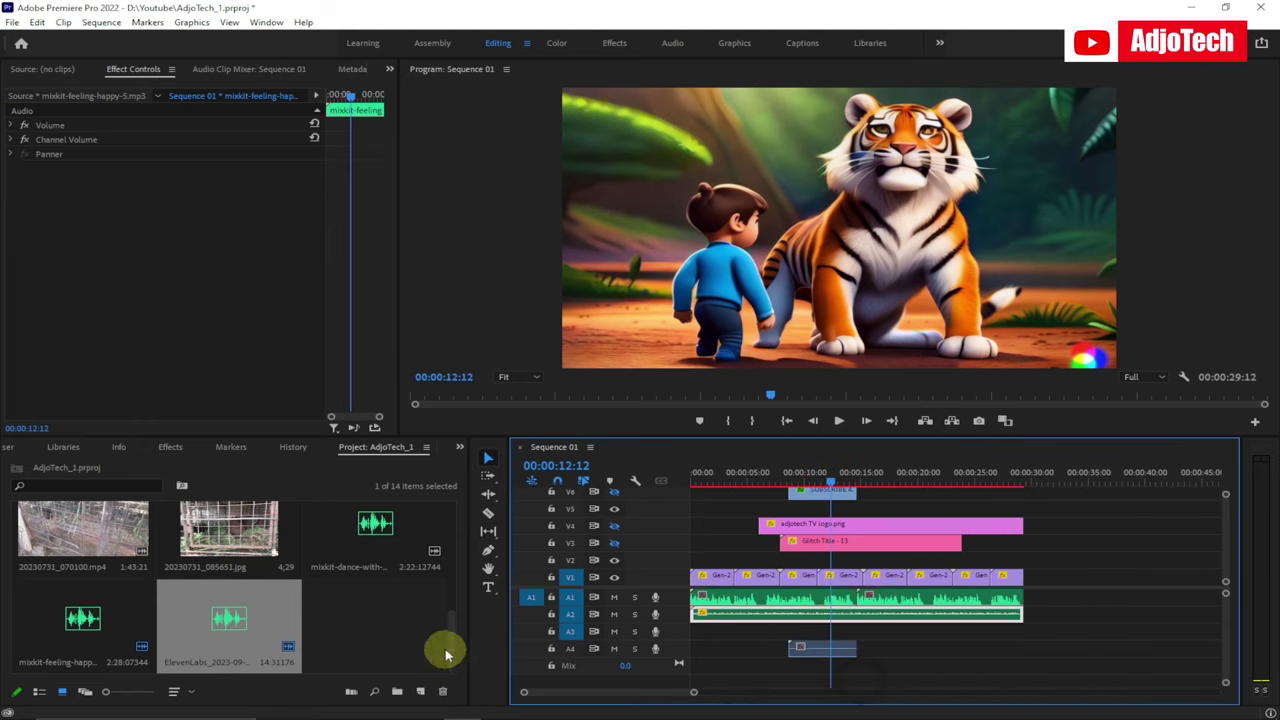
pyautogui.scroll(1, 448, 636)
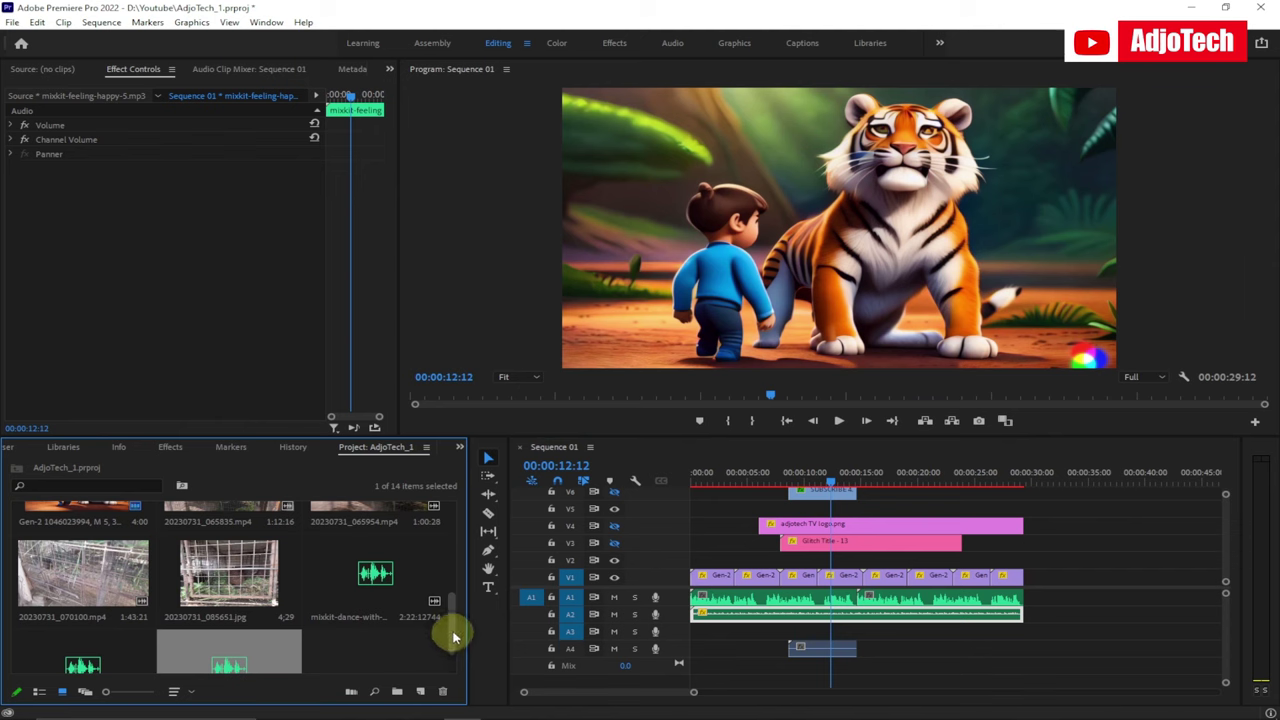
pyautogui.scroll(-1, 453, 636)
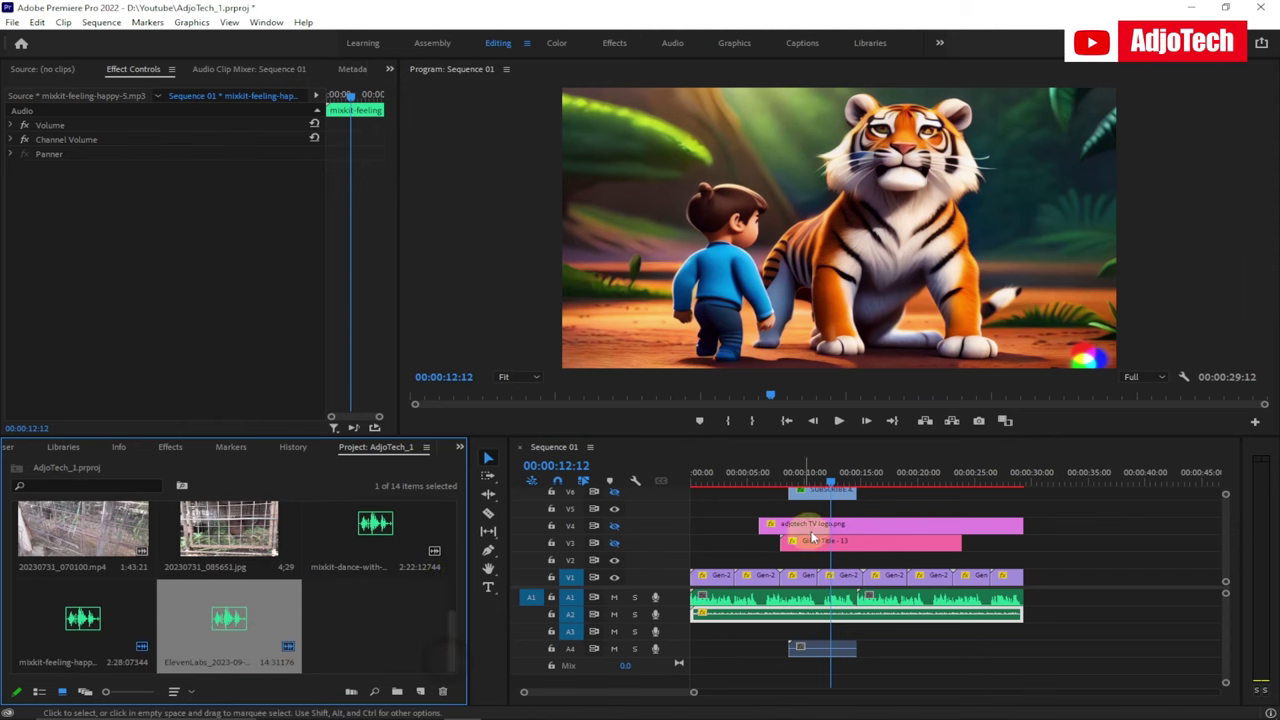
# Import video.mp4 from the Downloads folder into the Premiere Pro project and scrub through Sequence 01.
pyautogui.click(349, 706)
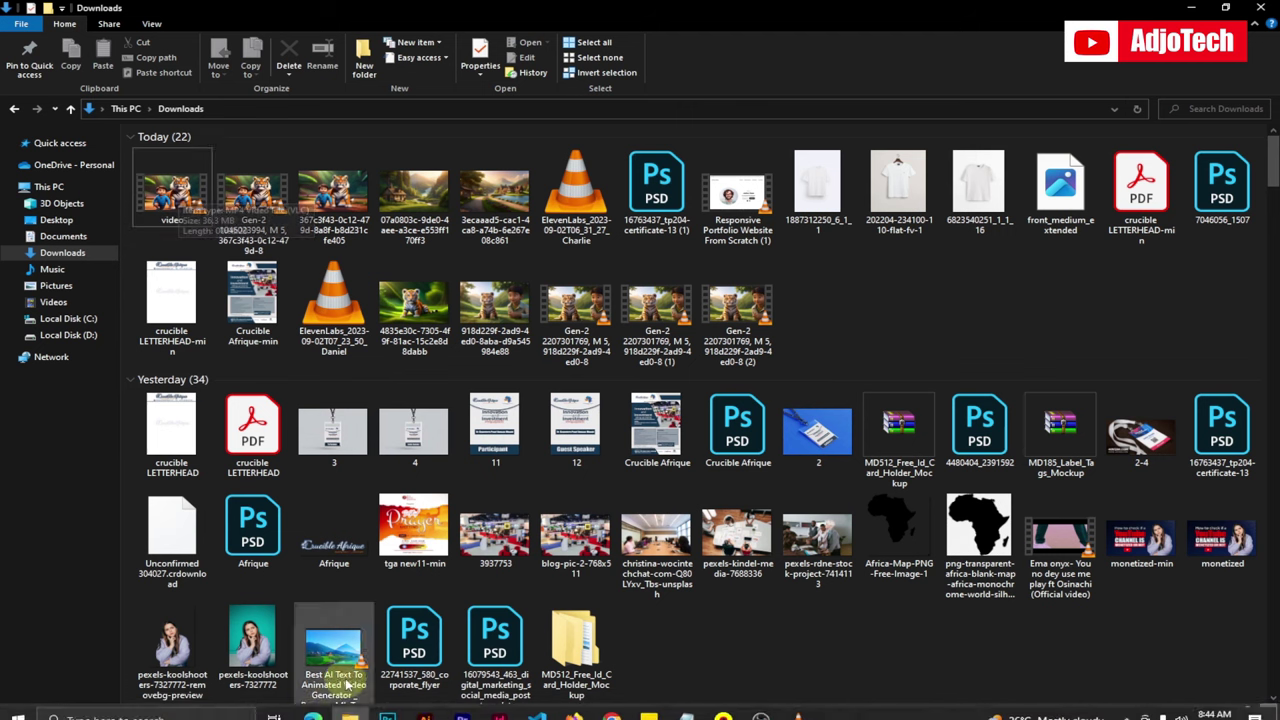
pyautogui.click(462, 706)
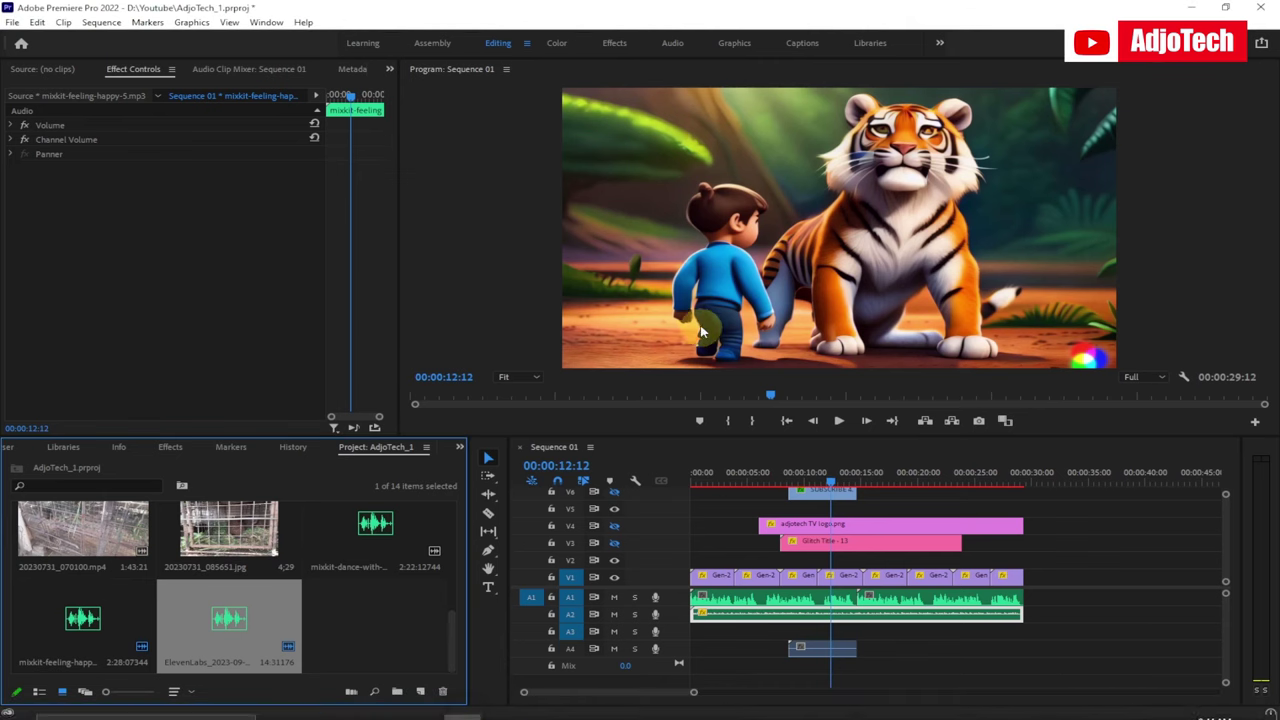
pyautogui.moveTo(820, 478); pyautogui.dragTo(795, 484)
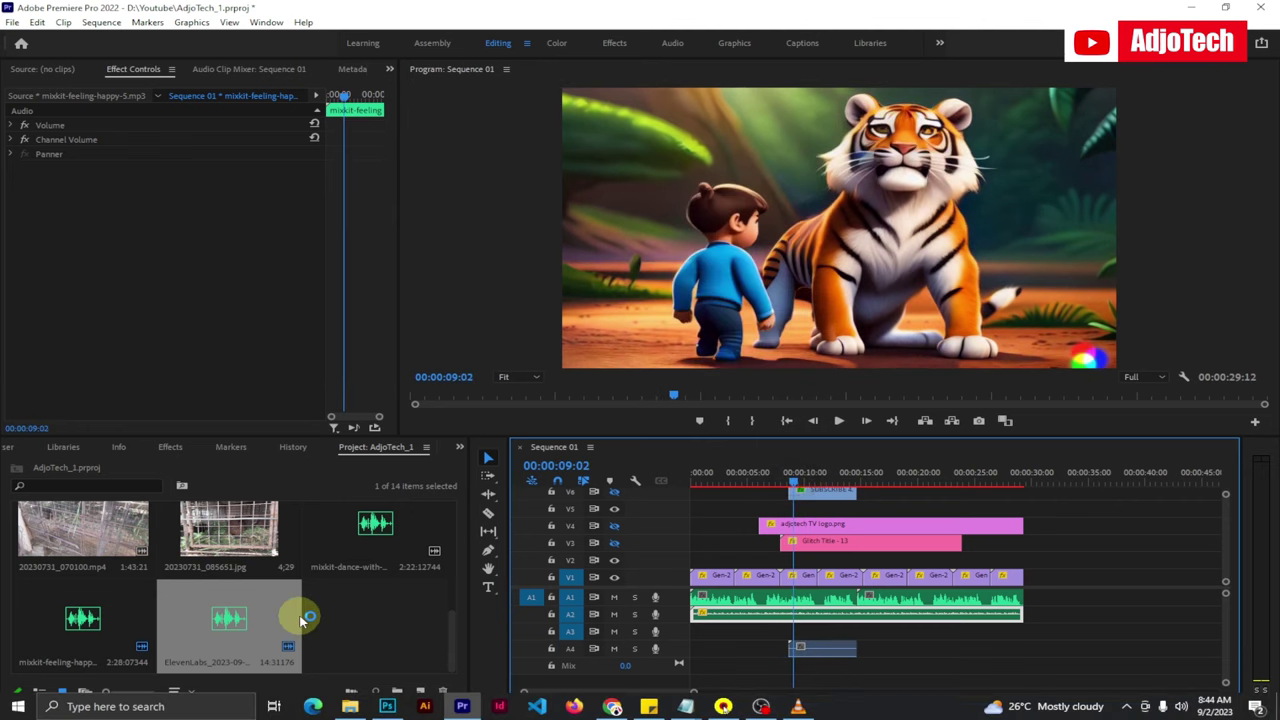
pyautogui.click(349, 708)
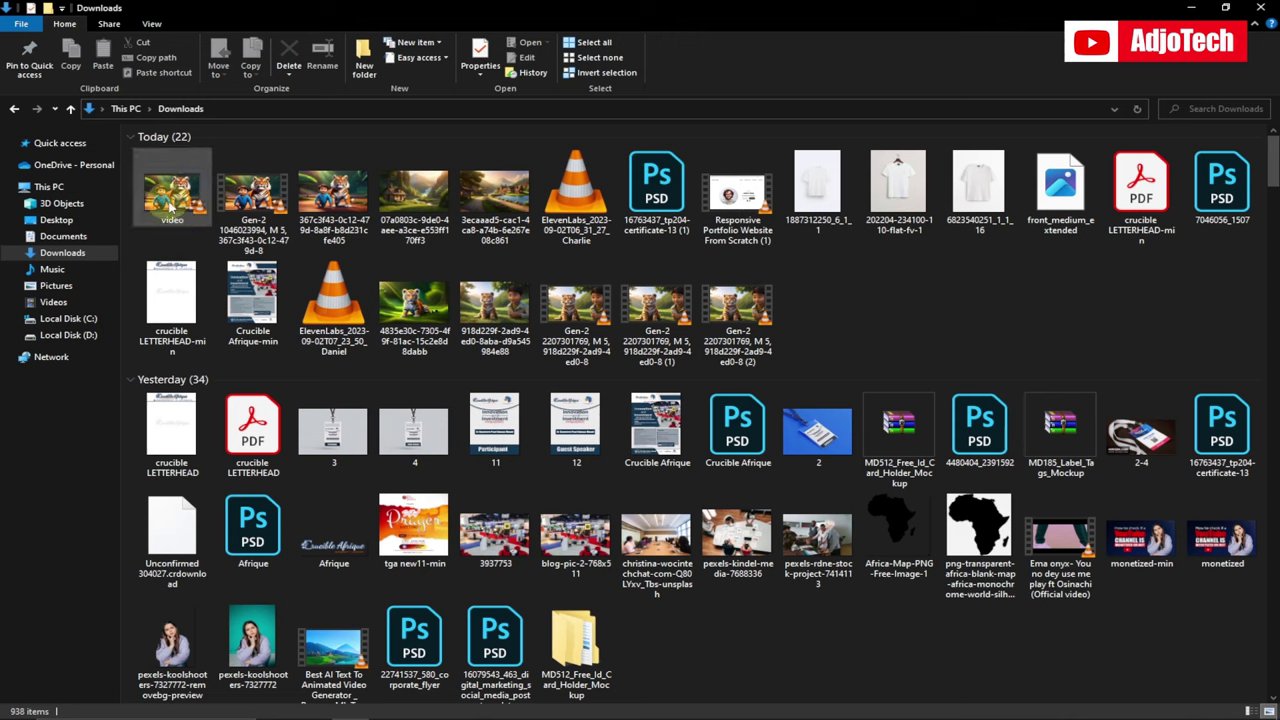
pyautogui.moveTo(190, 196); pyautogui.dragTo(762, 470)
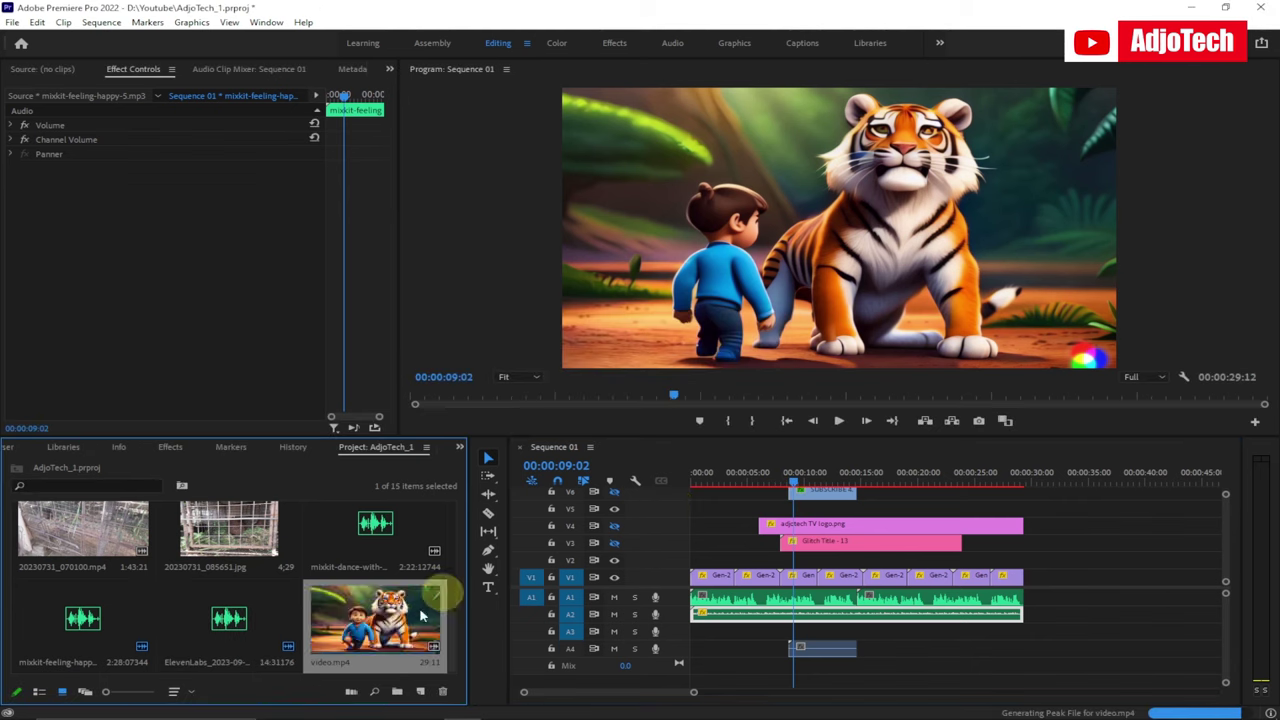
pyautogui.moveTo(796, 483); pyautogui.dragTo(728, 483)
pyautogui.moveTo(810, 483); pyautogui.dragTo(857, 485)
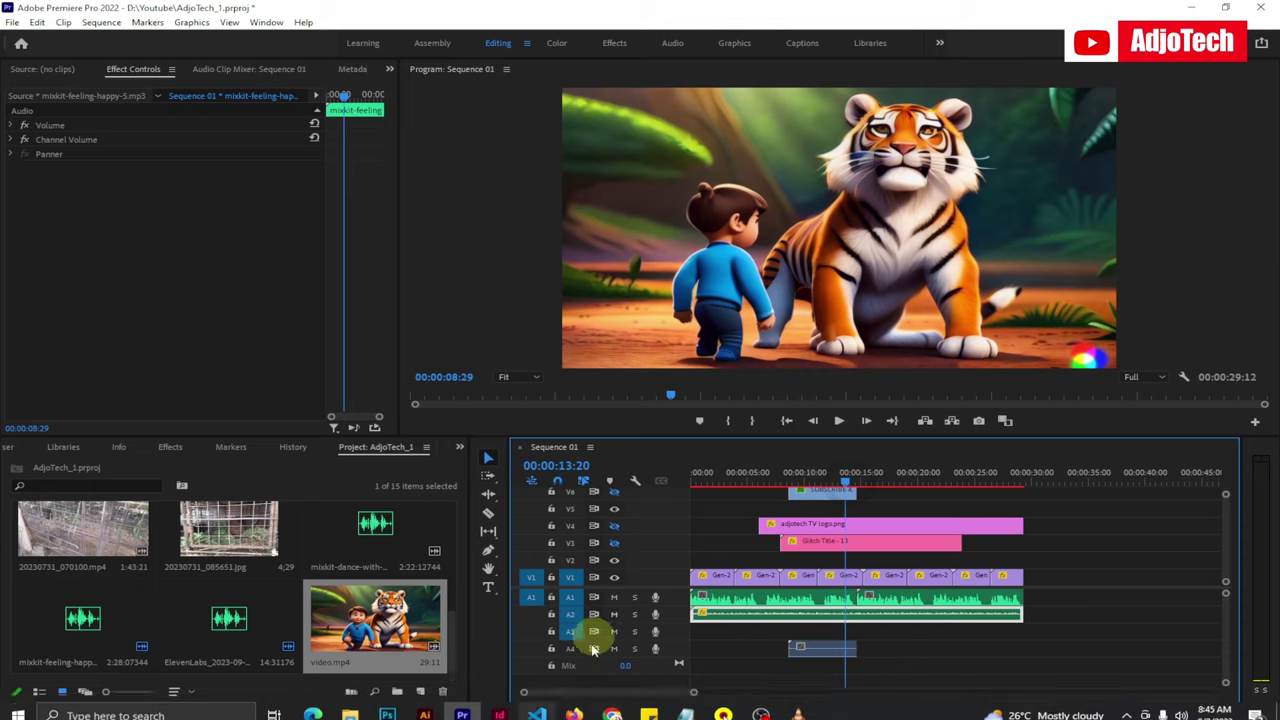
# Switch to the ChatGPT conversation in Chrome and select the Sentence 2 image prompt about the young tiger cub.
pyautogui.click(614, 708)
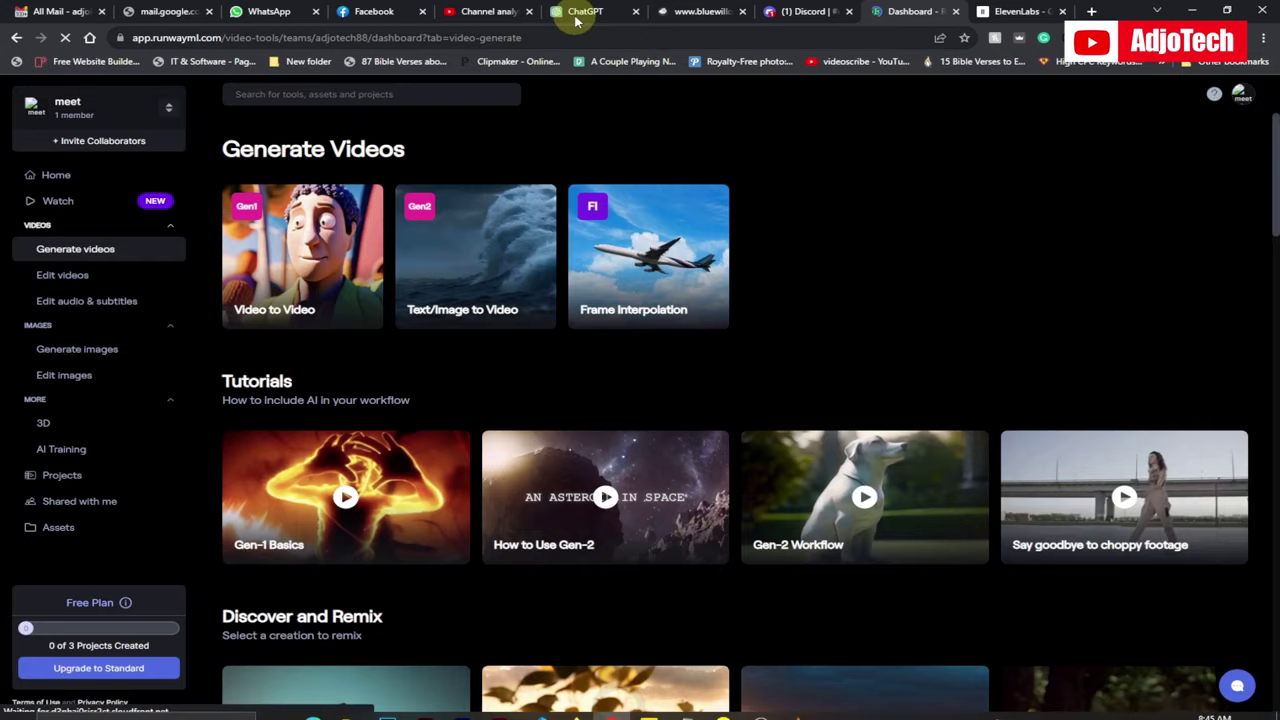
pyautogui.click(566, 12)
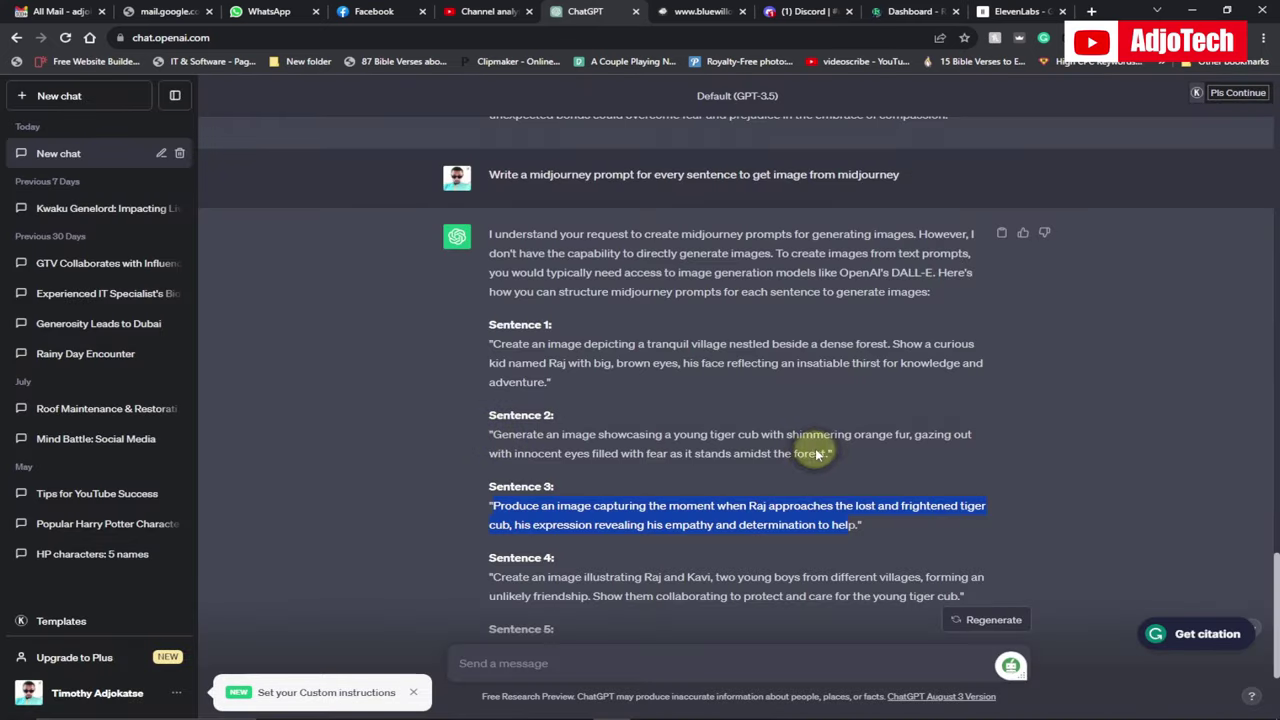
pyautogui.moveTo(490, 434); pyautogui.dragTo(823, 456)
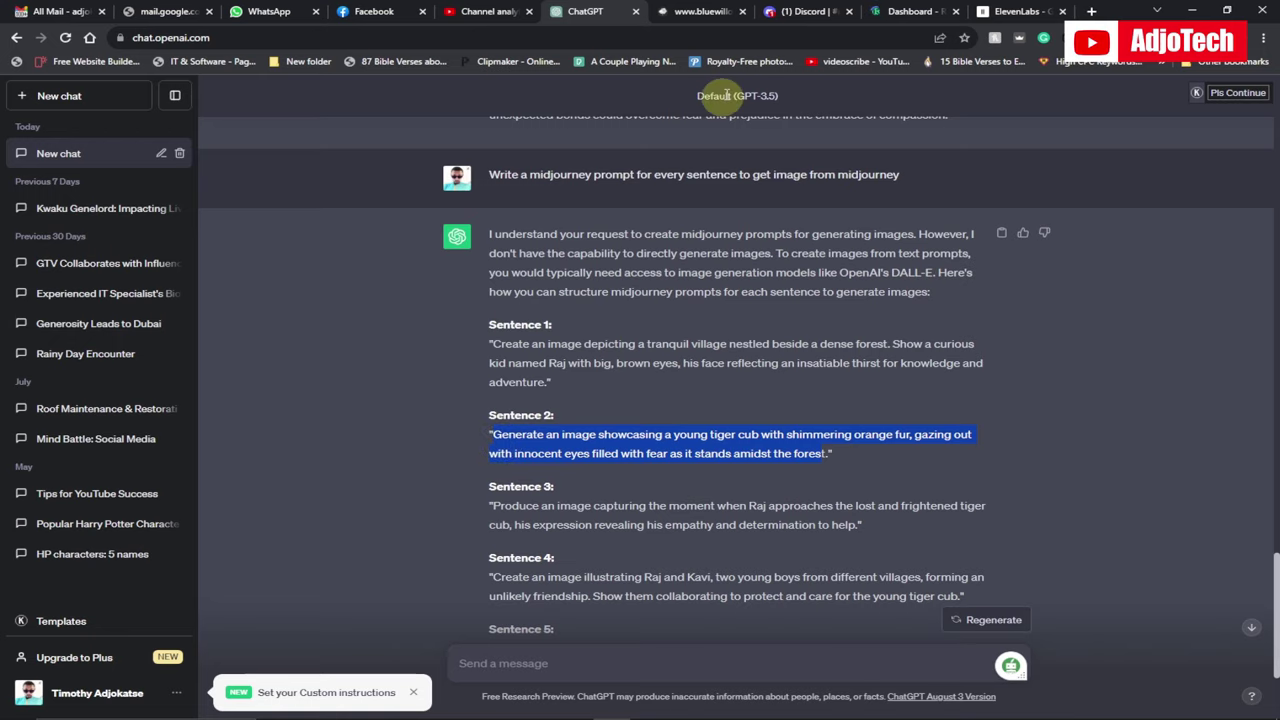
# Review the boy and tiger image in BlueWillow's rookie-20 Discord channel, close its enlarged preview, and return to Premiere Pro.
pyautogui.click(798, 11)
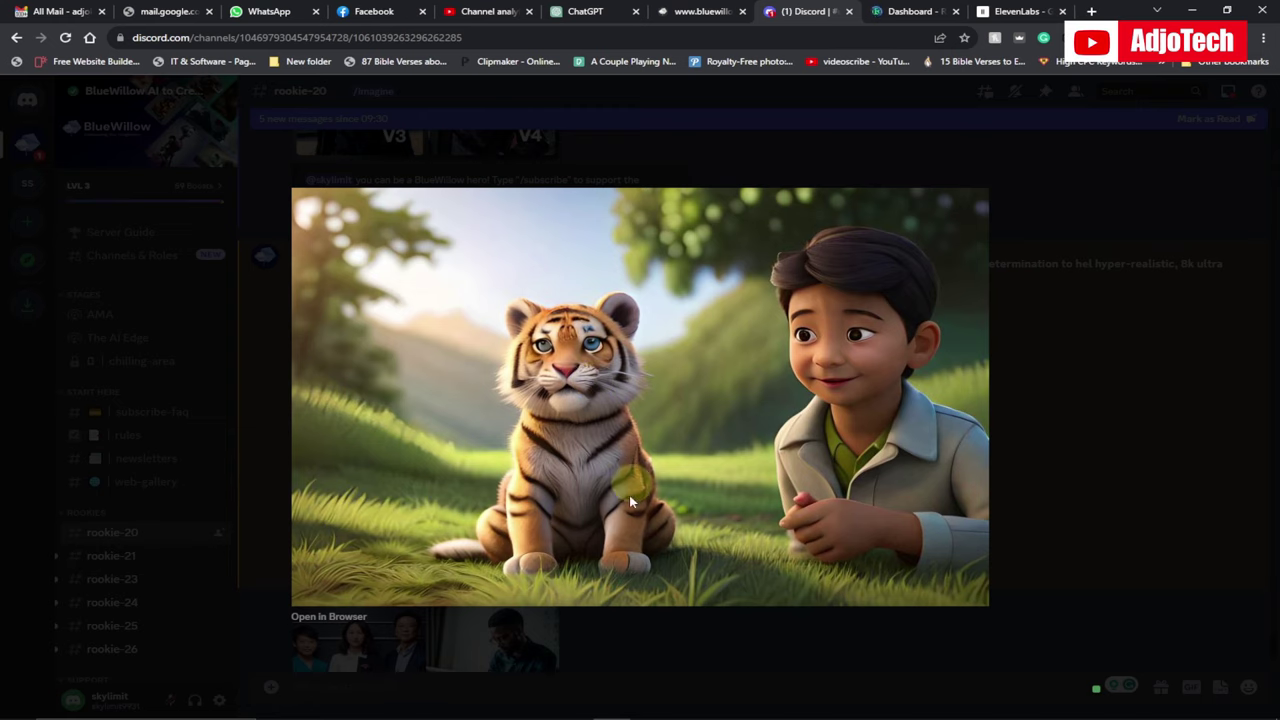
pyautogui.click(893, 14)
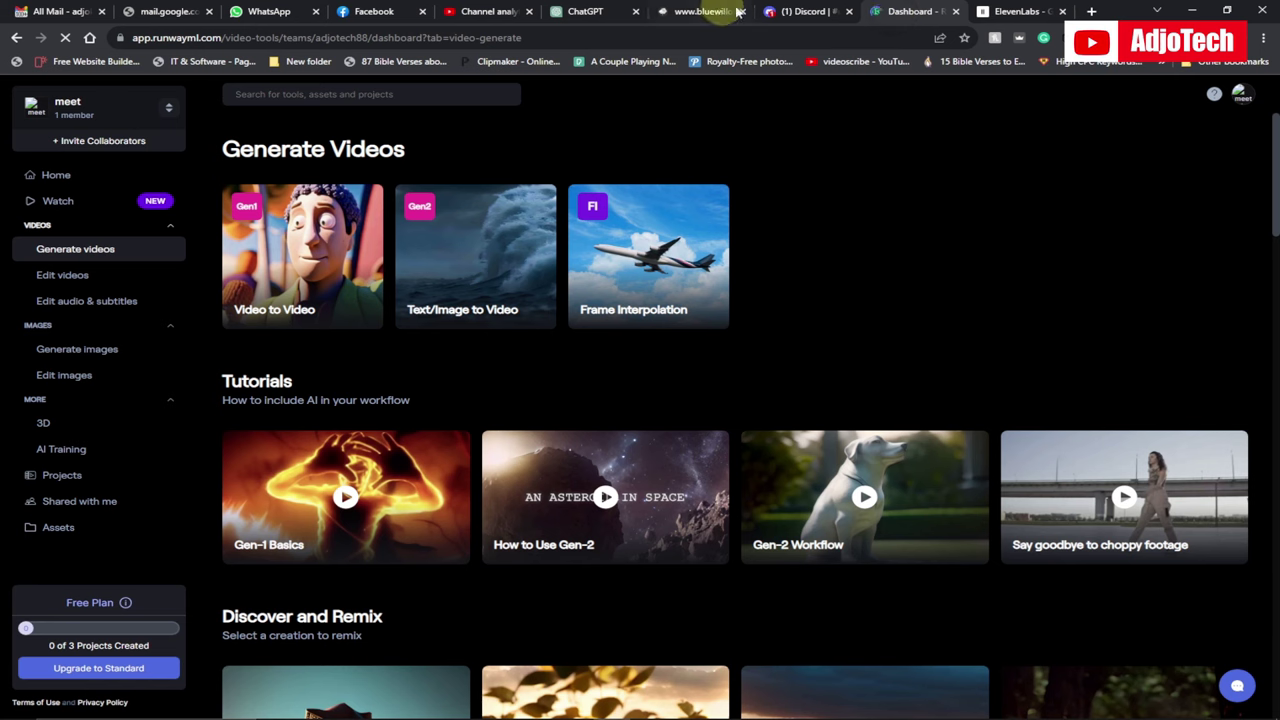
pyautogui.click(795, 12)
pyautogui.click(735, 165)
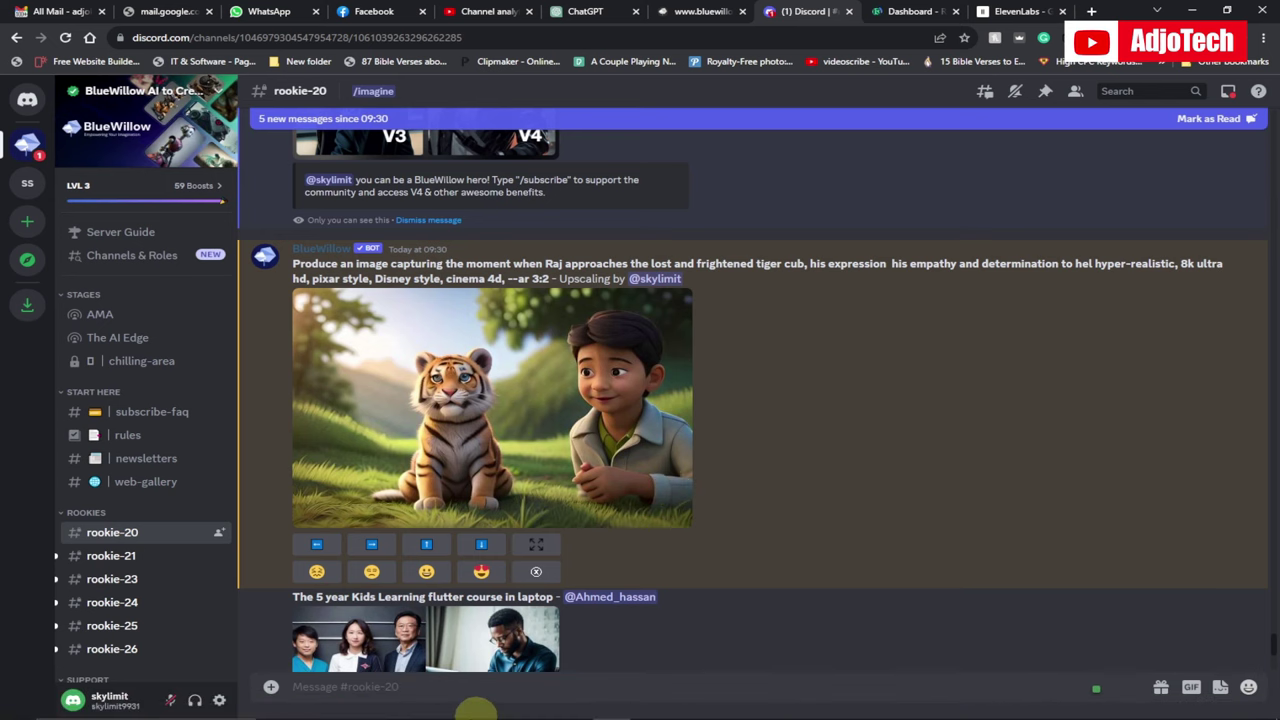
pyautogui.click(462, 706)
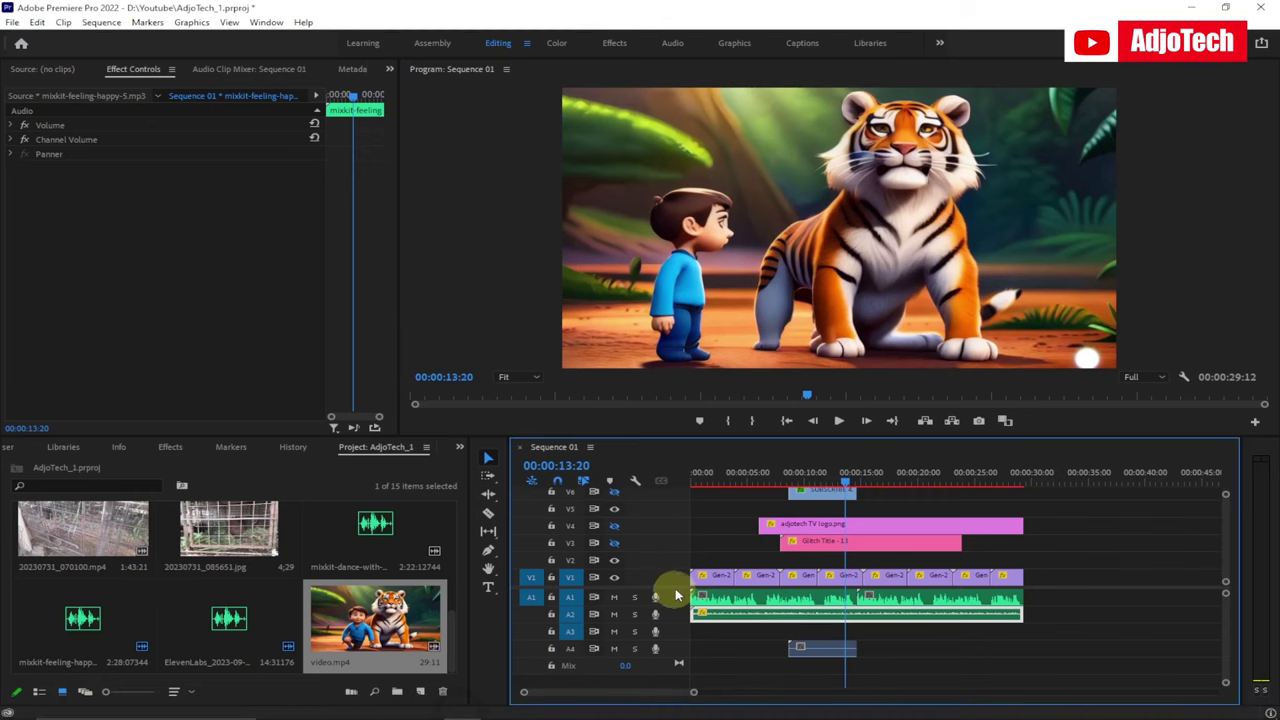